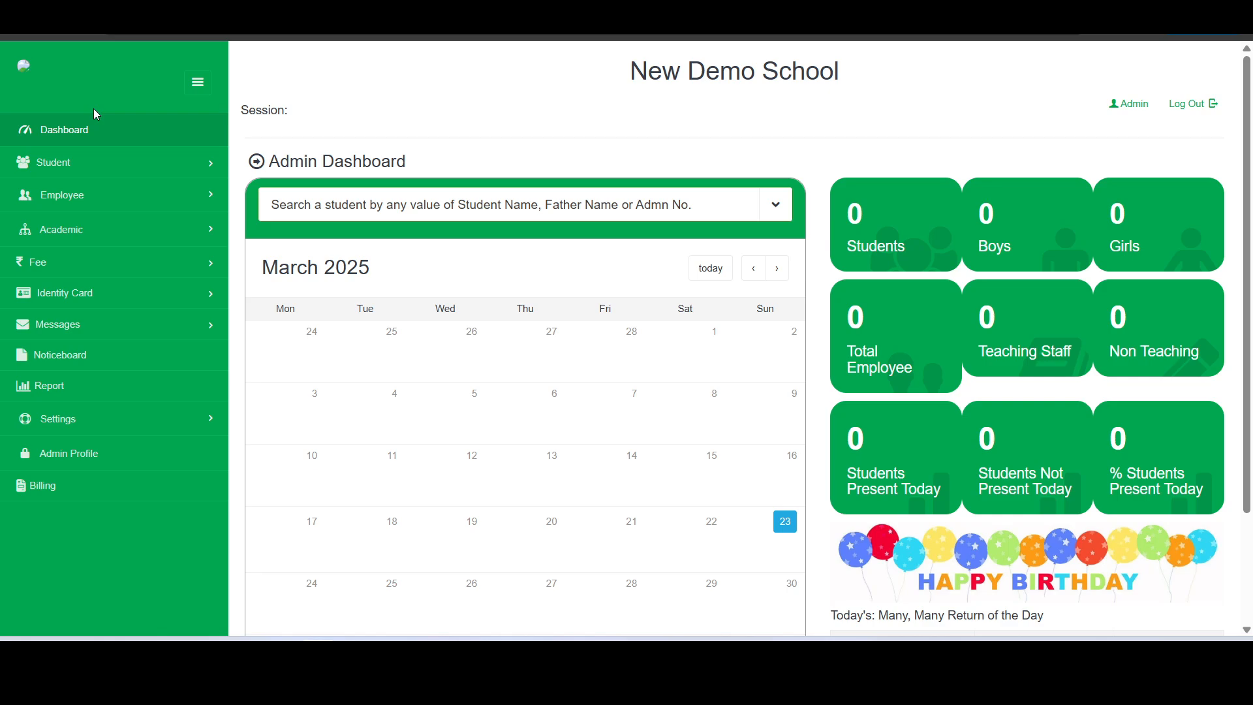
# Open the Master Entries page from the Settings section of the sidebar
pyautogui.click(93, 418)
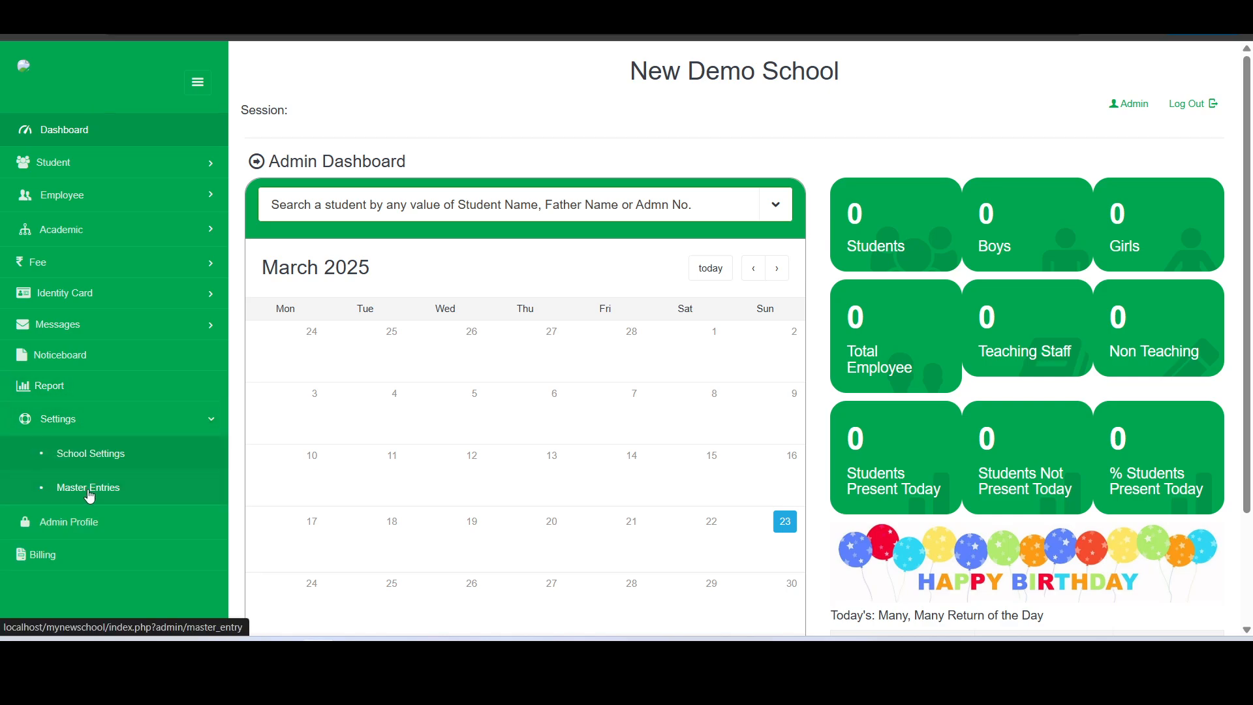
pyautogui.click(91, 495)
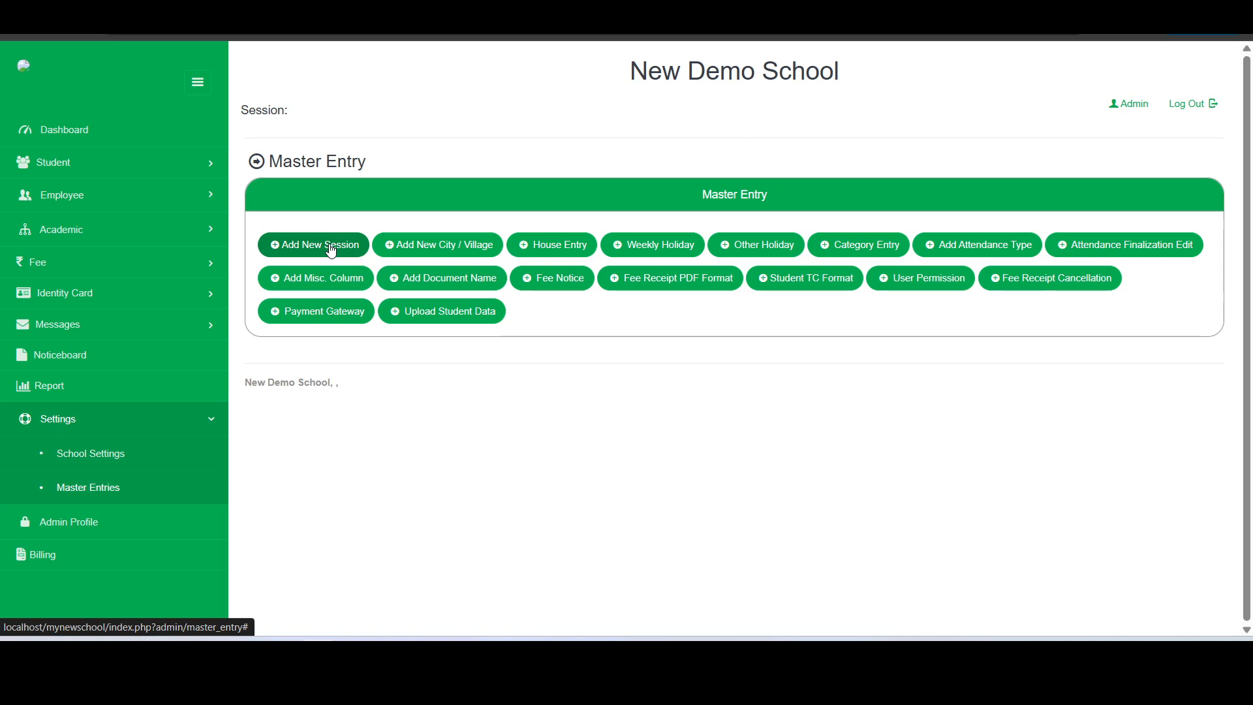
pyautogui.moveTo(241, 110); pyautogui.dragTo(308, 112)
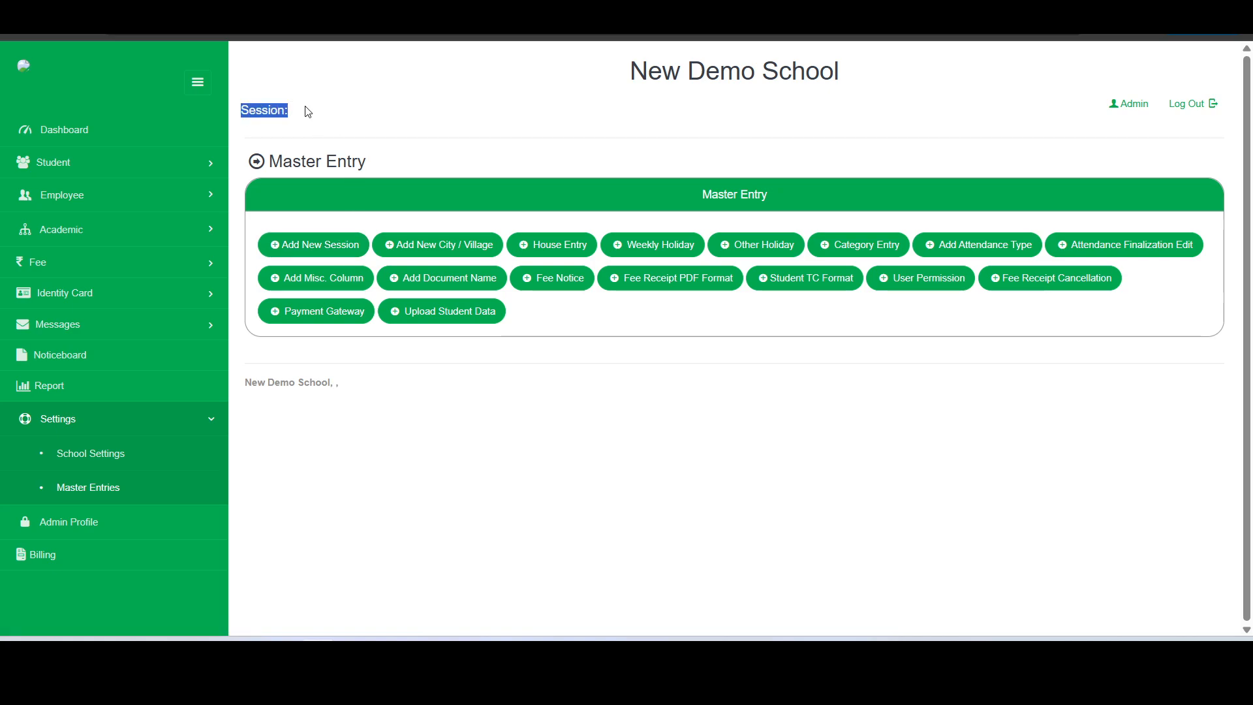
pyautogui.click(307, 110)
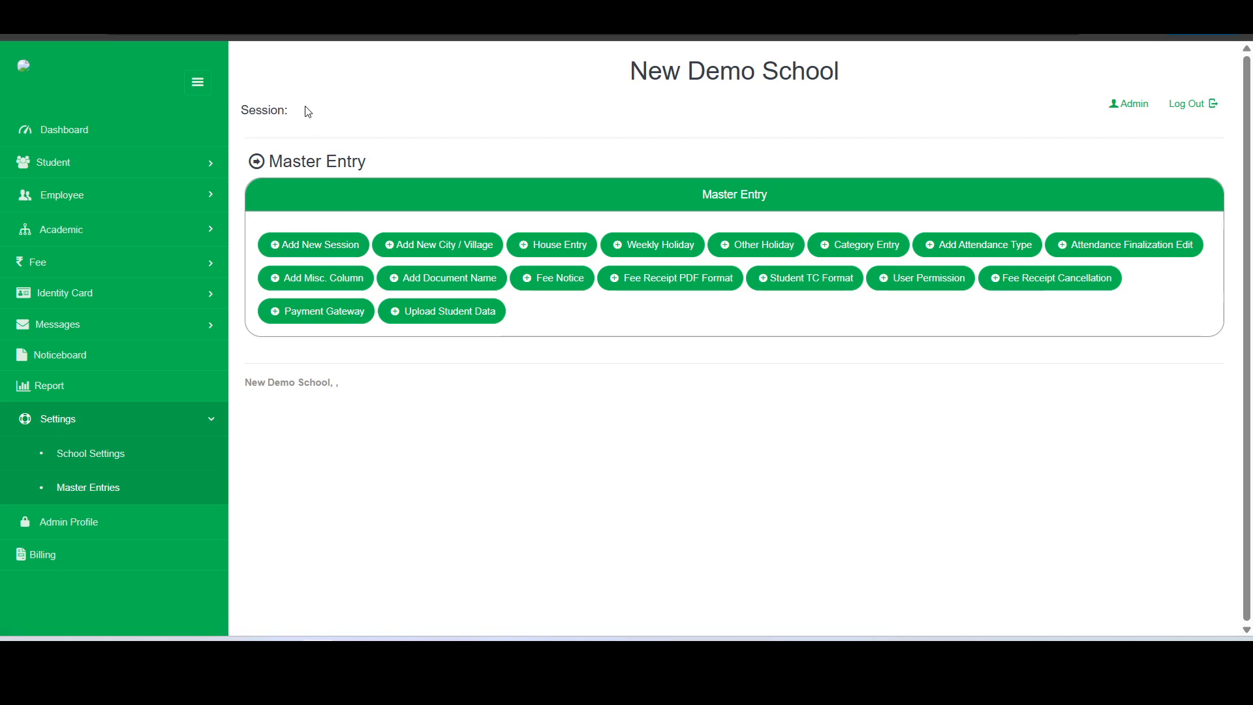
# Start a new session named 2025-2026 with start date 01-April-2025
pyautogui.click(318, 251)
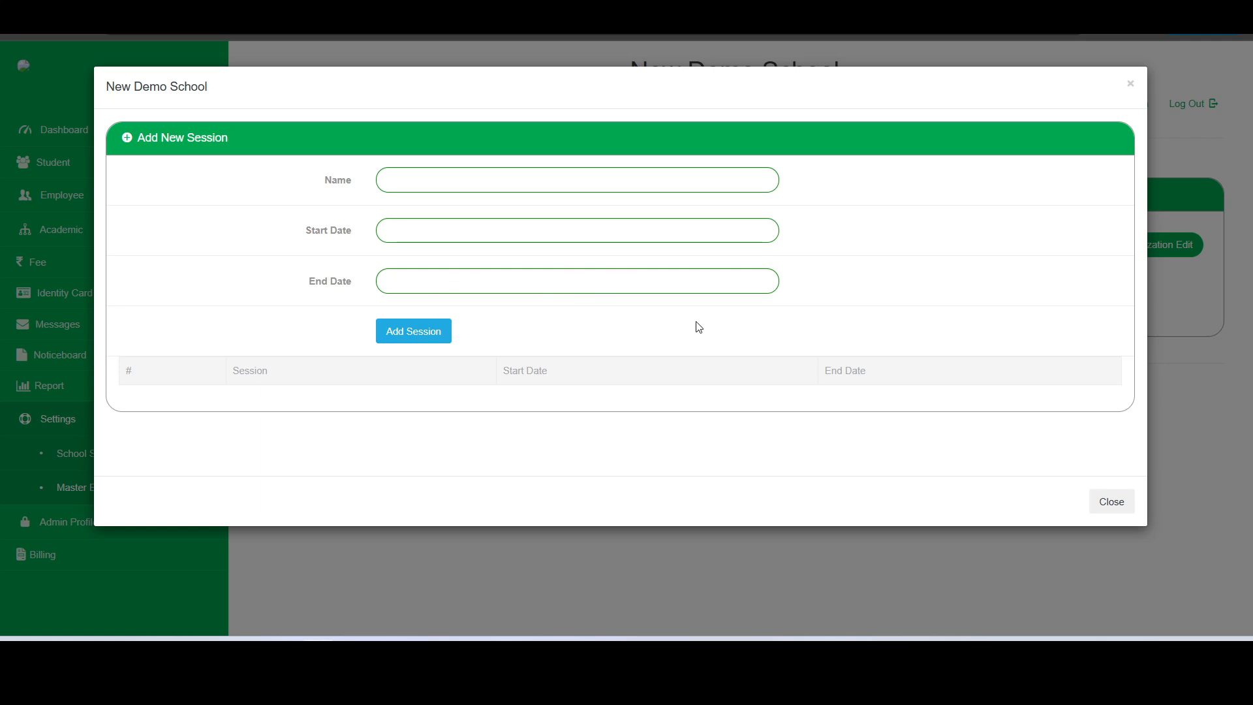
pyautogui.click(554, 179)
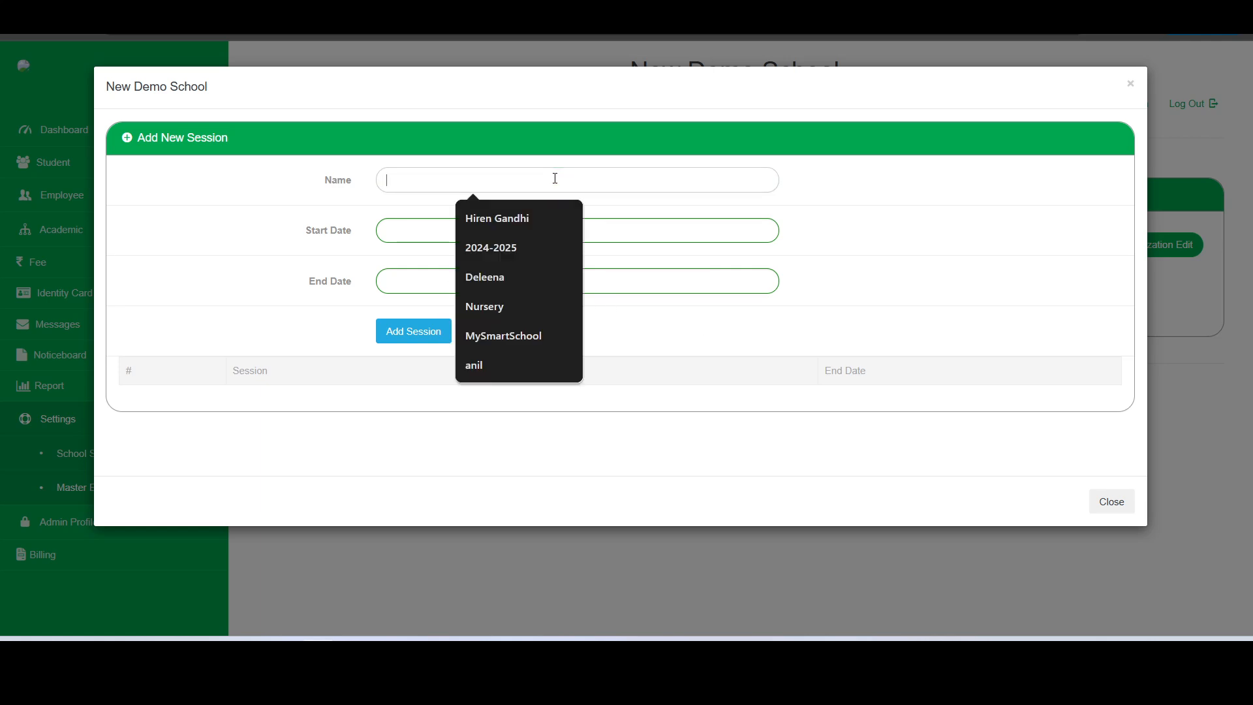
pyautogui.write('20')
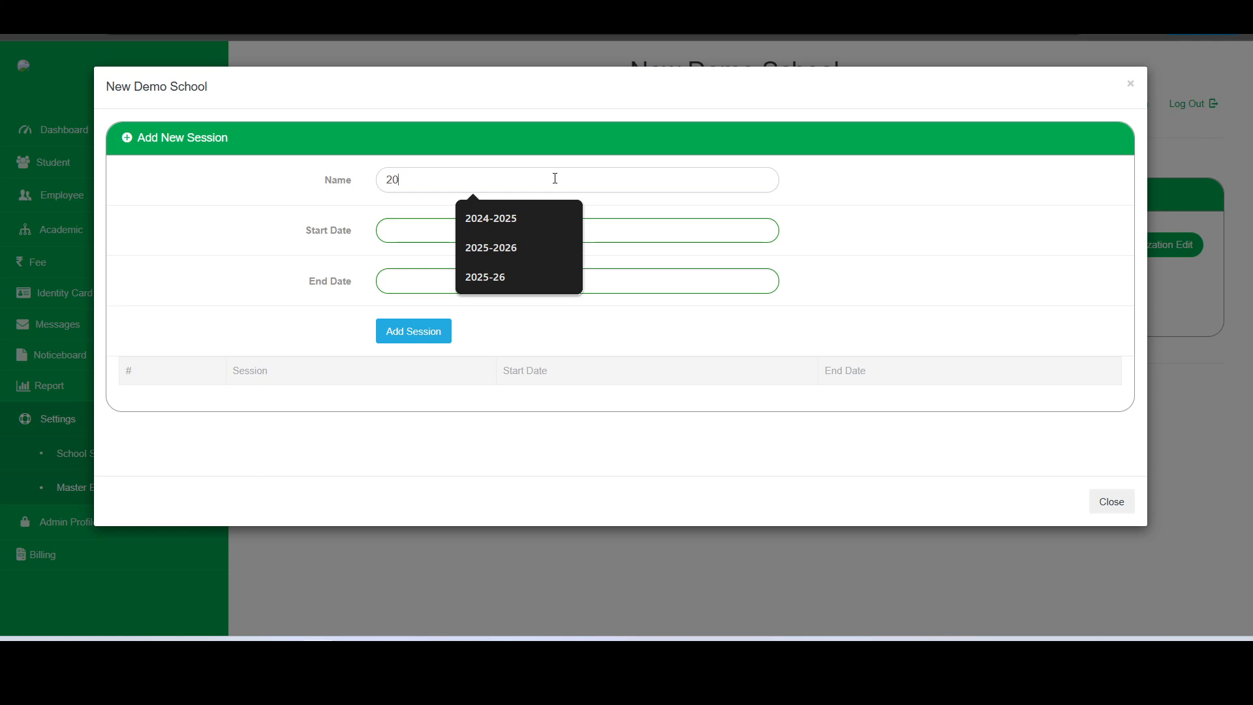
pyautogui.click(511, 241)
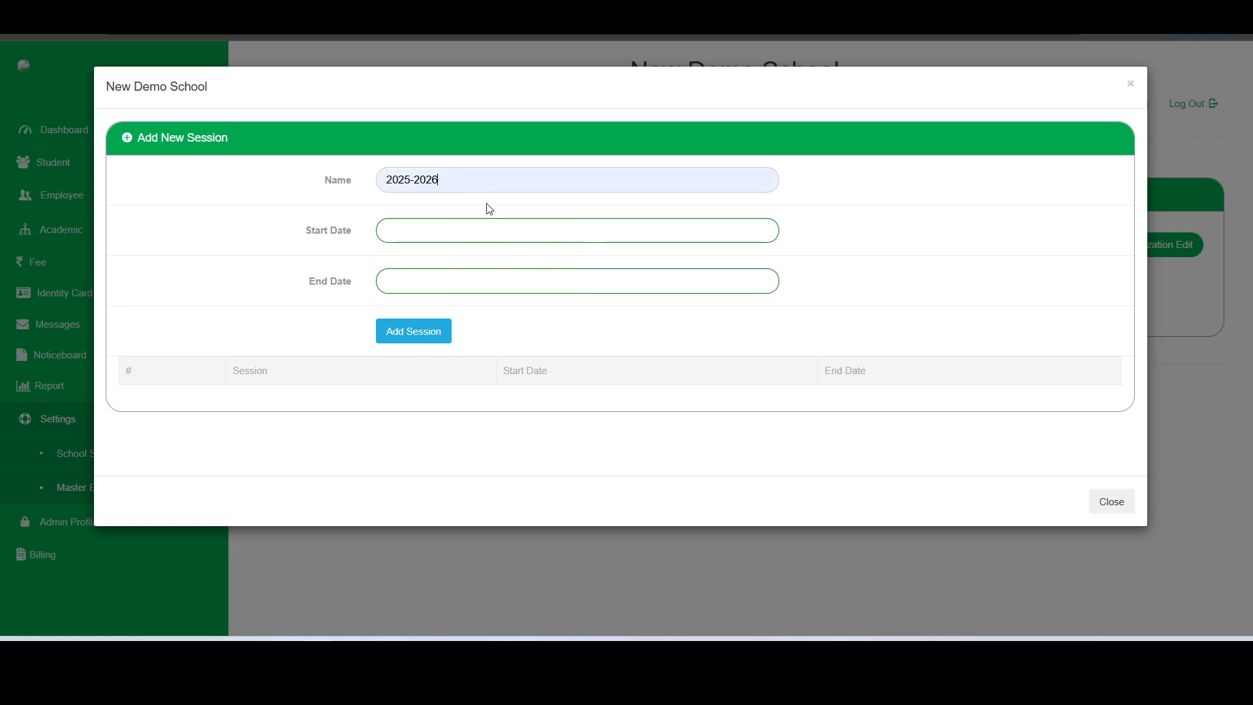
pyautogui.click(430, 227)
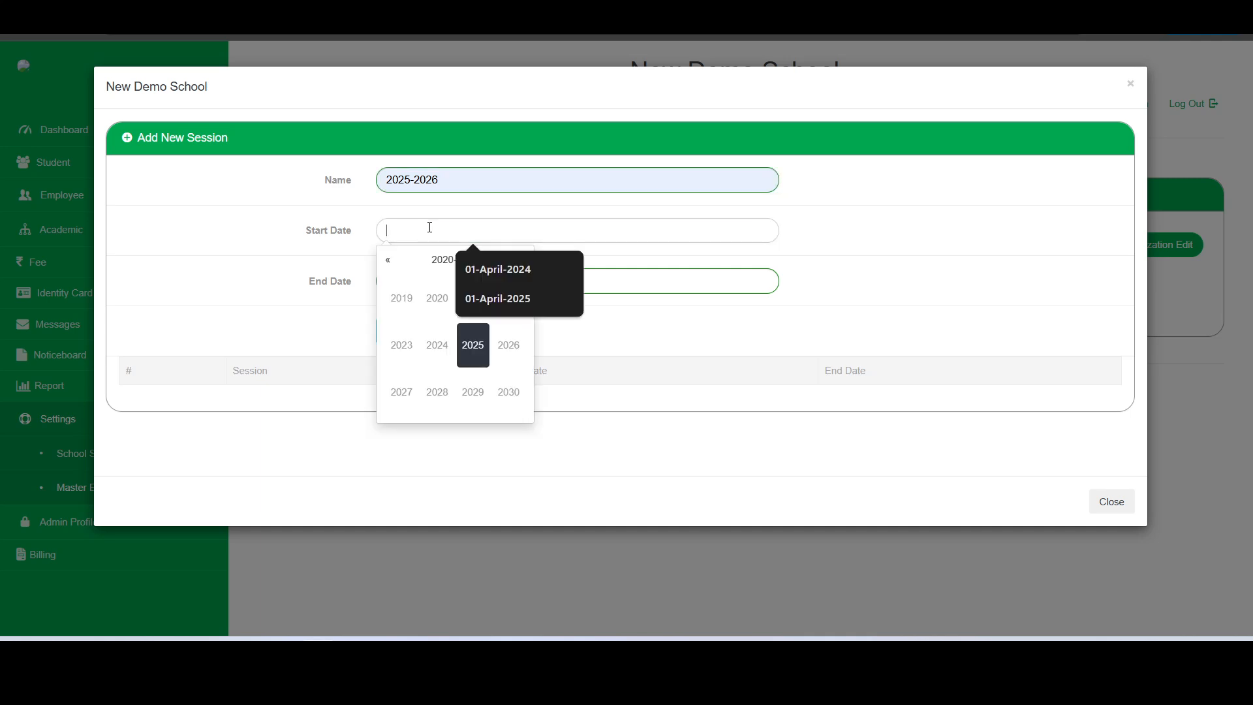
pyautogui.click(429, 227)
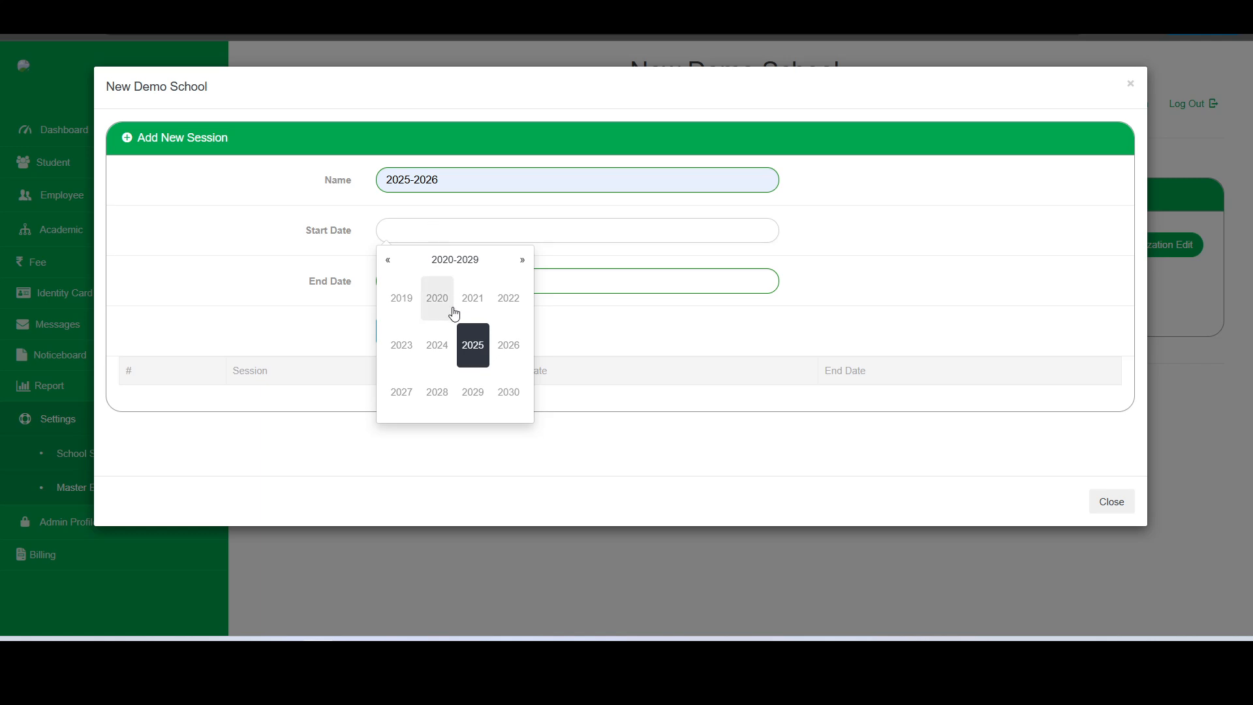
pyautogui.click(471, 347)
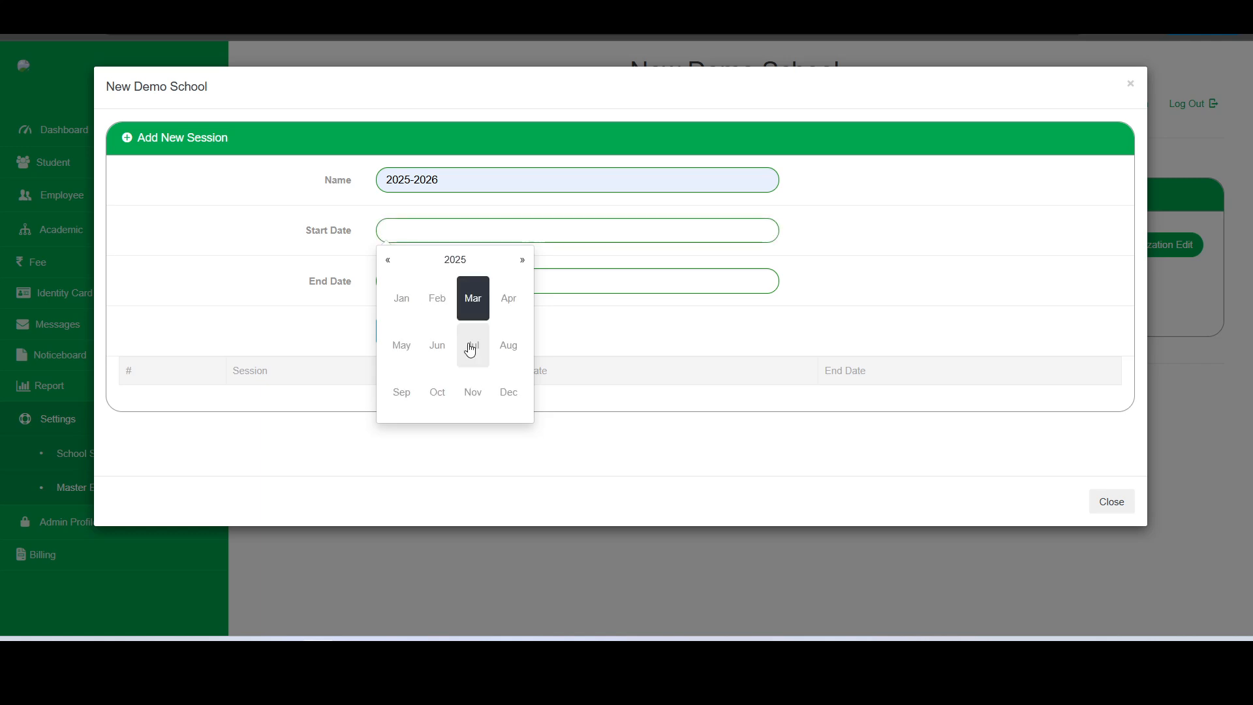
pyautogui.click(508, 298)
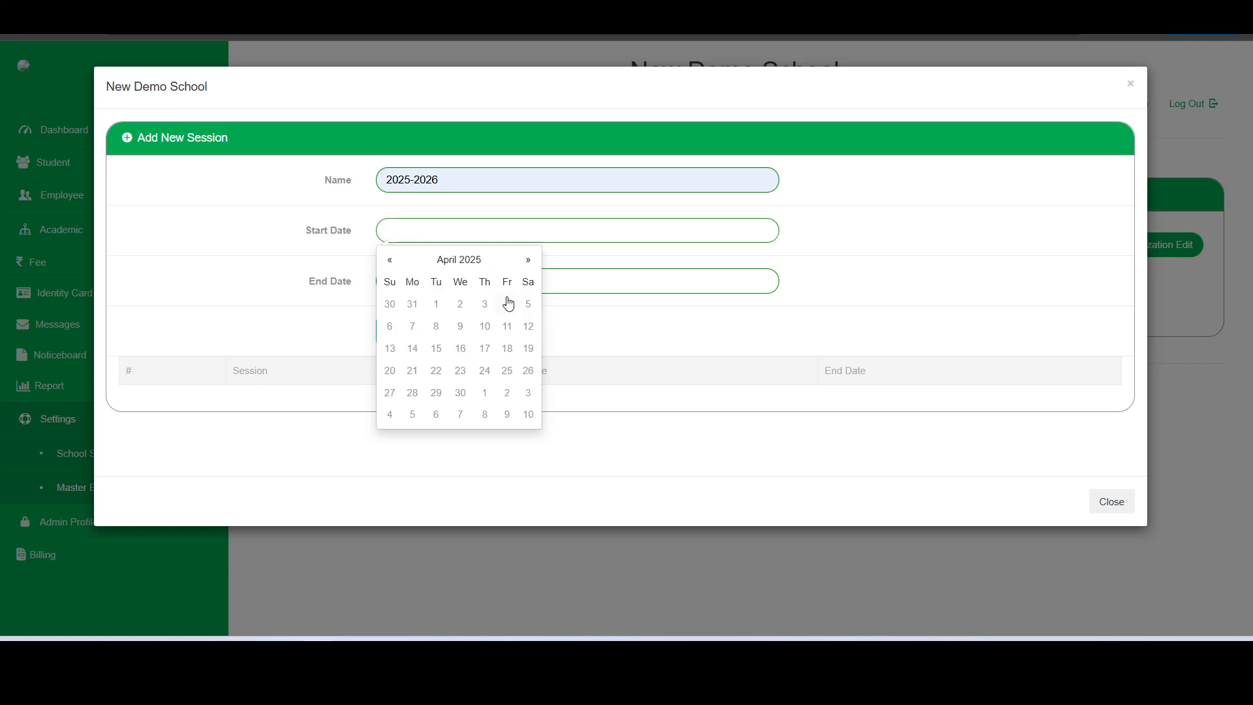
pyautogui.click(440, 311)
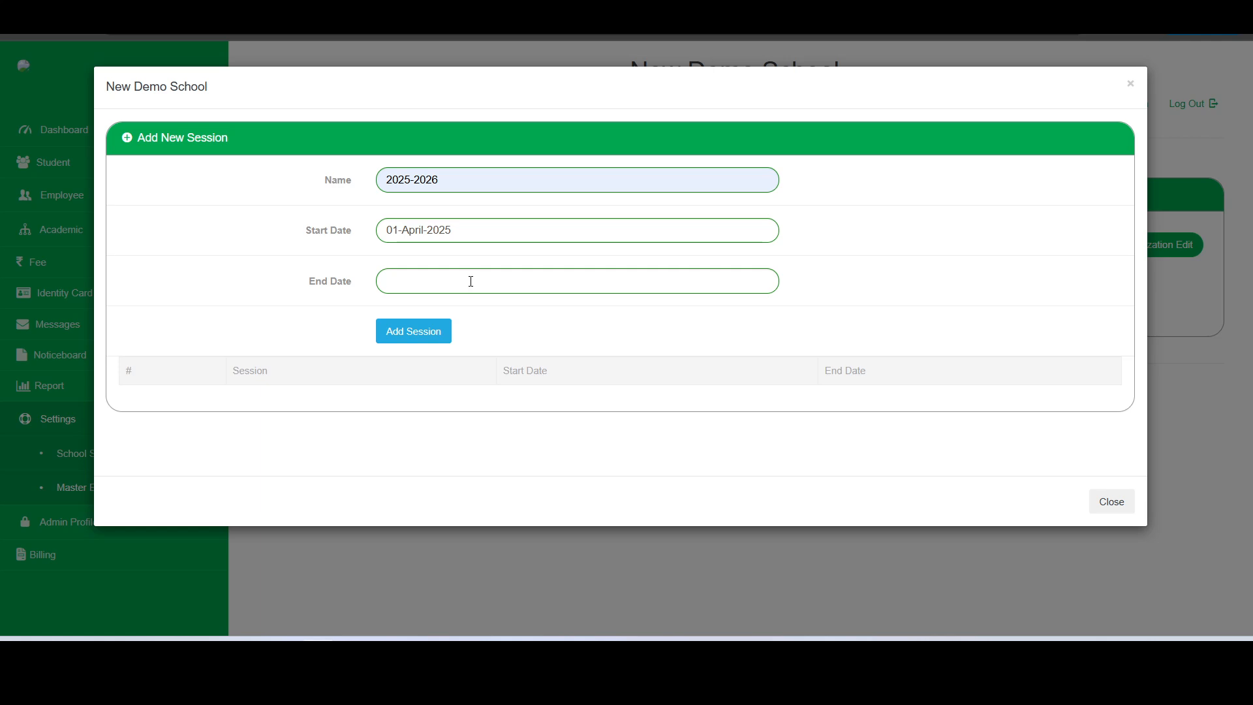
# Set the session end date to 31-March-2026 and add the session
pyautogui.click(470, 281)
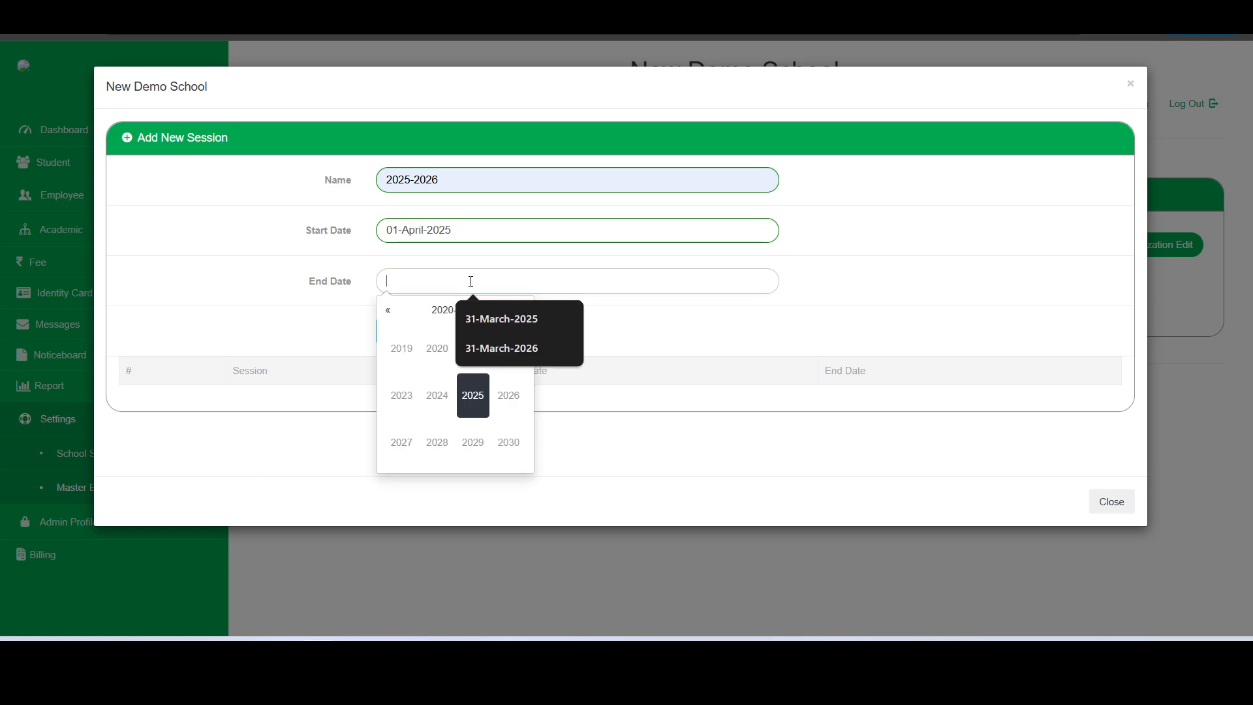
pyautogui.click(506, 394)
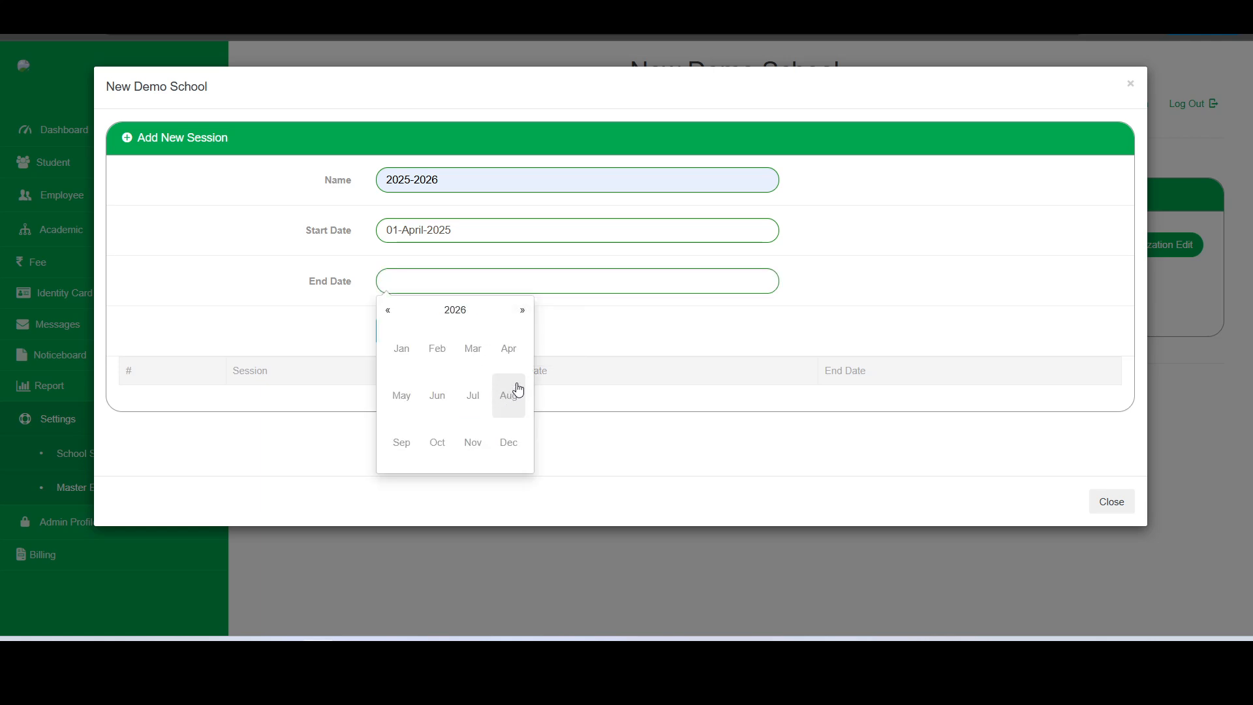
pyautogui.click(474, 350)
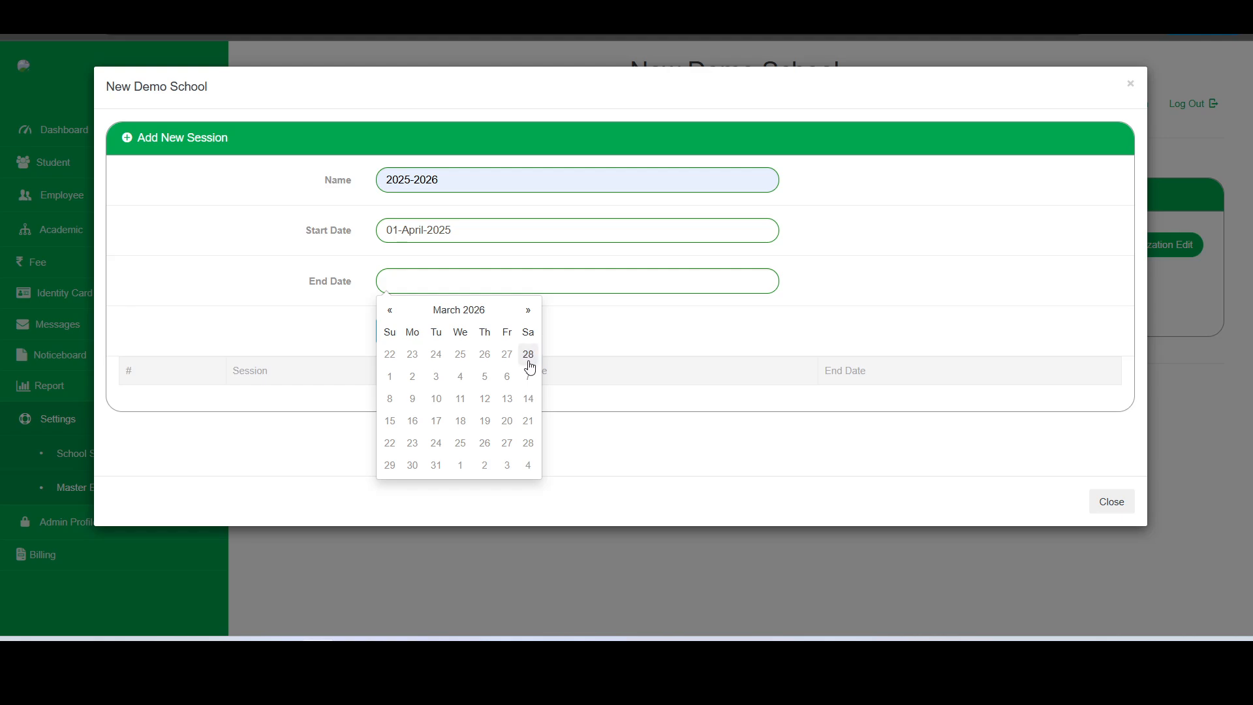
pyautogui.click(435, 465)
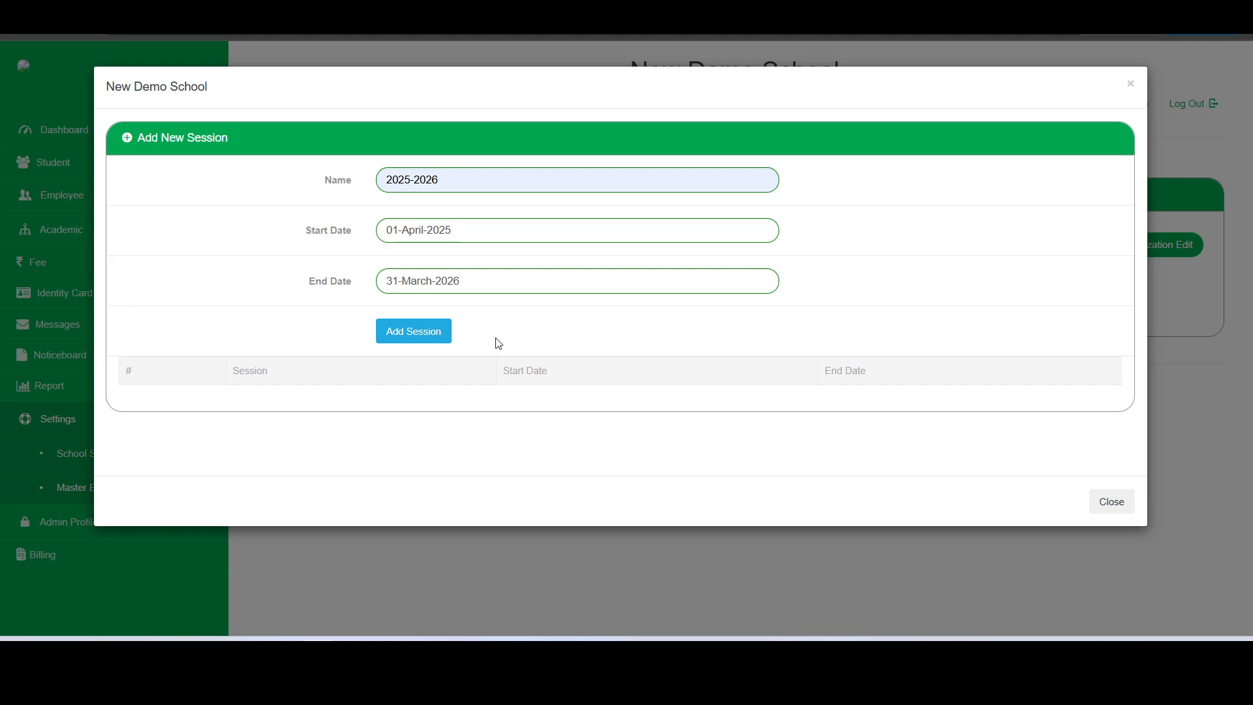
pyautogui.click(439, 341)
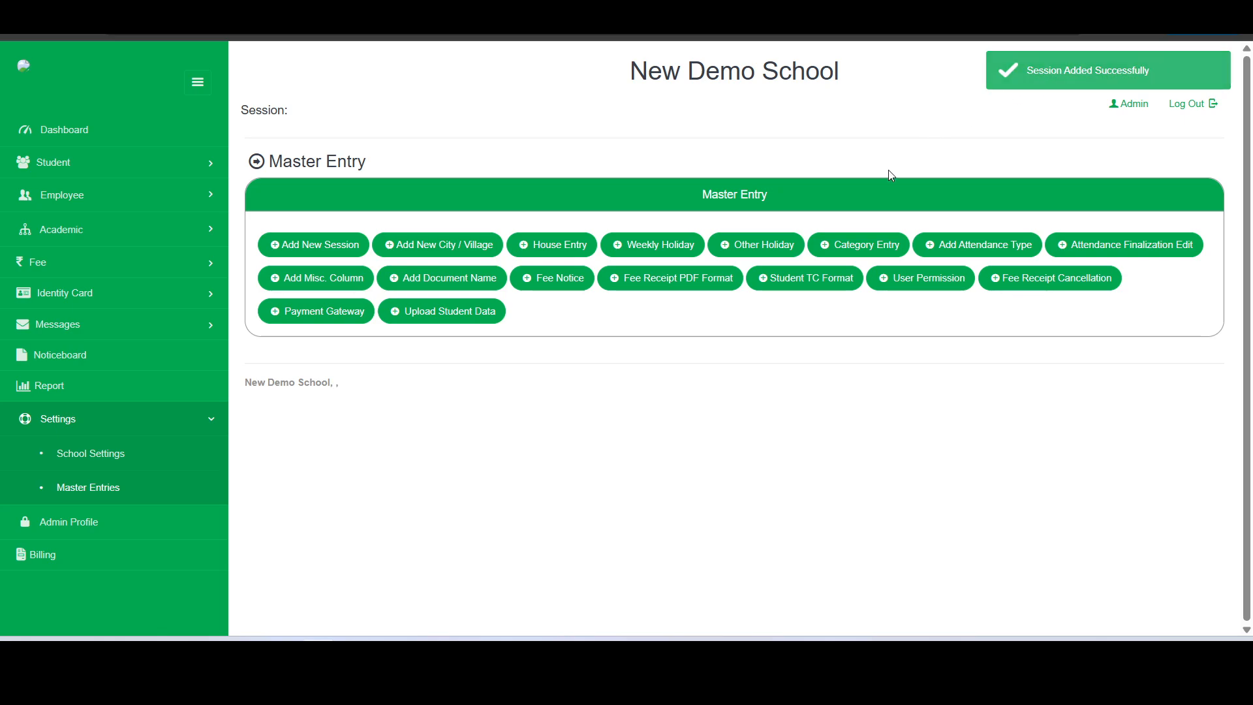
# Reopen the session form to confirm the saved 2025-2026 row, then close it
pyautogui.click(308, 247)
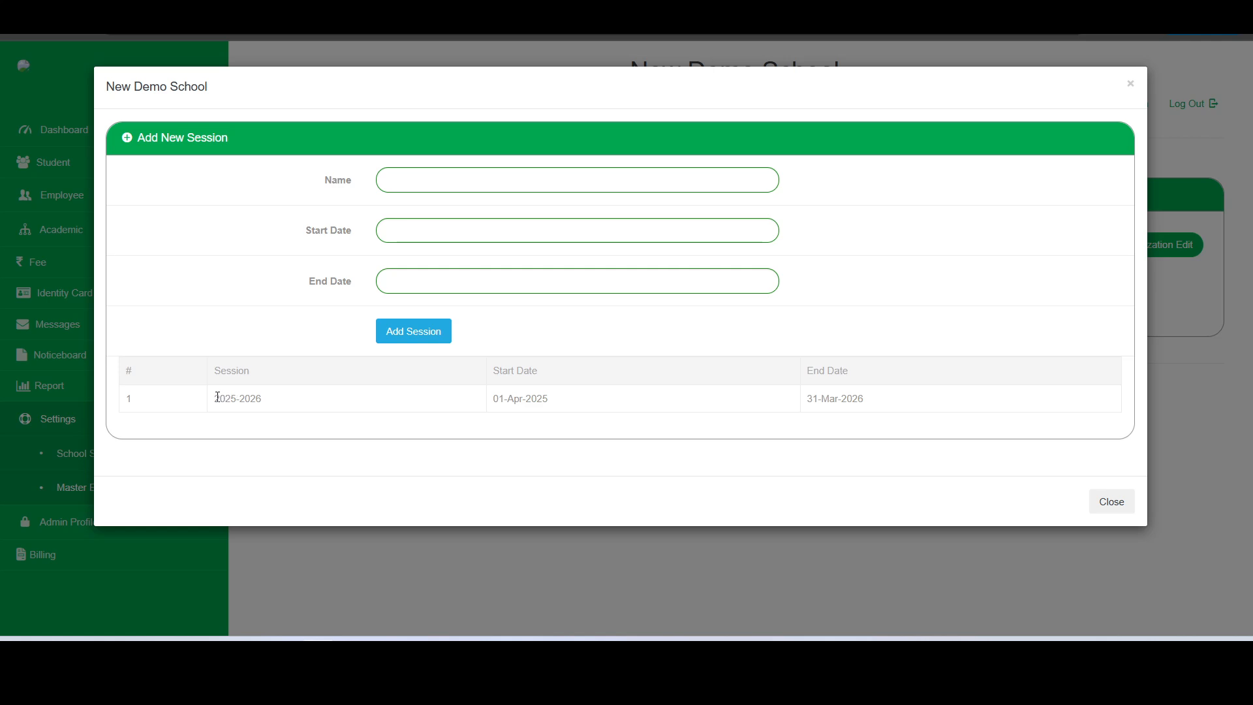
pyautogui.moveTo(214, 397); pyautogui.dragTo(858, 398)
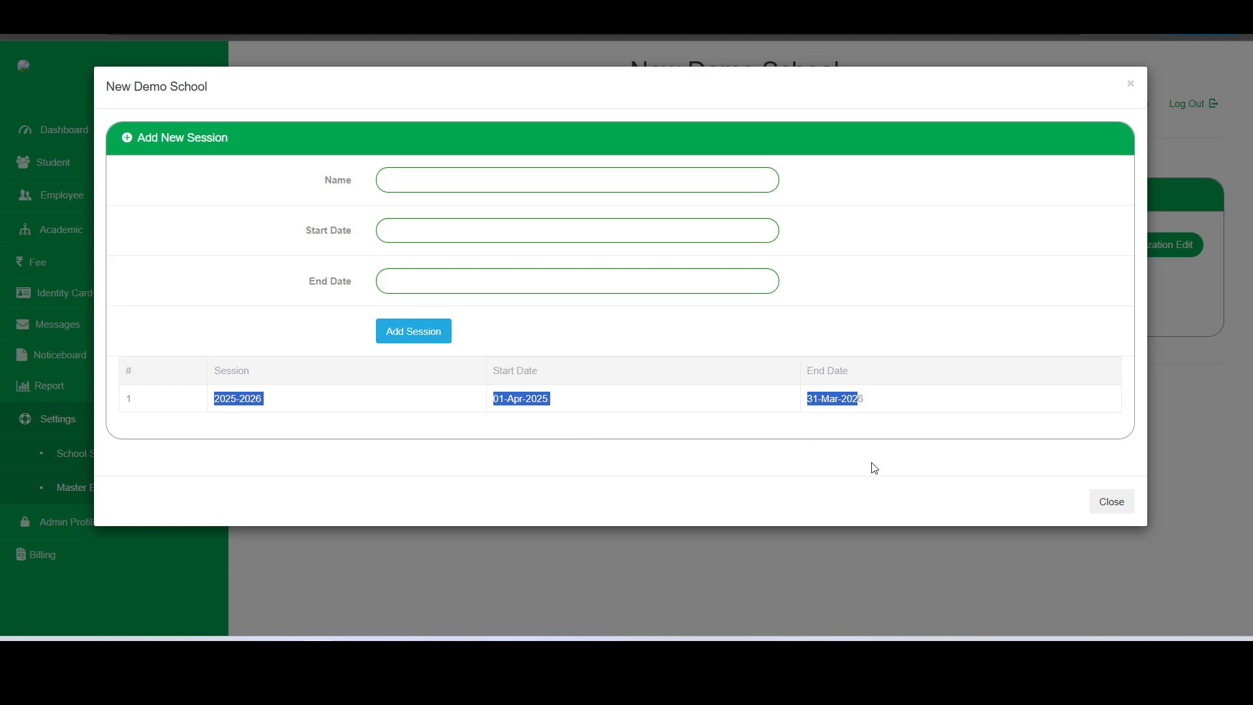
pyautogui.press('Escape')
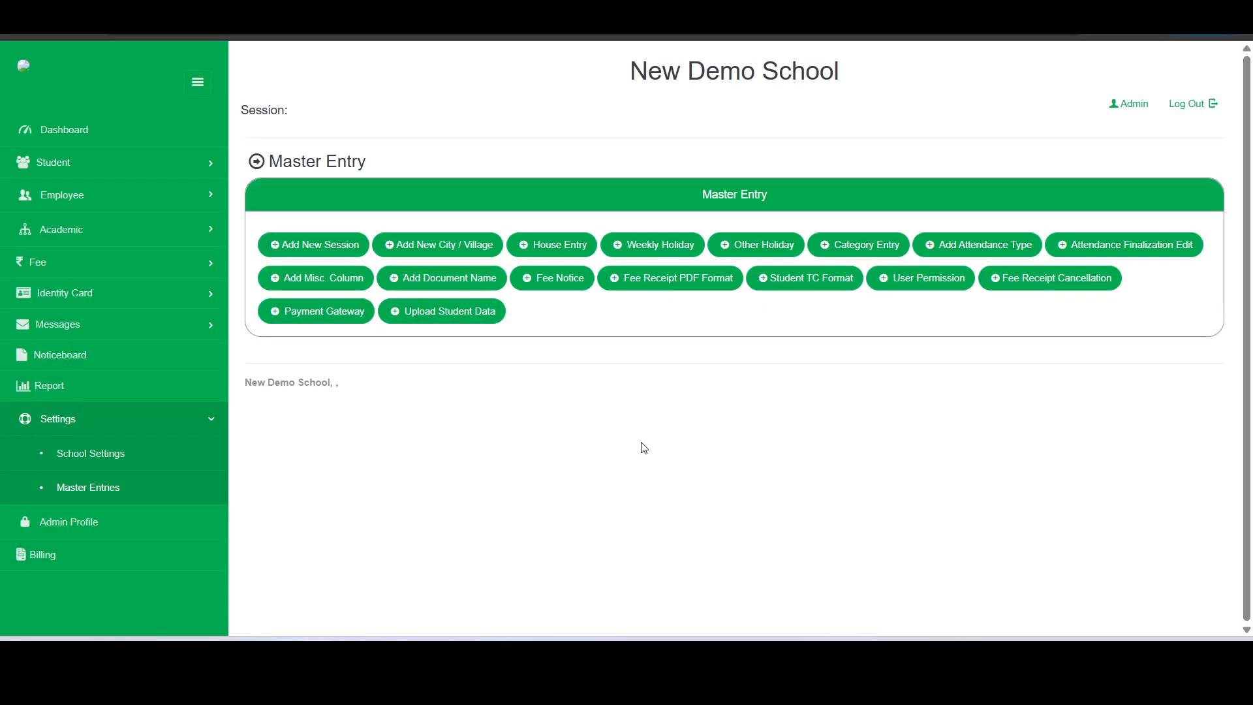
# In a new city/village entry, select country India, state Haryana and district Panipat
pyautogui.click(441, 254)
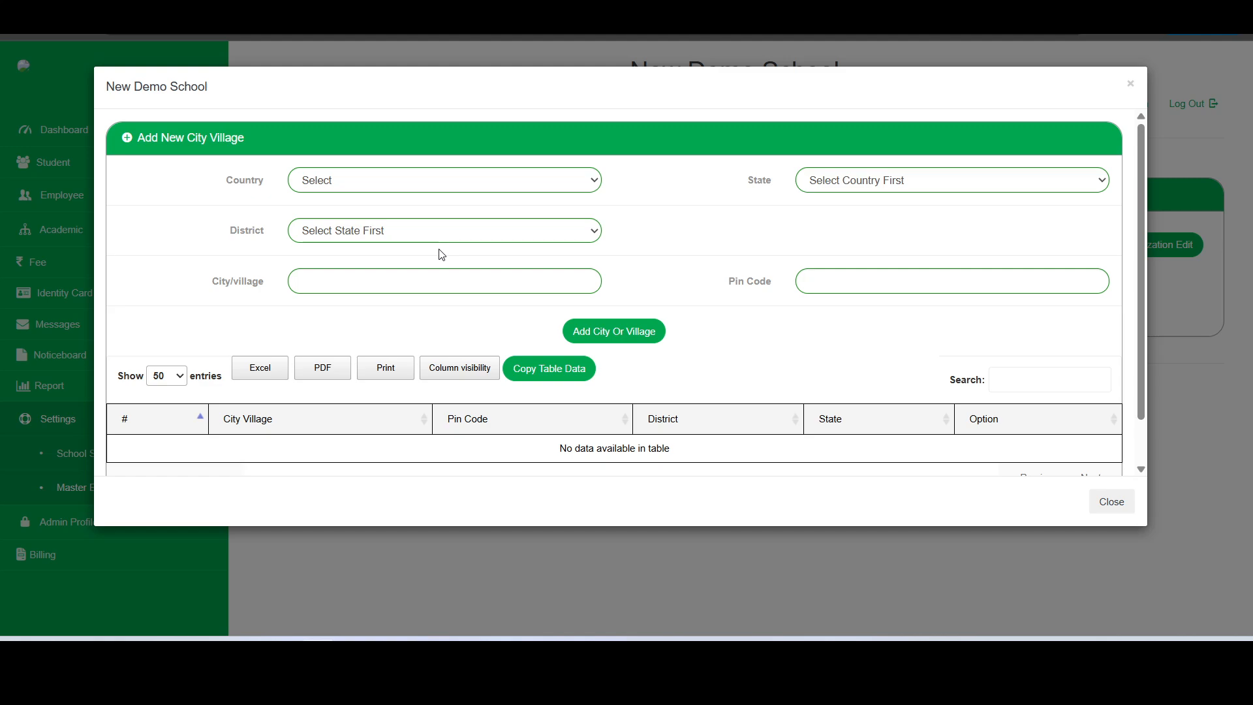
pyautogui.click(567, 184)
pyautogui.click(482, 230)
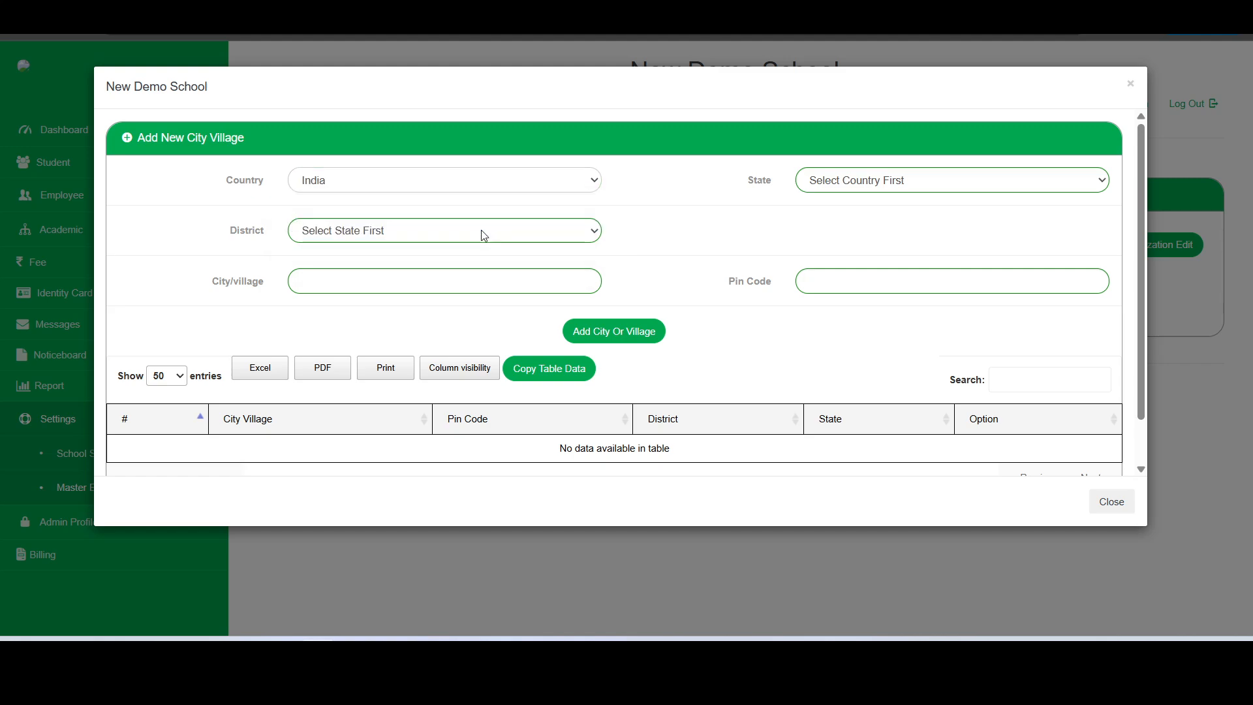
pyautogui.click(841, 182)
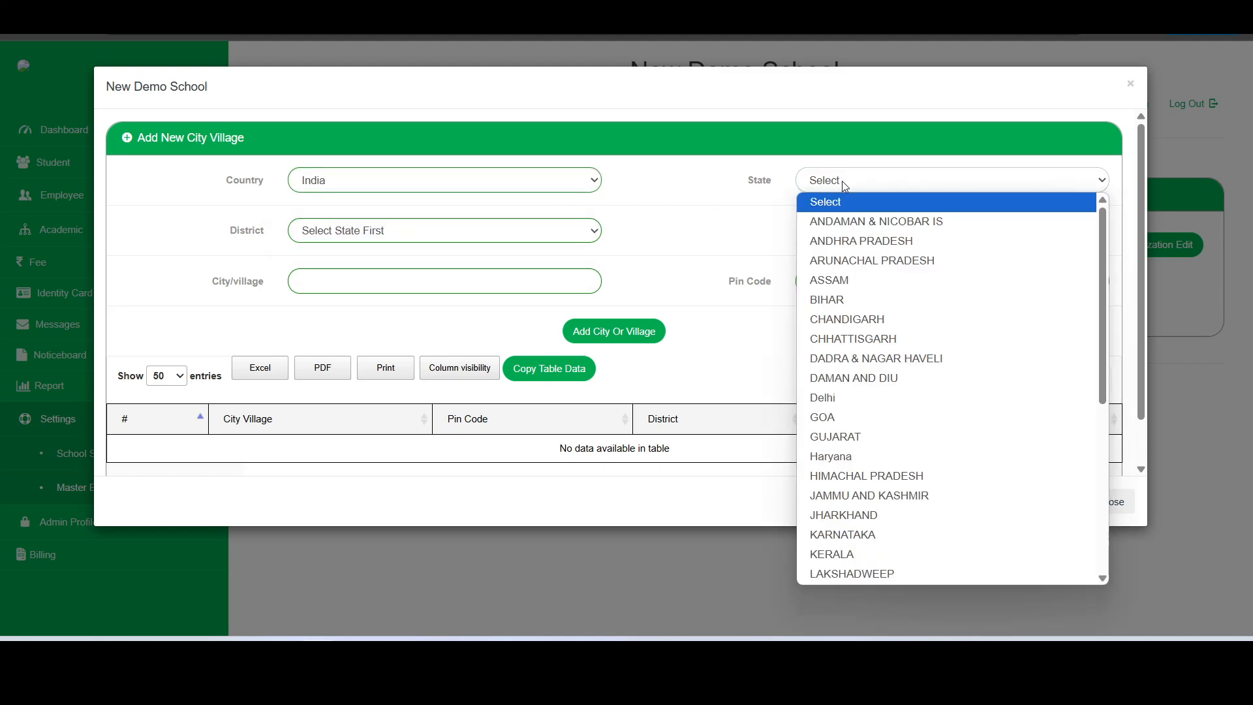
pyautogui.click(867, 455)
pyautogui.click(442, 233)
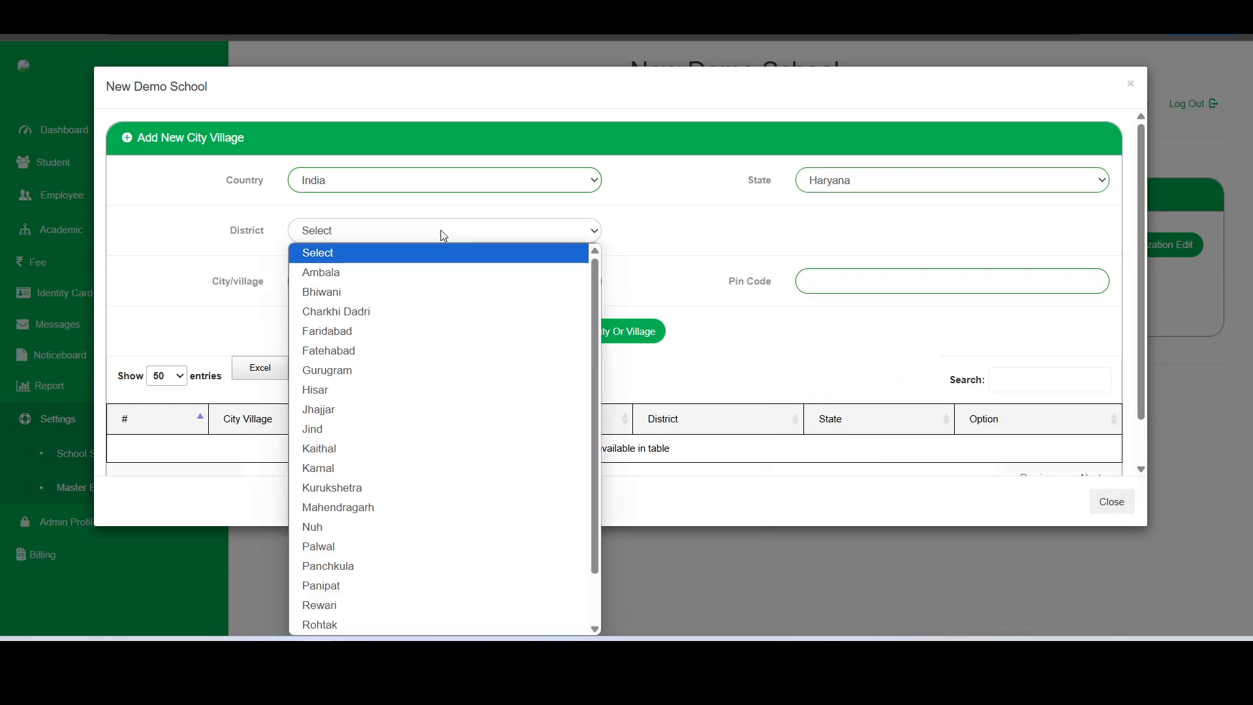
pyautogui.click(343, 585)
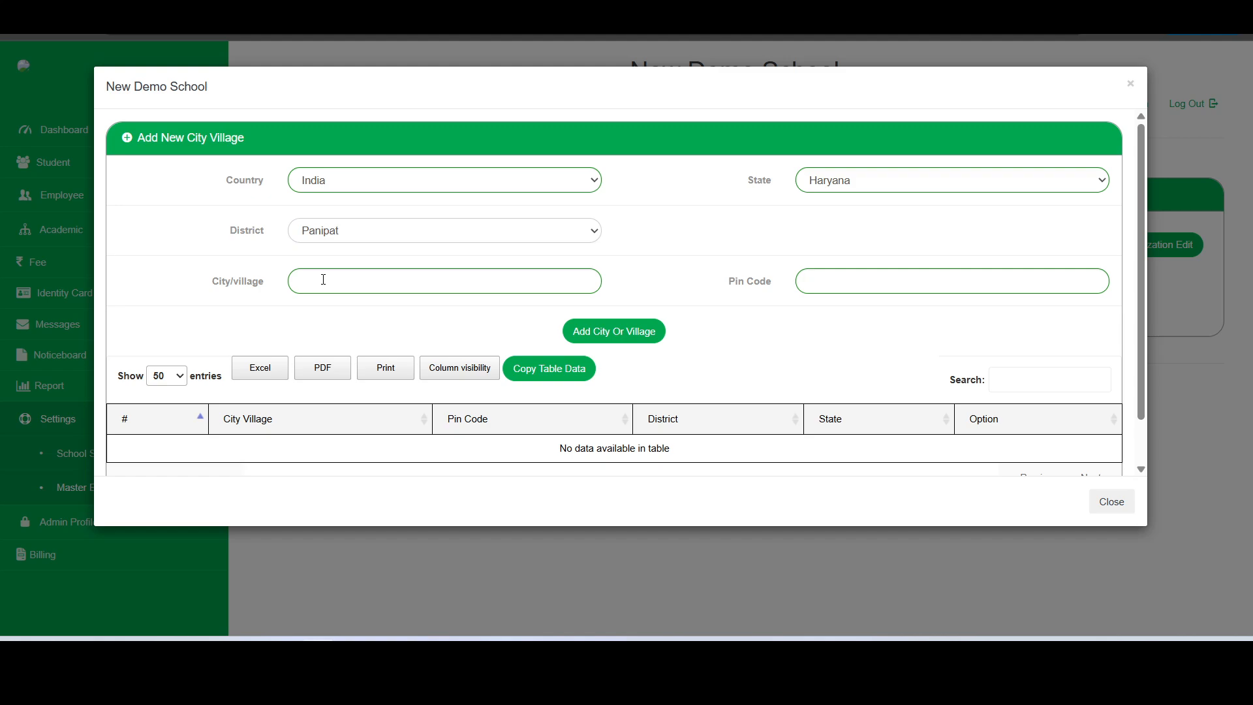
# Enter city Panipat with pin code 132103, save it, and reopen the list to check
pyautogui.click(323, 280)
pyautogui.write('Panipat')
pyautogui.click(824, 281)
pyautogui.write('132103')
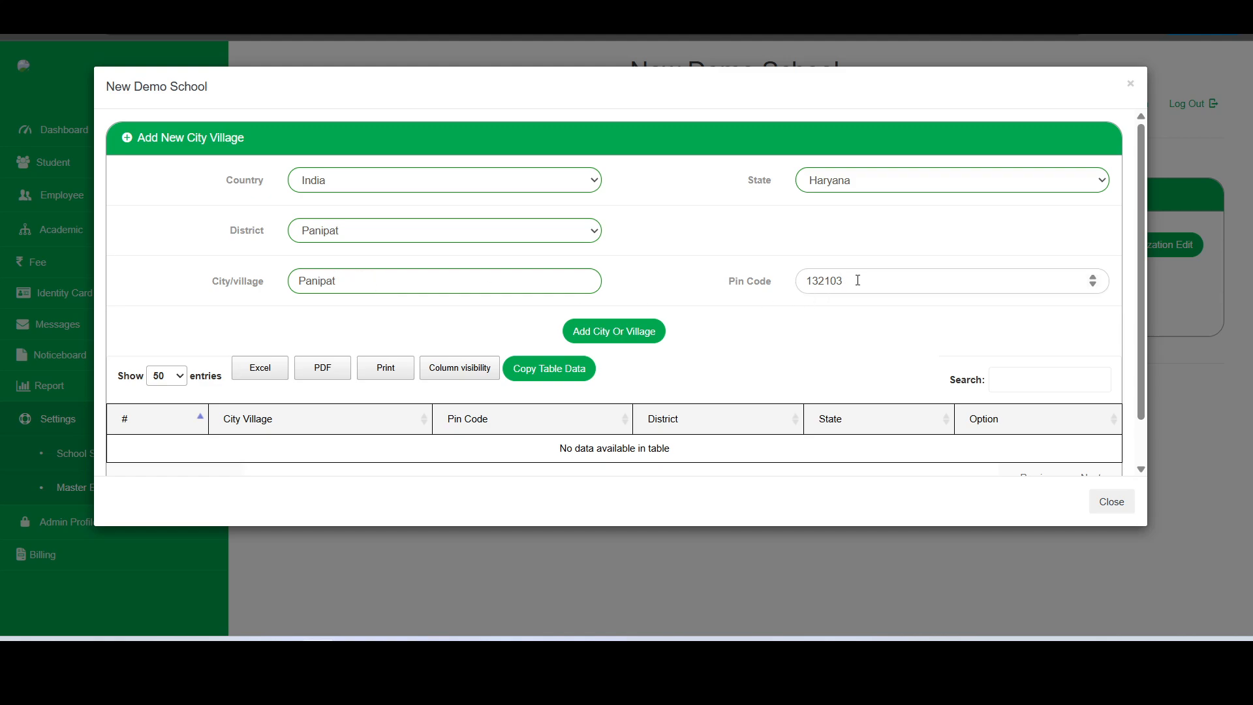
pyautogui.click(653, 340)
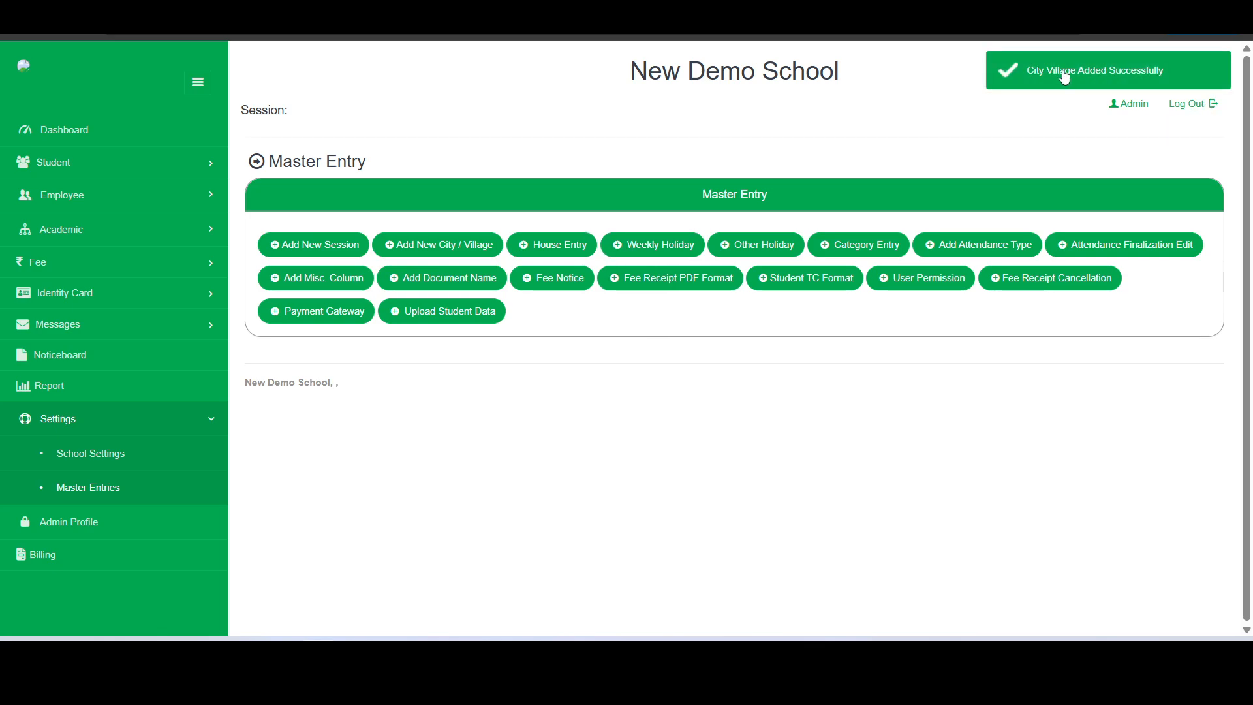
pyautogui.click(457, 249)
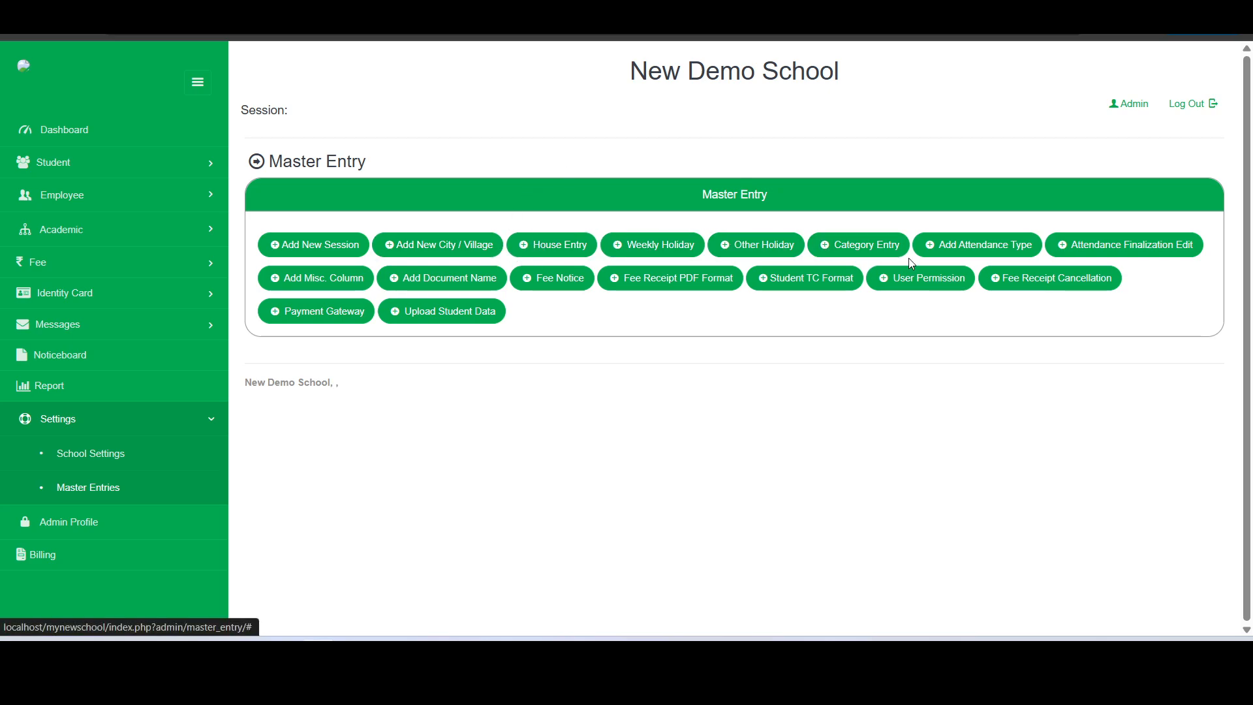
# Open the Add Category dialog via Category Entry on the Master Entry page
pyautogui.click(867, 252)
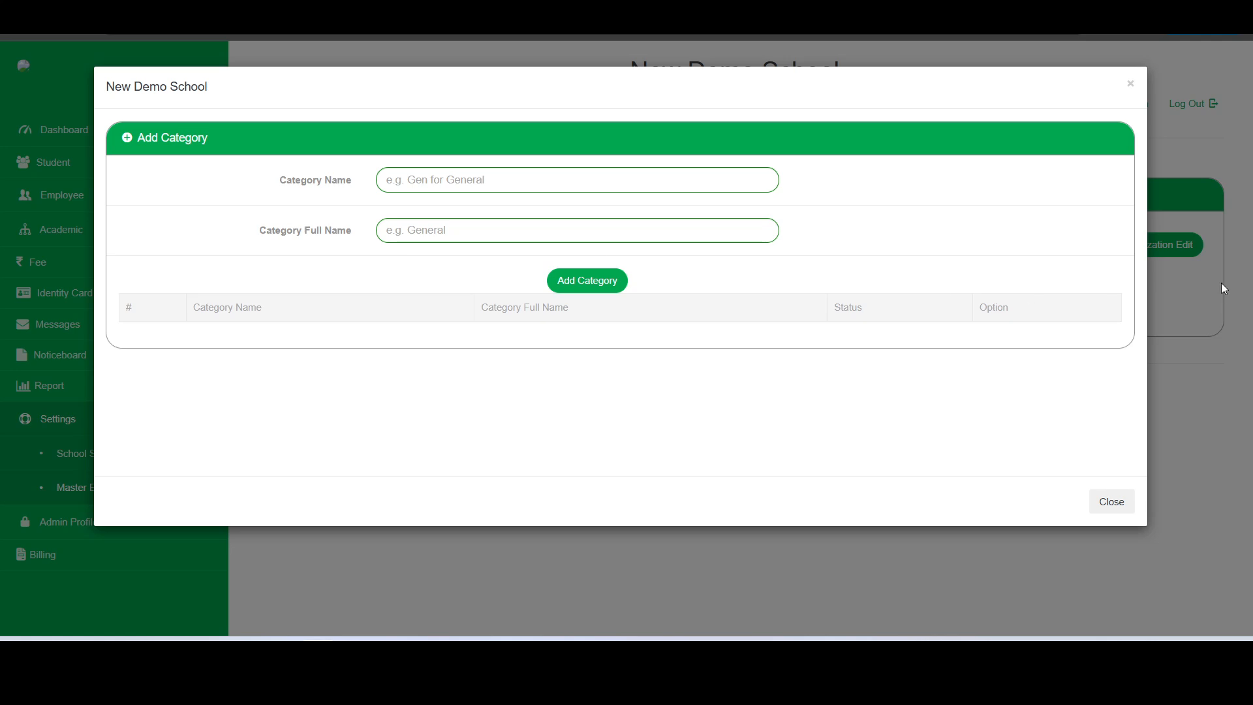
# Add category Gen with full name General, then reopen the list to check it
pyautogui.click(472, 178)
pyautogui.write('G')
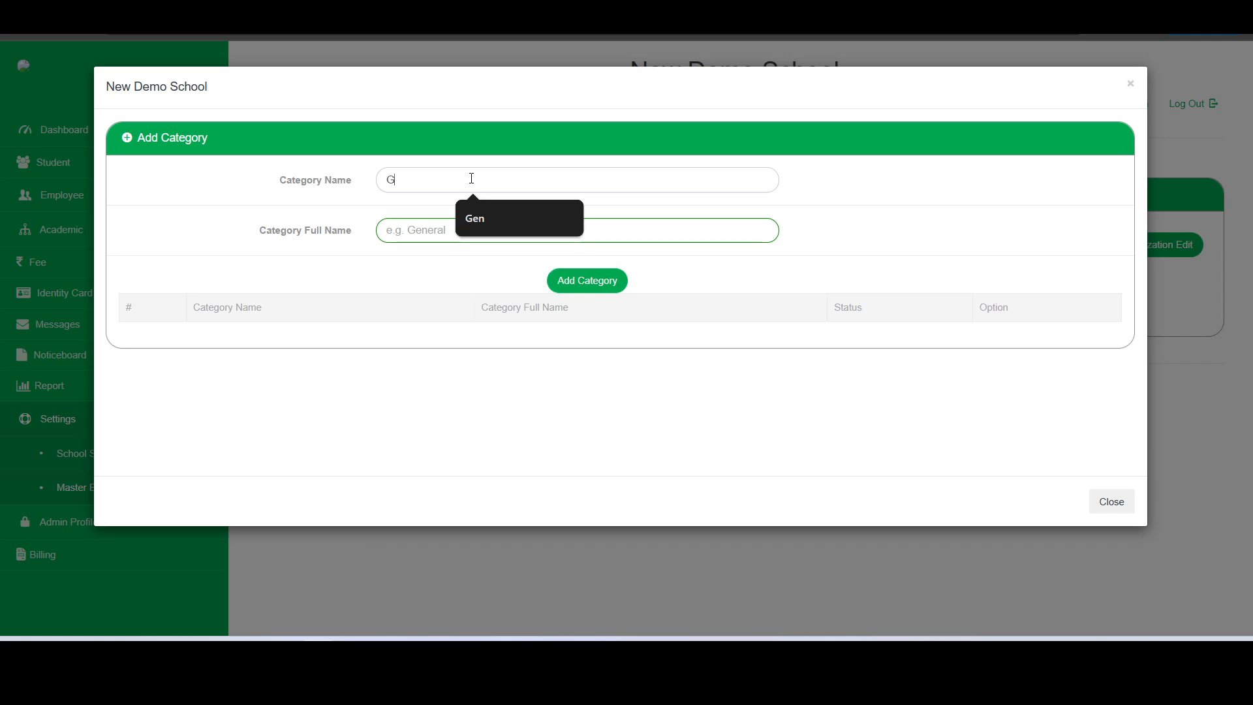
pyautogui.write('en')
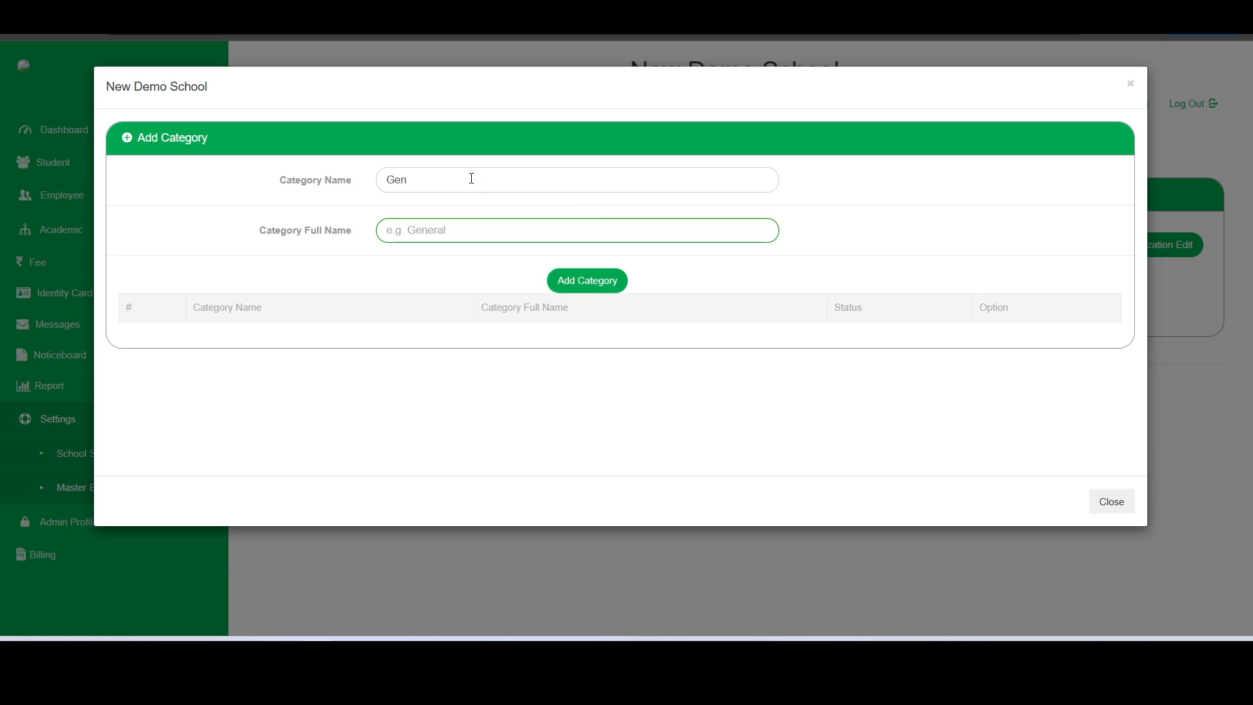
pyautogui.click(465, 235)
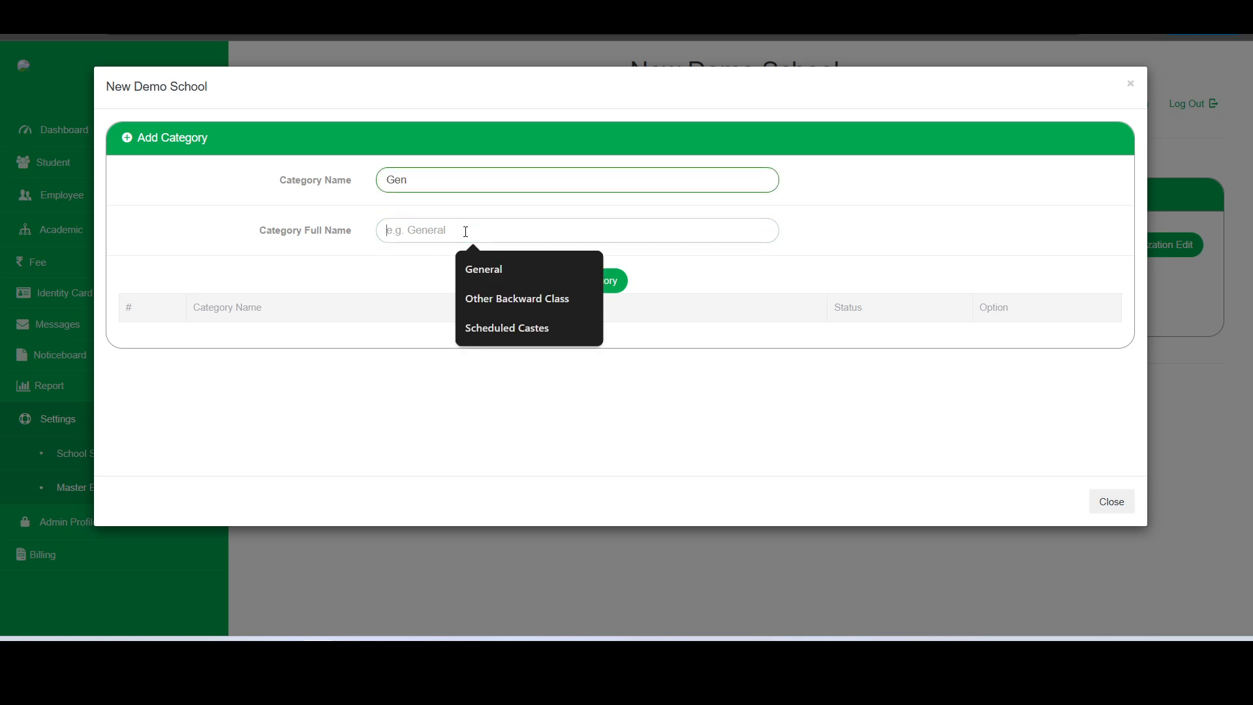
pyautogui.click(480, 258)
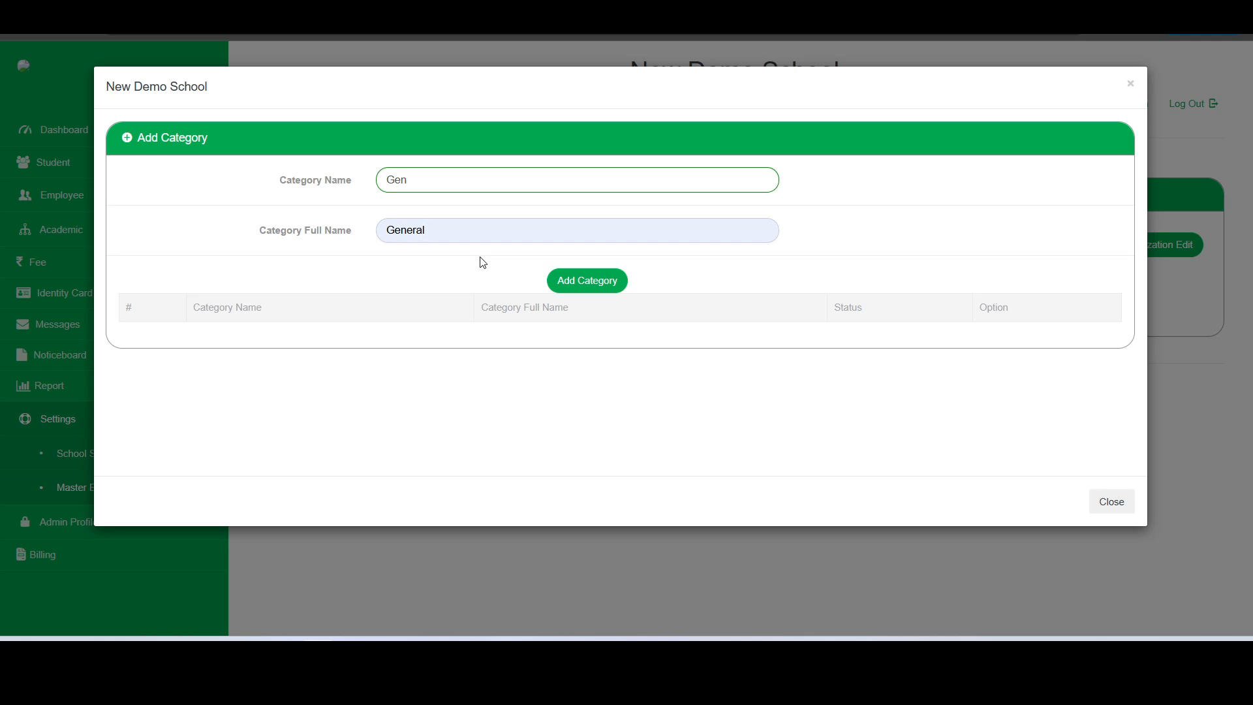
pyautogui.click(613, 287)
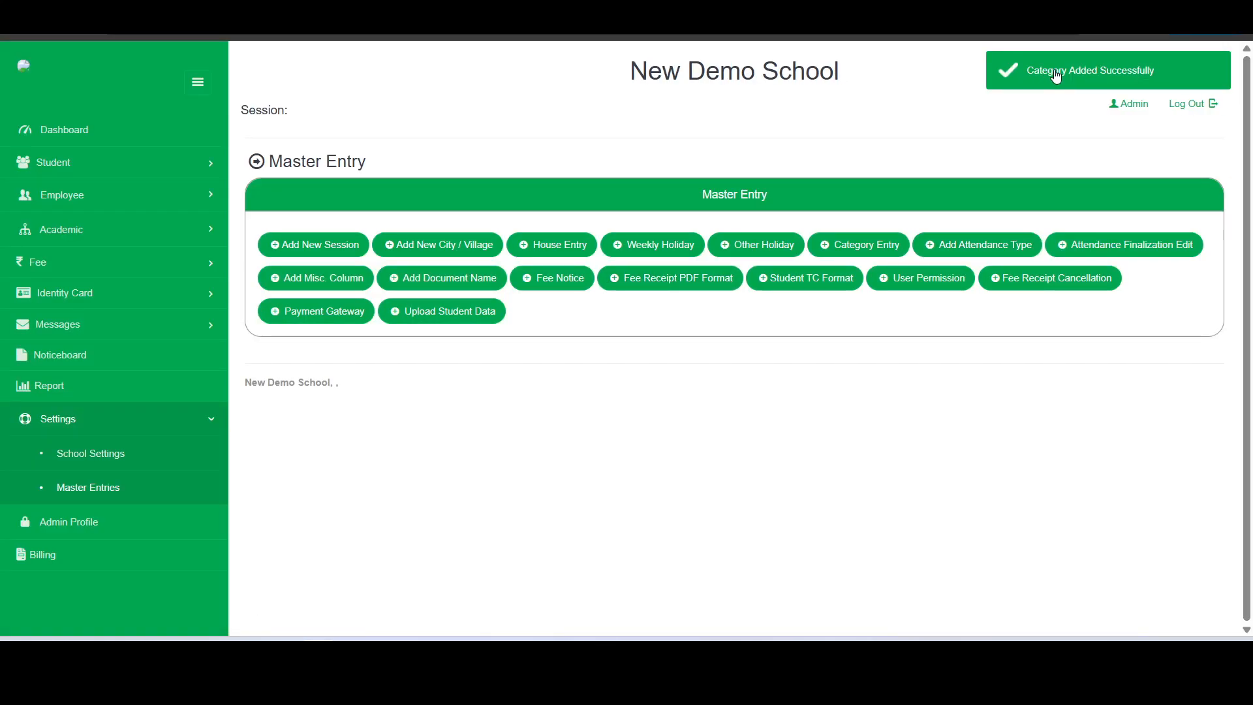
pyautogui.click(867, 246)
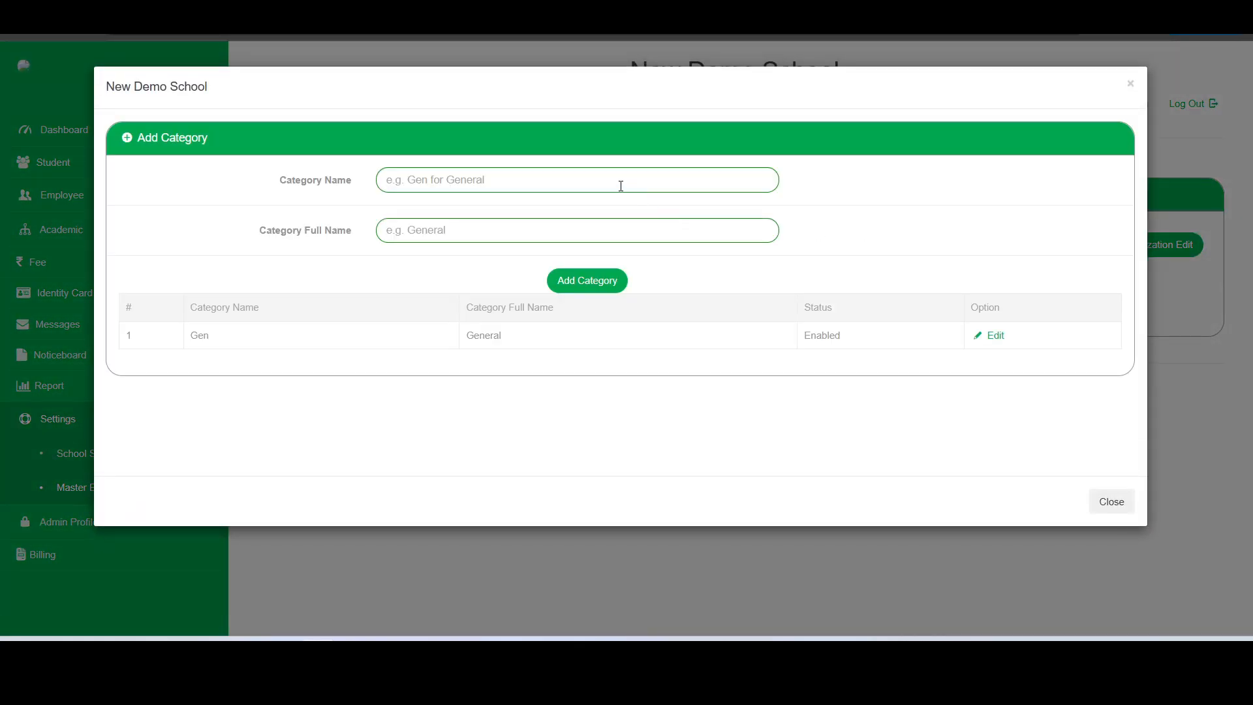
pyautogui.moveTo(189, 335); pyautogui.dragTo(1021, 350)
pyautogui.click(676, 340)
# Re-save Gen unchanged, then add category OBC with full name Other Backward Class
pyautogui.click(990, 335)
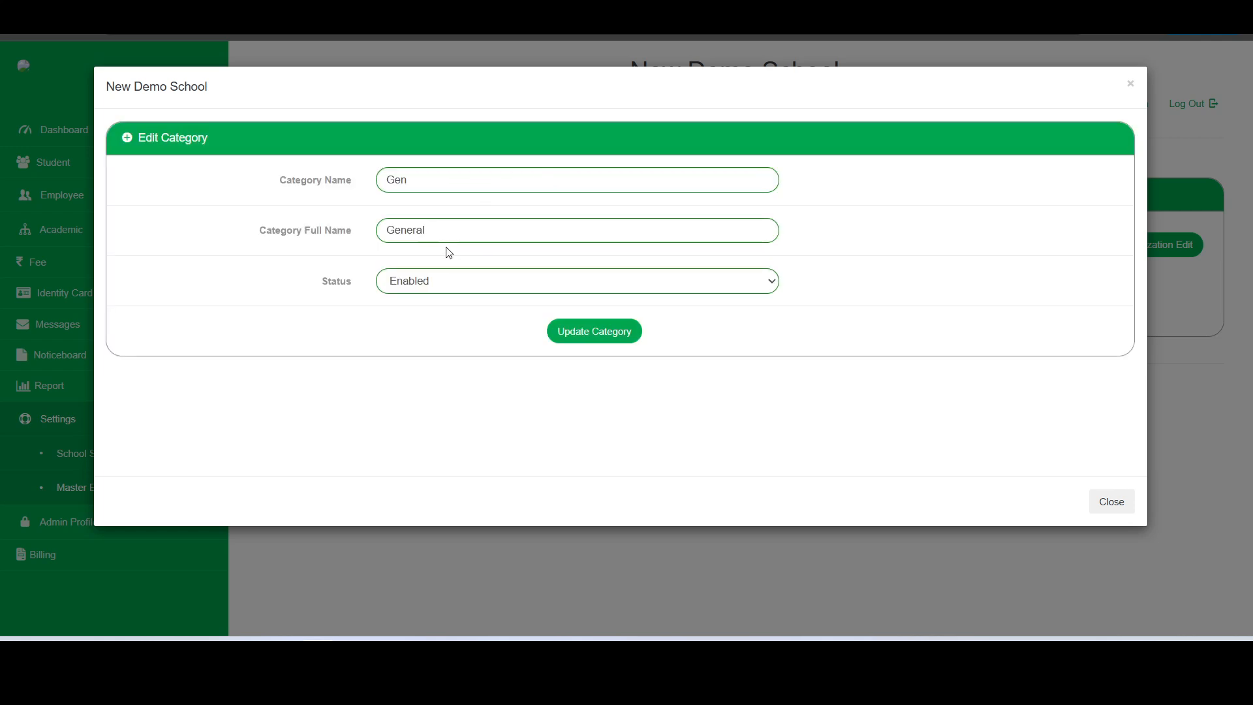
pyautogui.click(591, 337)
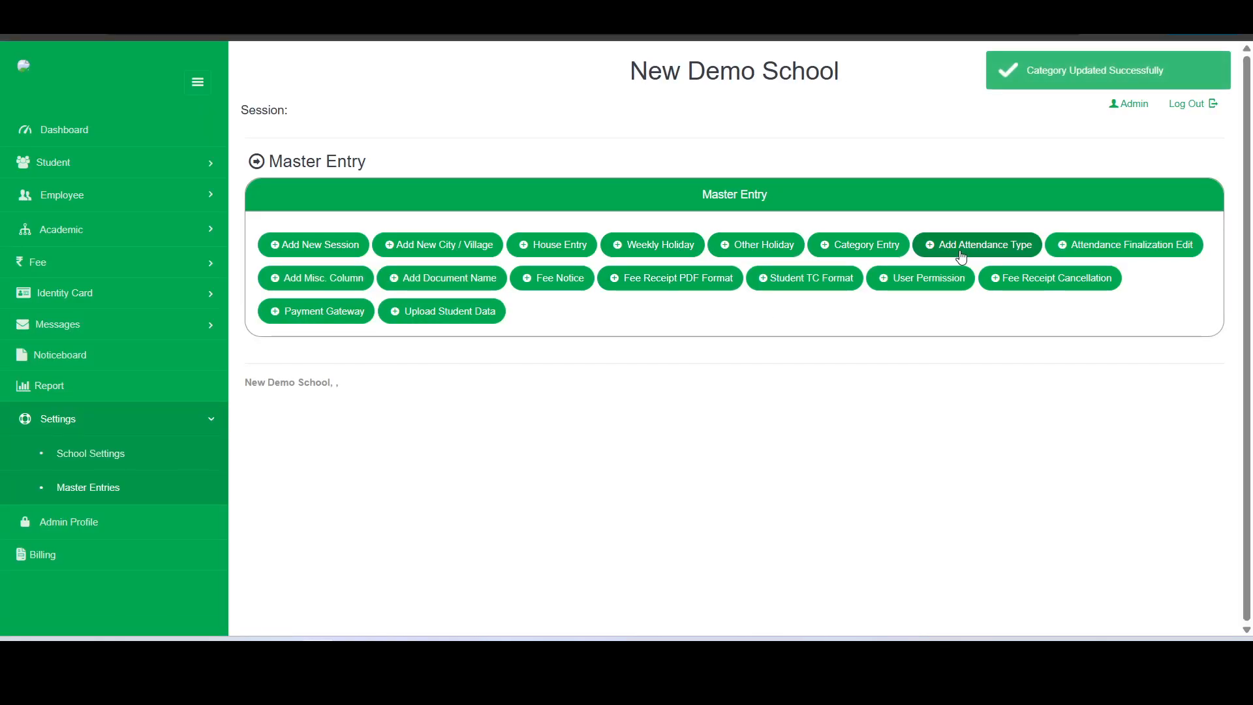
pyautogui.click(870, 245)
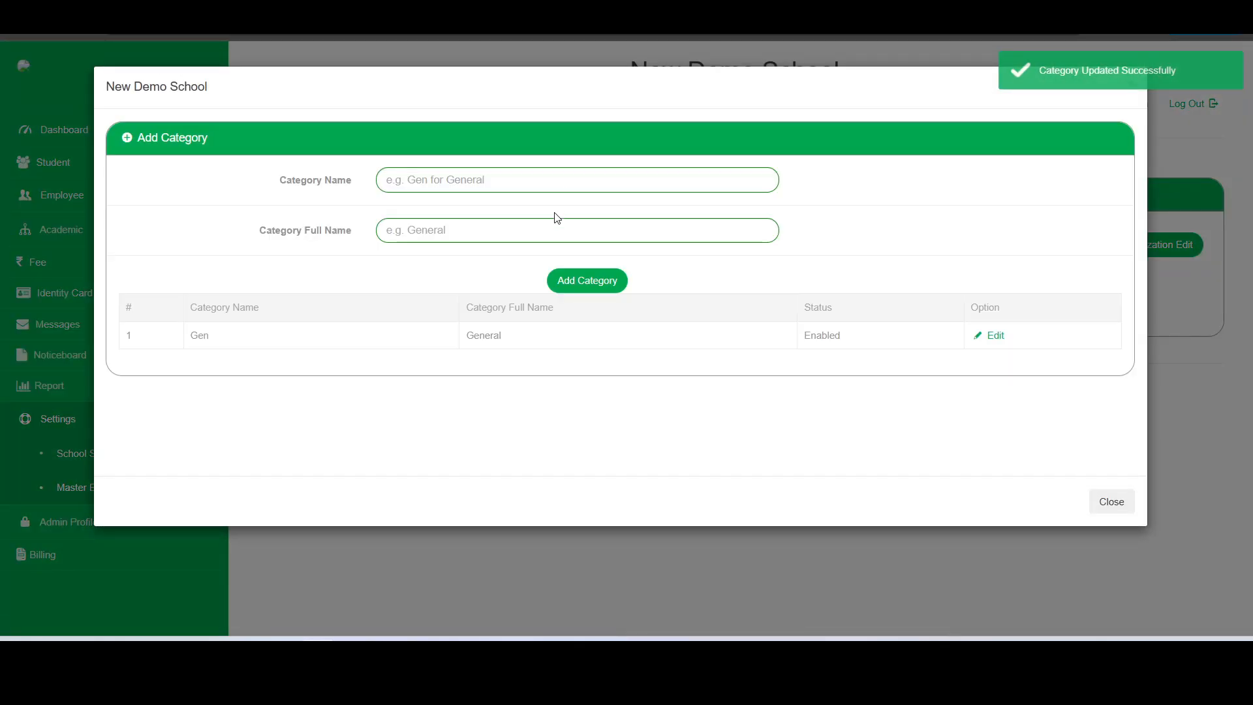
pyautogui.click(505, 174)
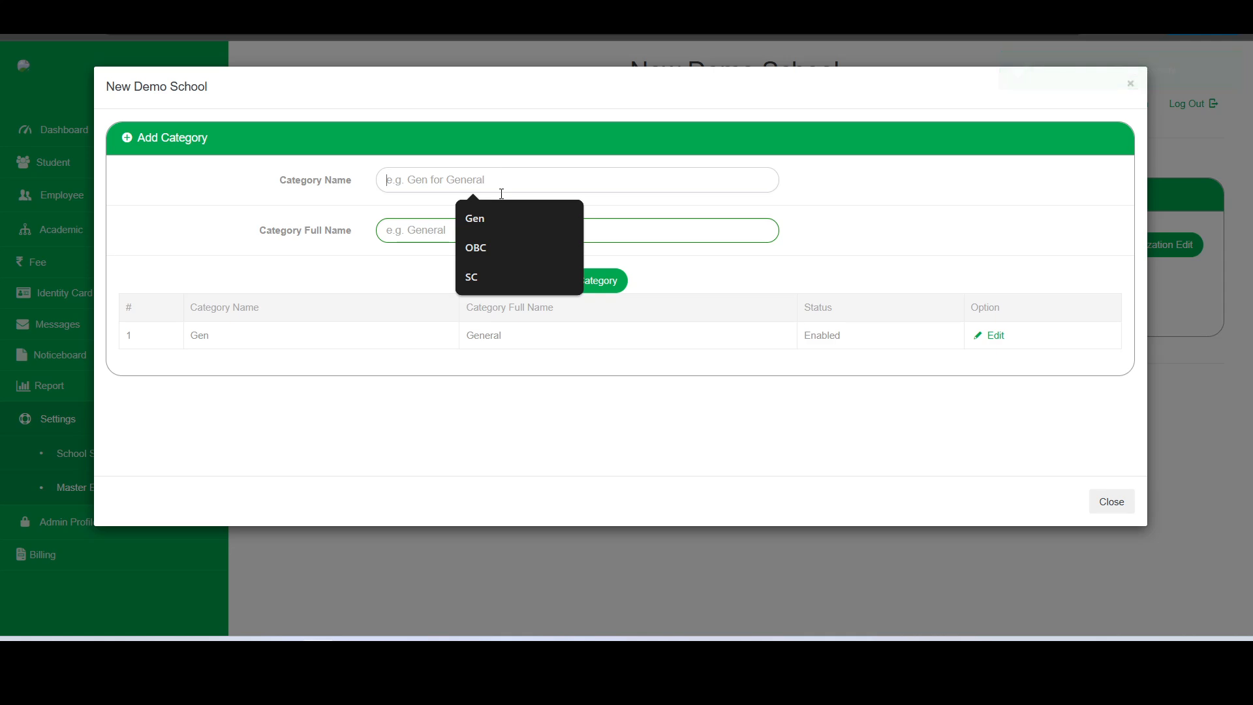
pyautogui.click(483, 241)
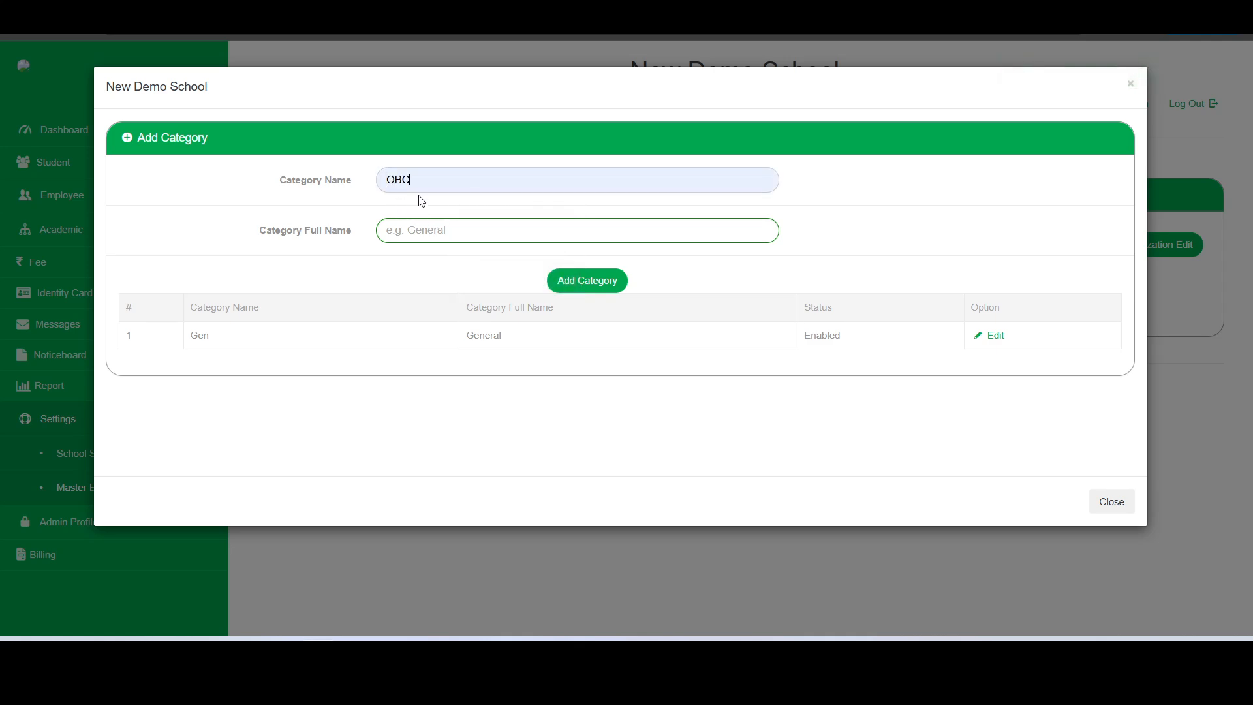
pyautogui.click(431, 227)
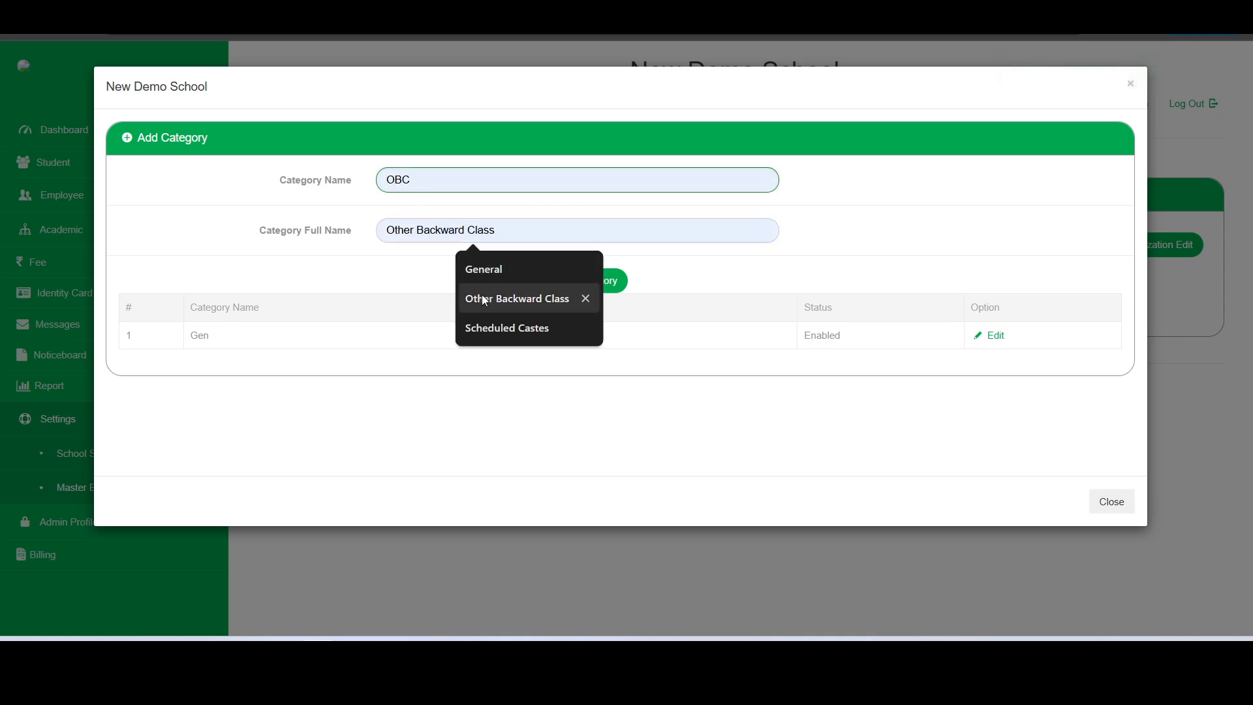
pyautogui.click(580, 295)
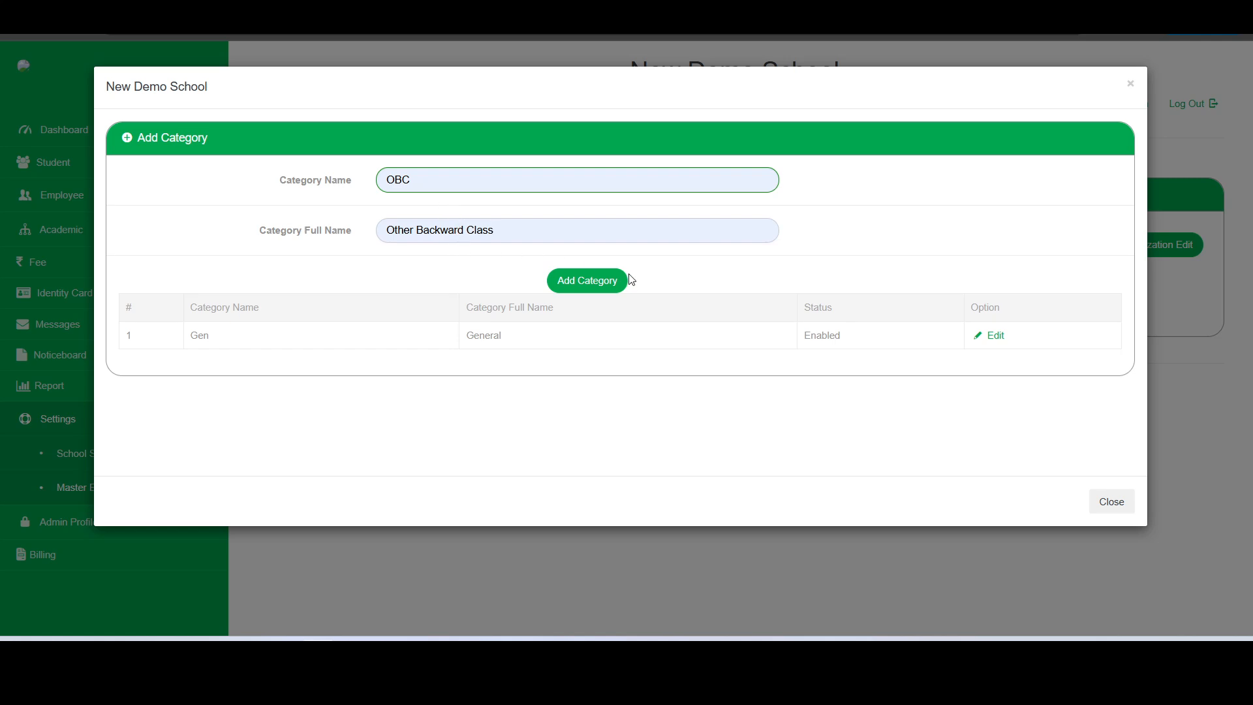
pyautogui.click(615, 287)
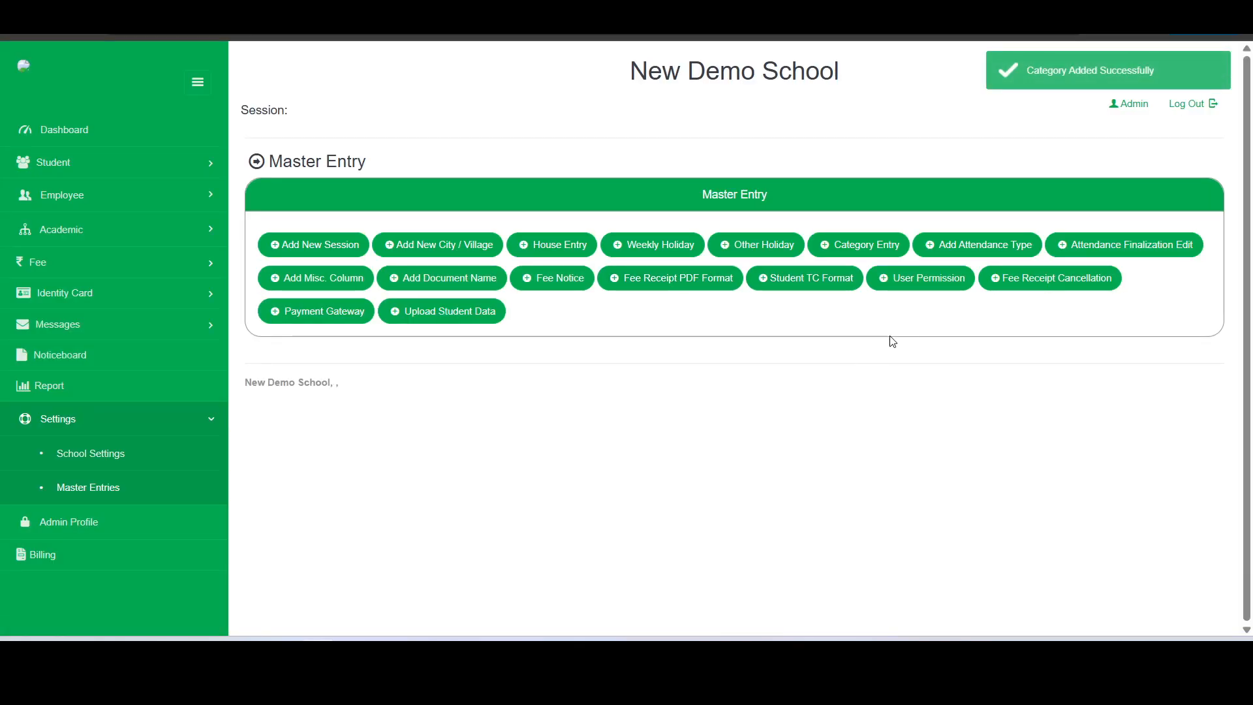
# Add category SC with full name Scheduled Castes
pyautogui.click(868, 246)
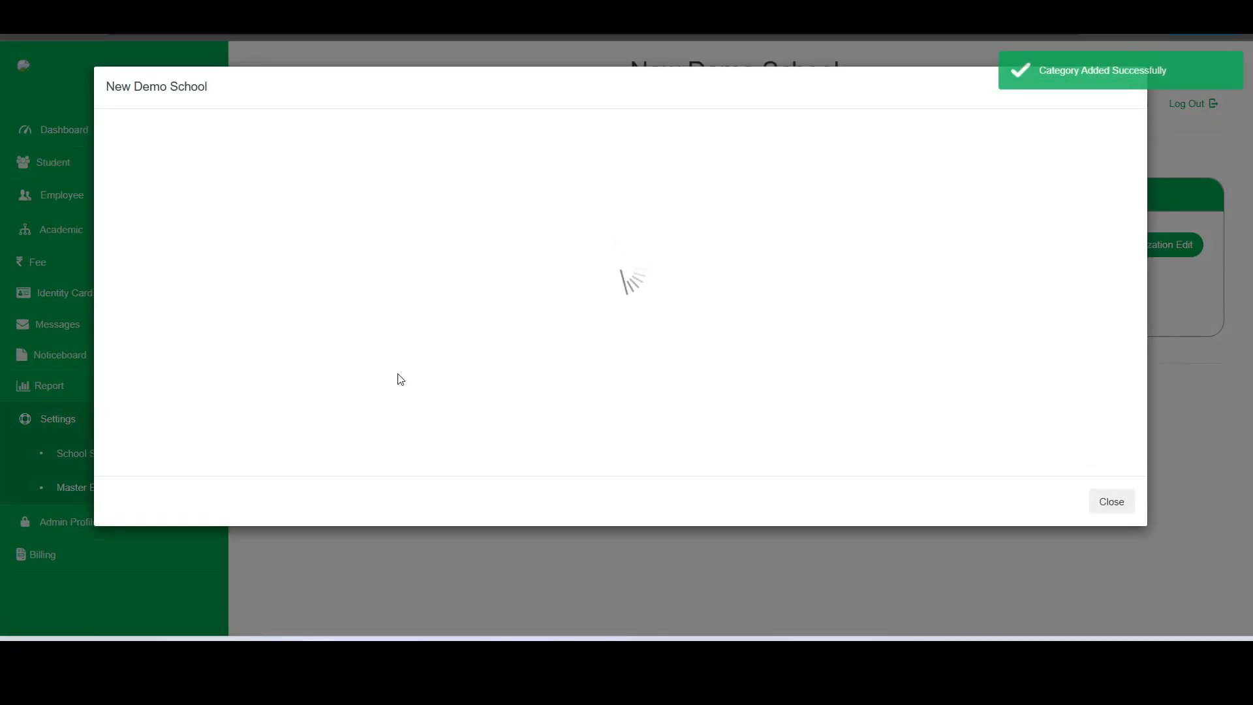
pyautogui.click(524, 180)
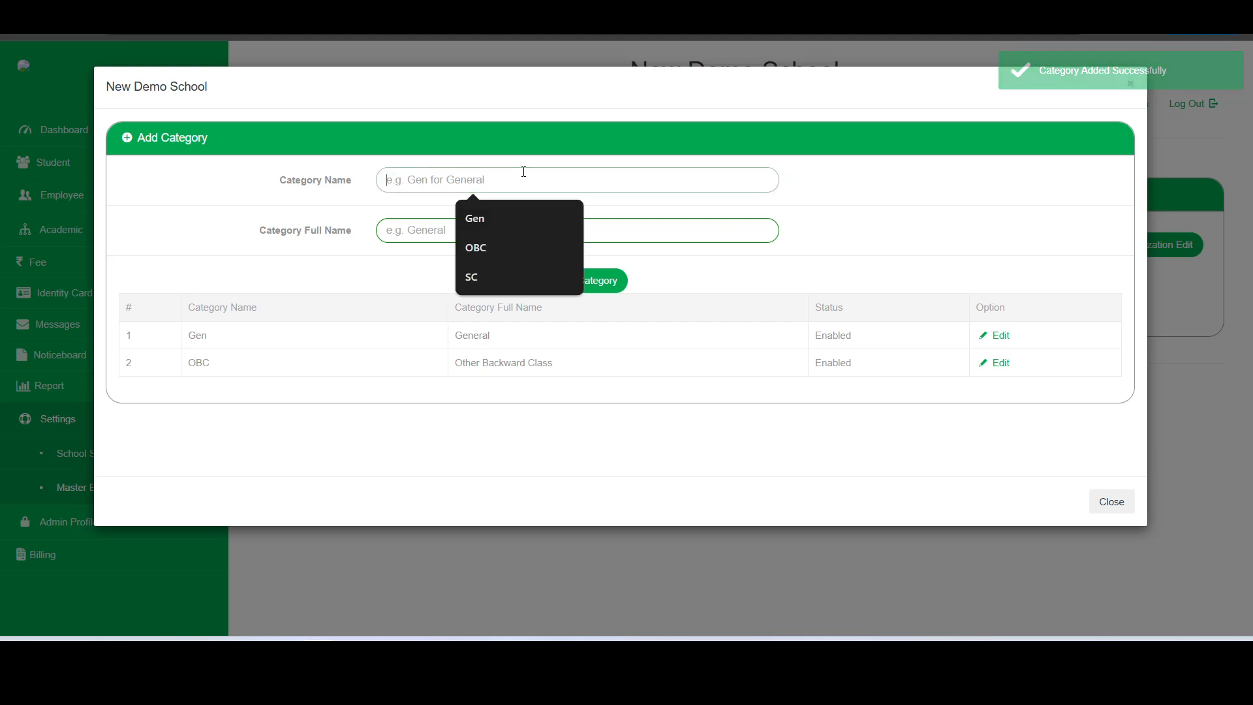
pyautogui.click(479, 276)
pyautogui.click(496, 232)
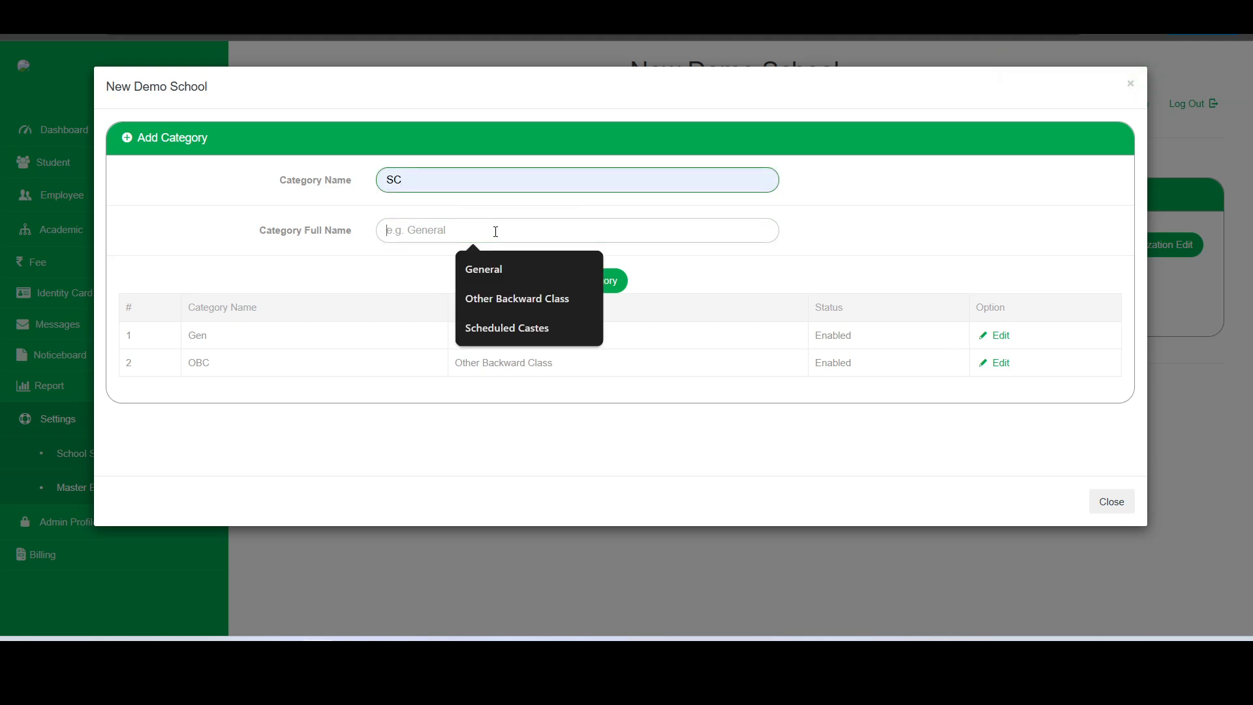
pyautogui.click(489, 332)
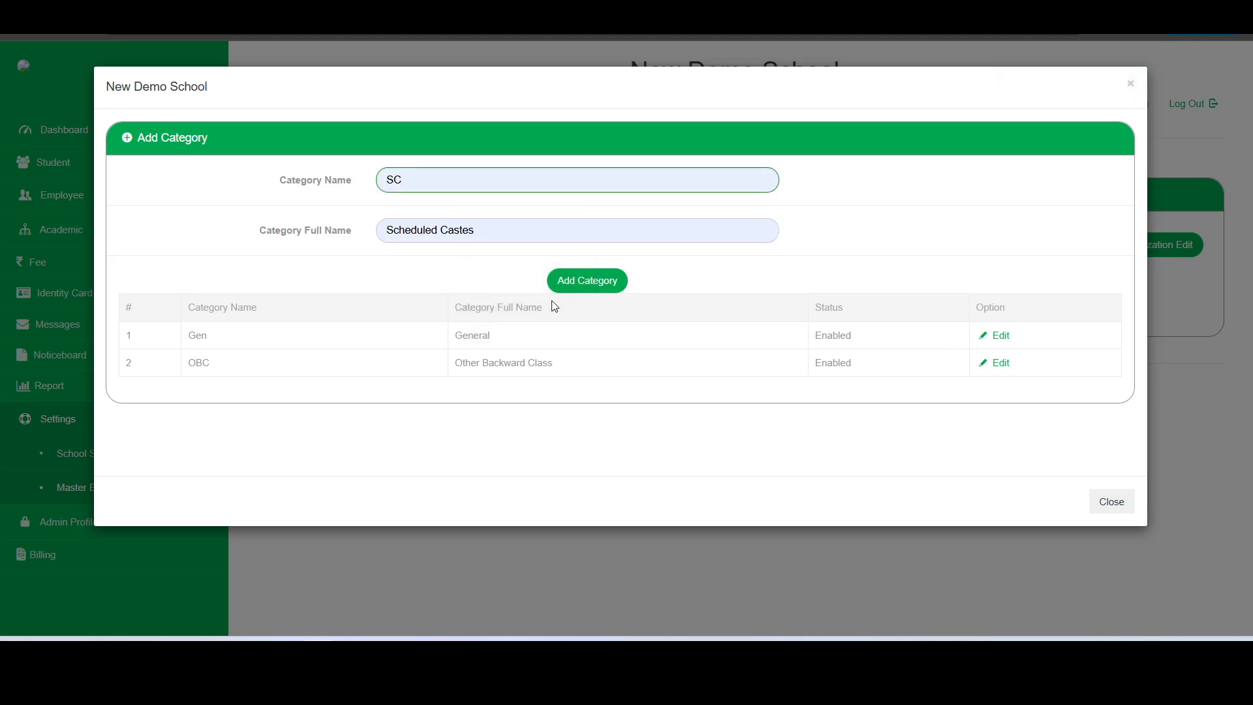
pyautogui.click(582, 286)
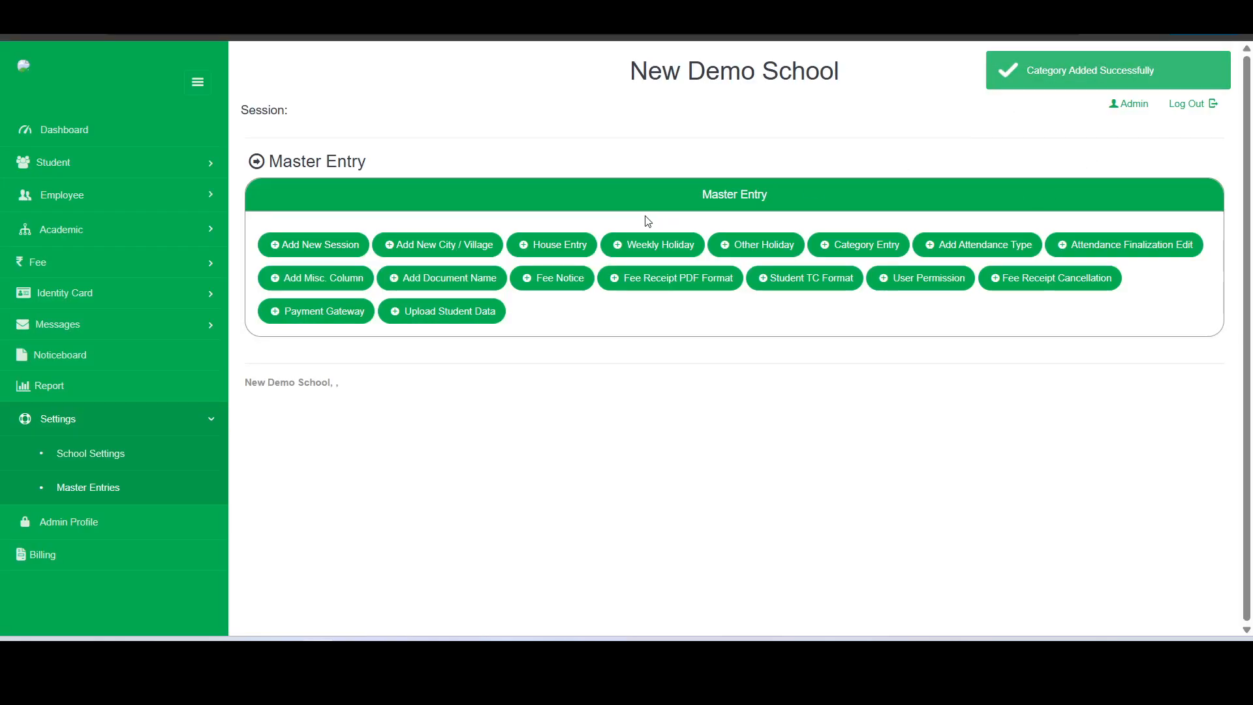
# Add attendance type Present, short name P, with Count In Student Present set to Yes
pyautogui.click(963, 253)
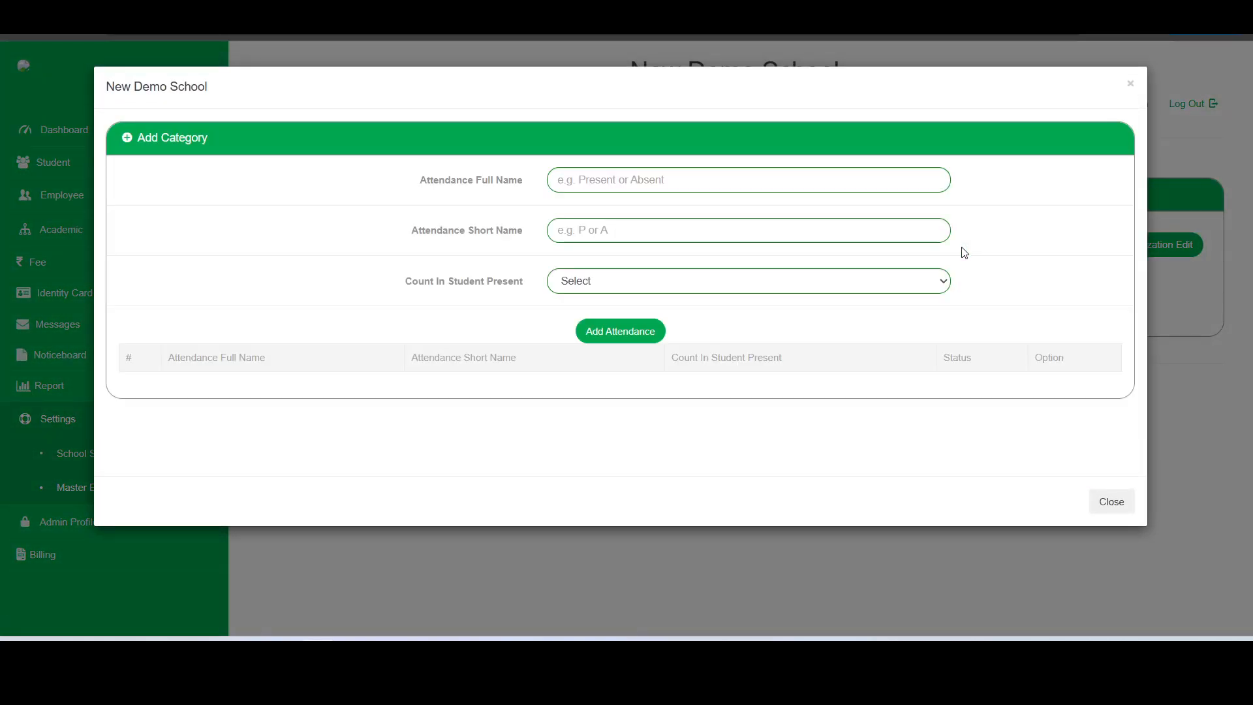
pyautogui.click(706, 187)
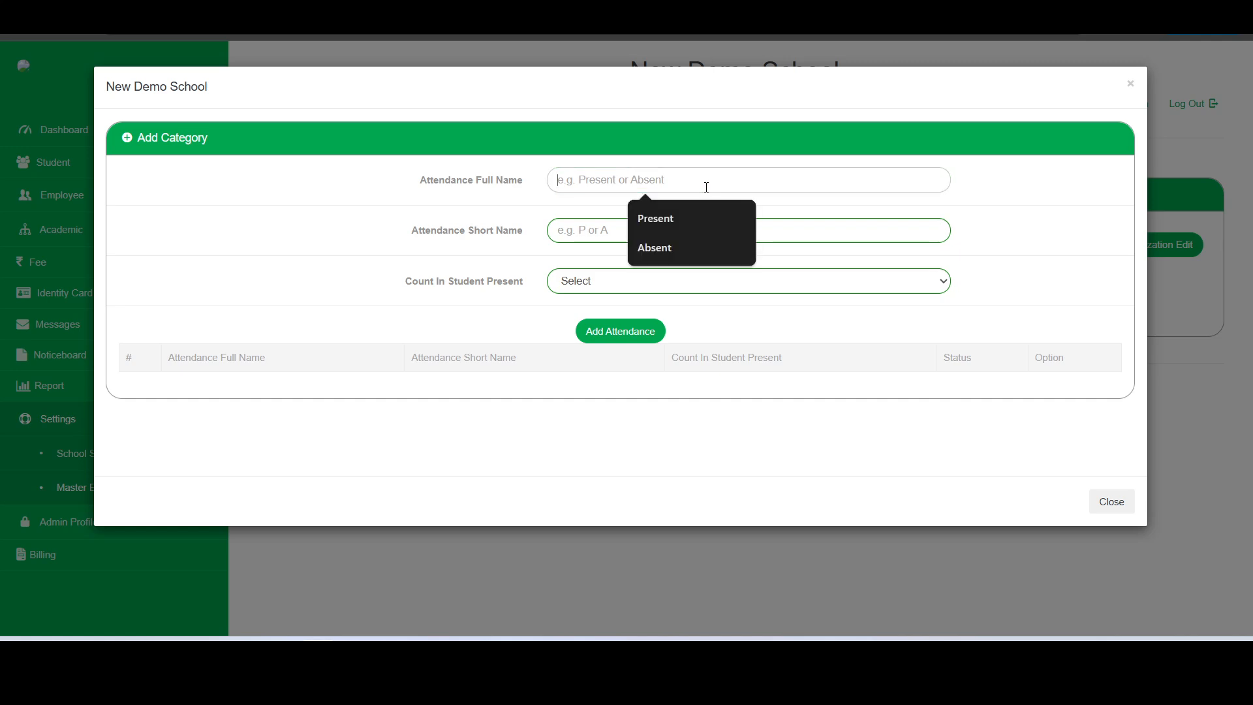
pyautogui.click(660, 217)
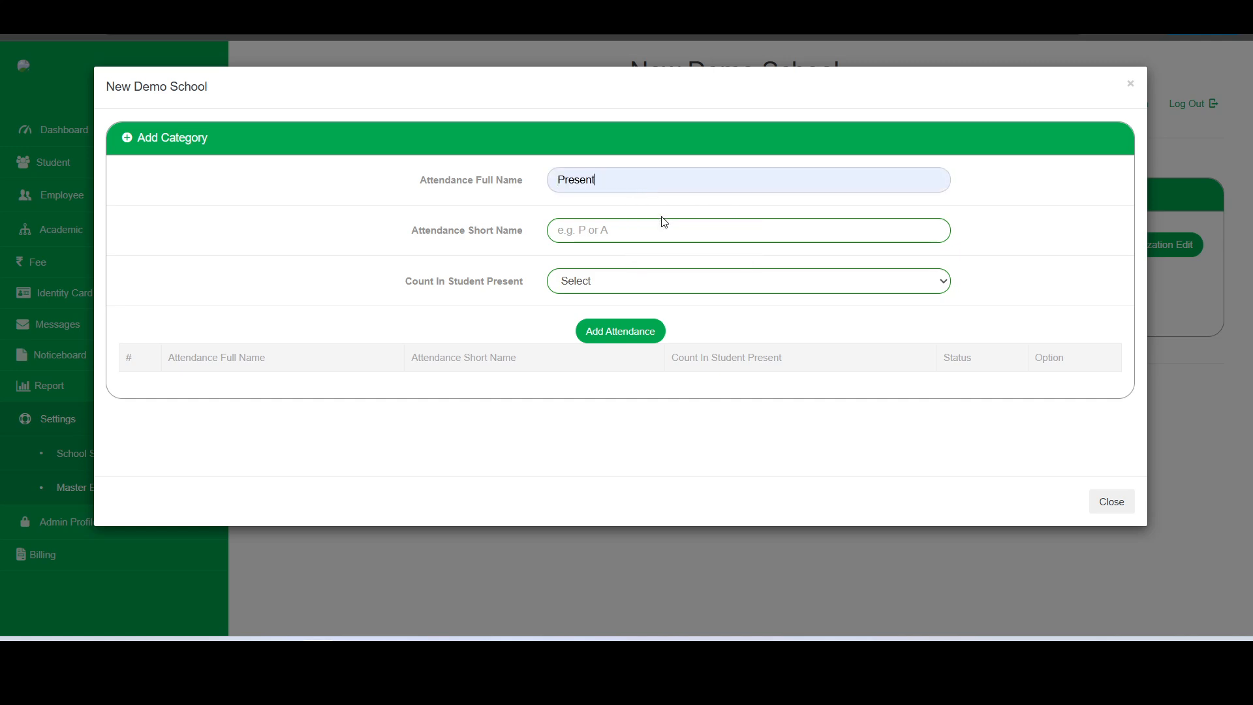
pyautogui.click(595, 228)
pyautogui.click(641, 274)
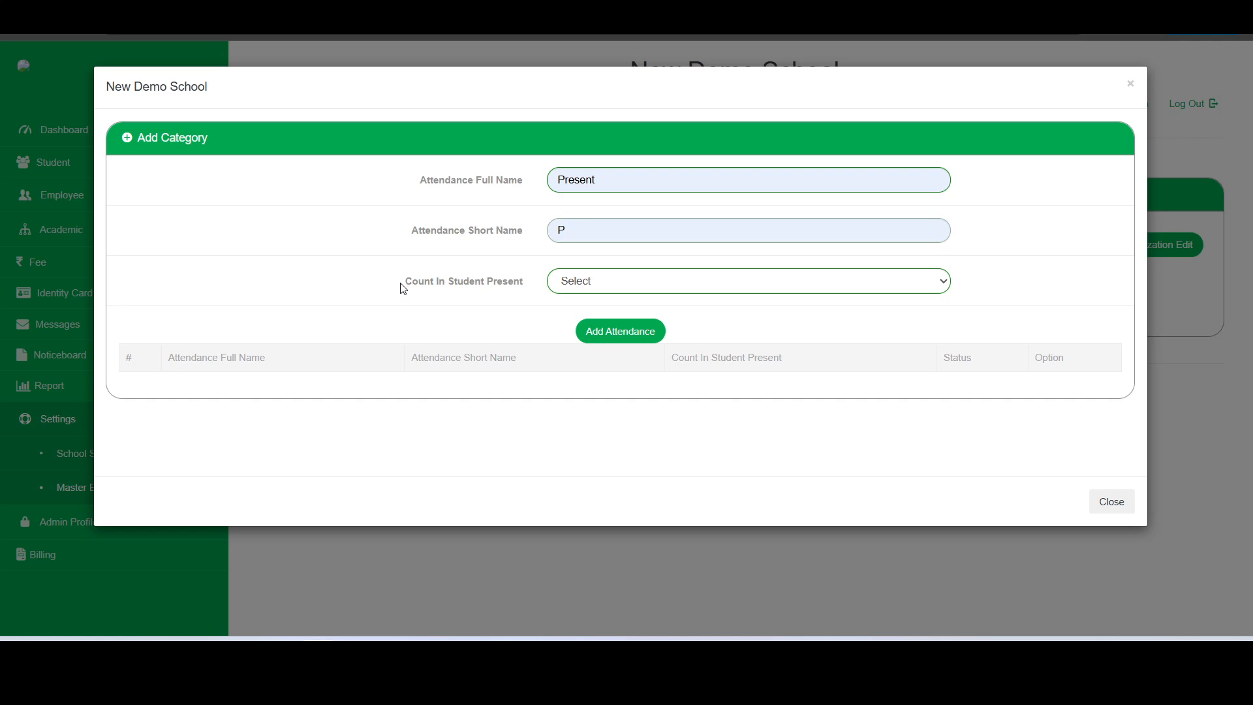
pyautogui.moveTo(403, 288); pyautogui.dragTo(523, 280)
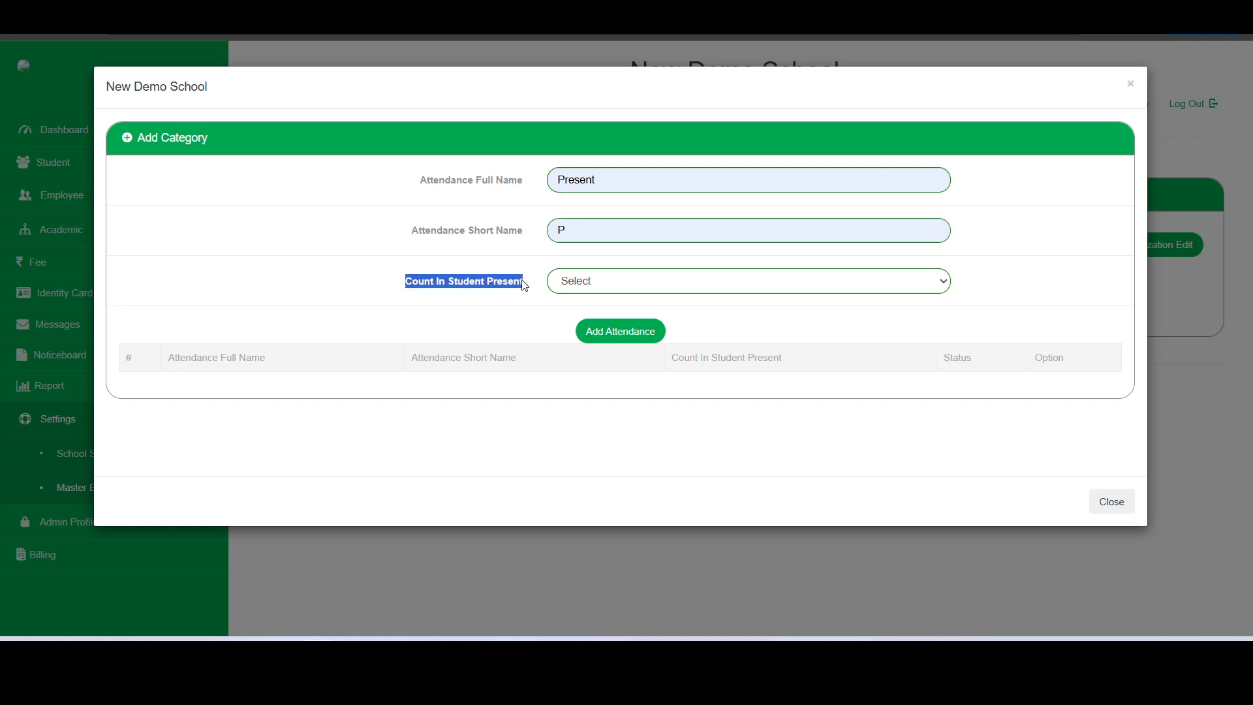
pyautogui.click(760, 281)
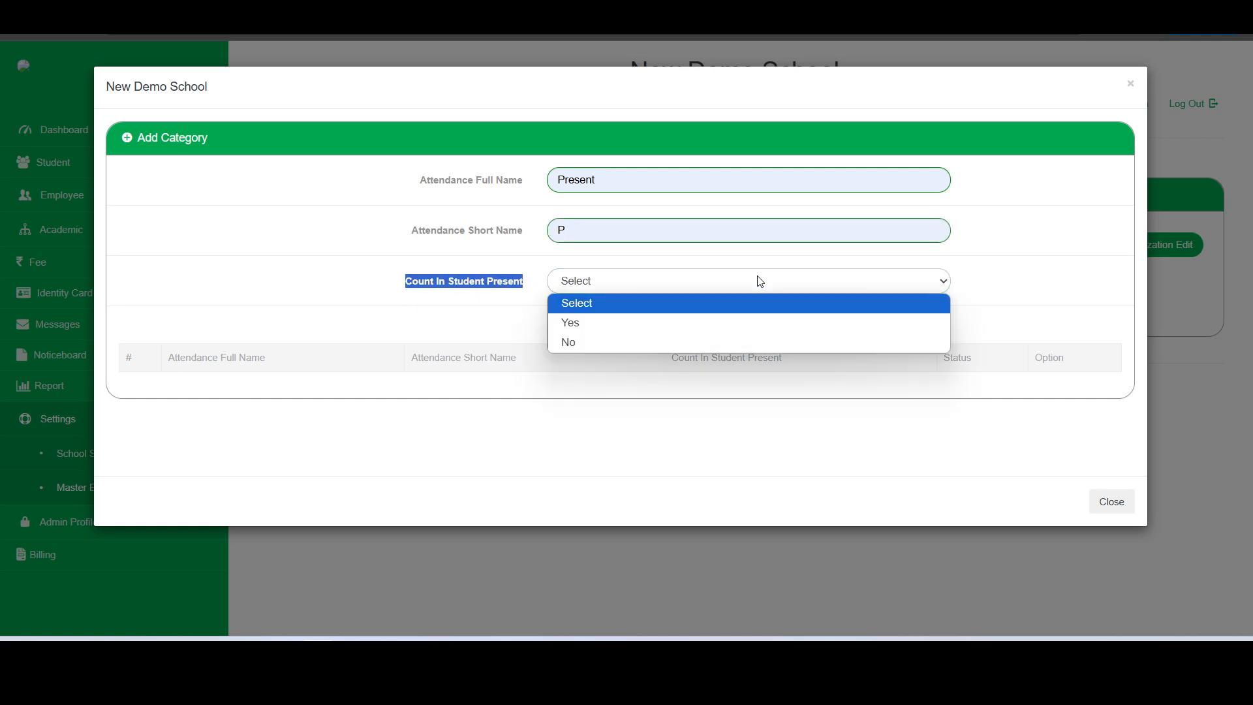
pyautogui.click(737, 322)
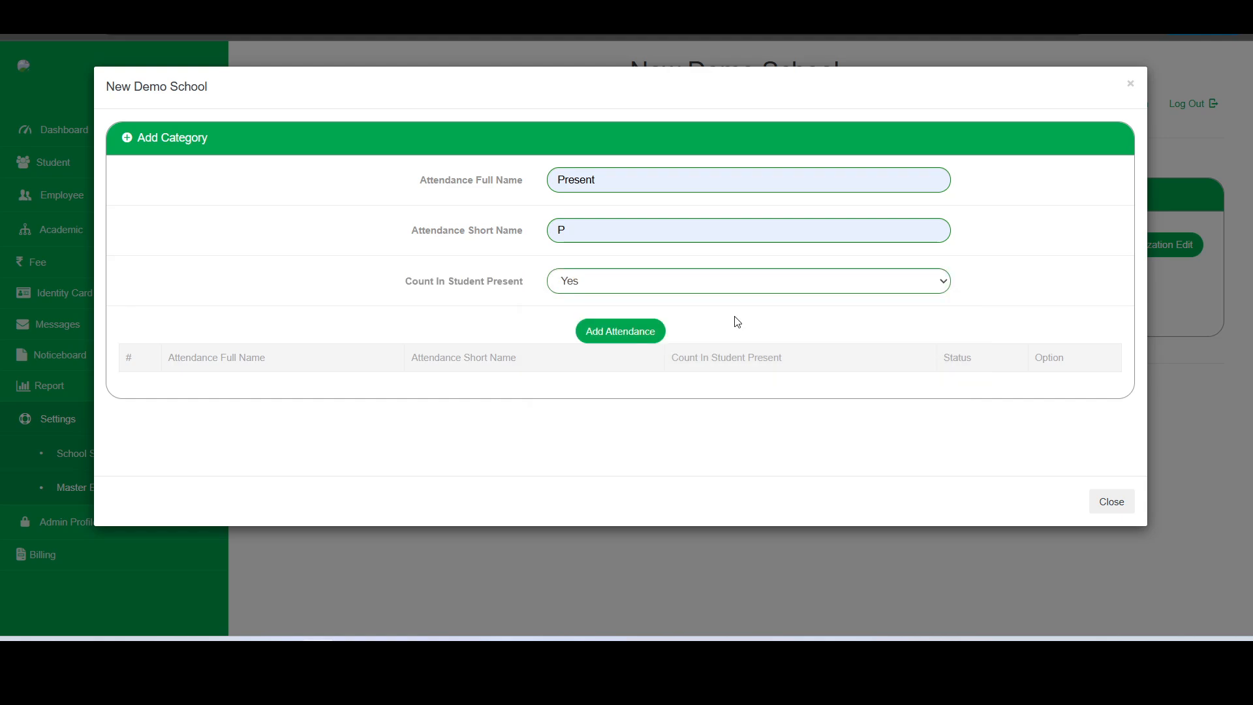
pyautogui.click(615, 330)
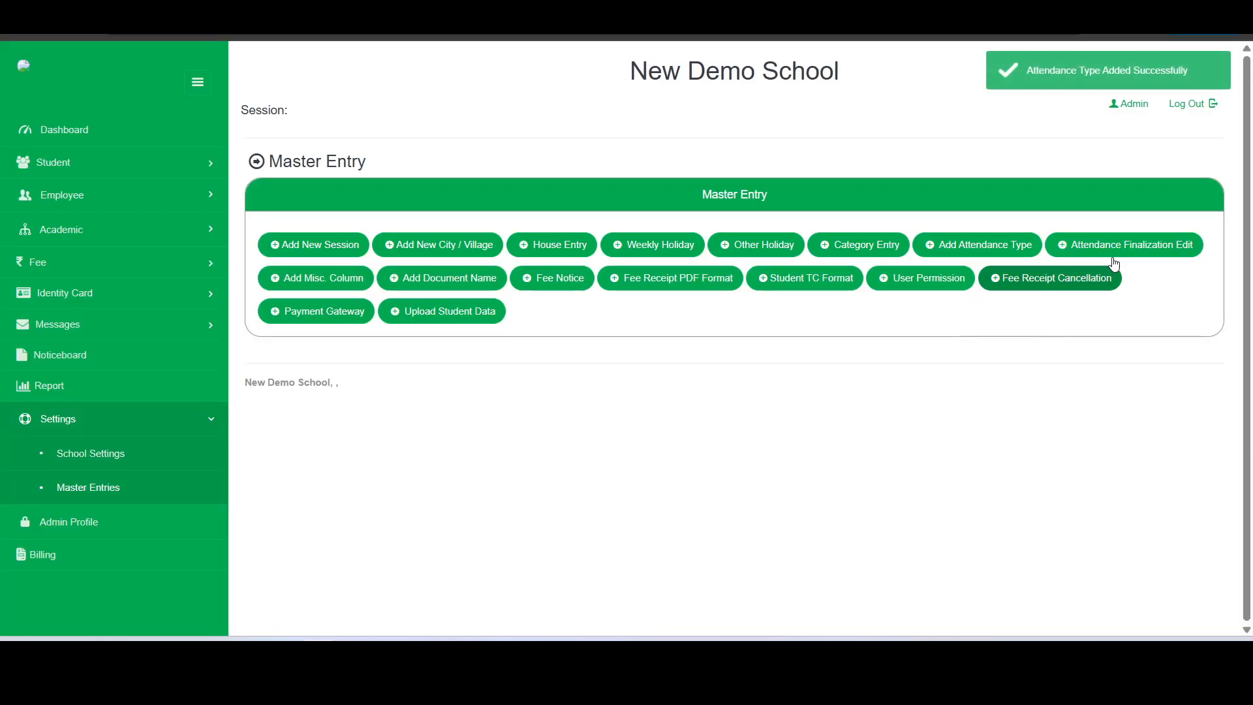
# Add attendance type Absent, short name A, with Count In Student Present set to No
pyautogui.click(980, 244)
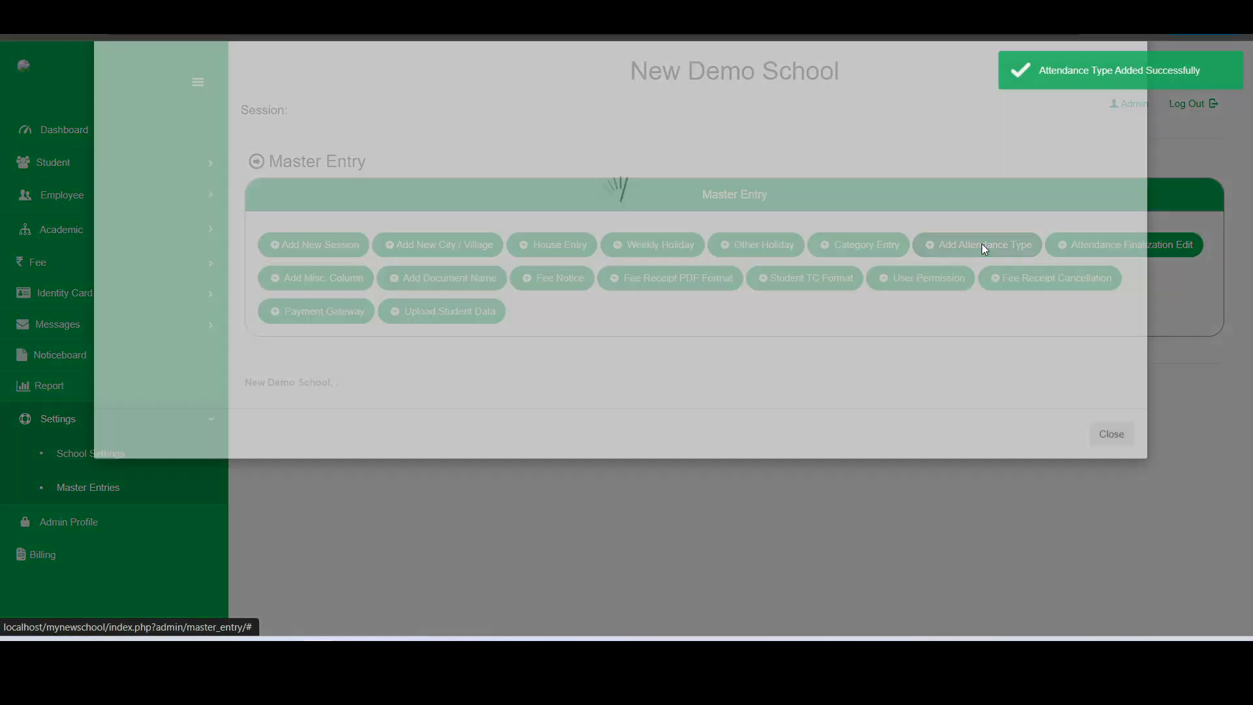
pyautogui.click(706, 186)
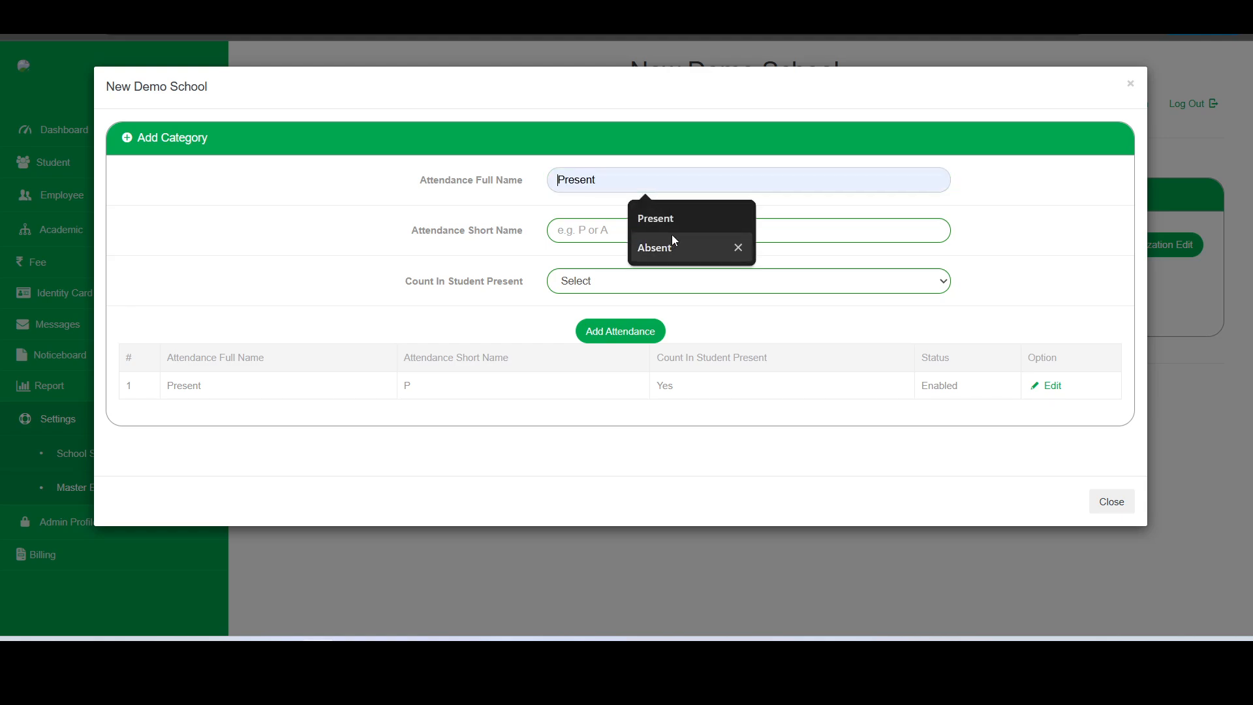
pyautogui.click(660, 248)
pyautogui.click(667, 234)
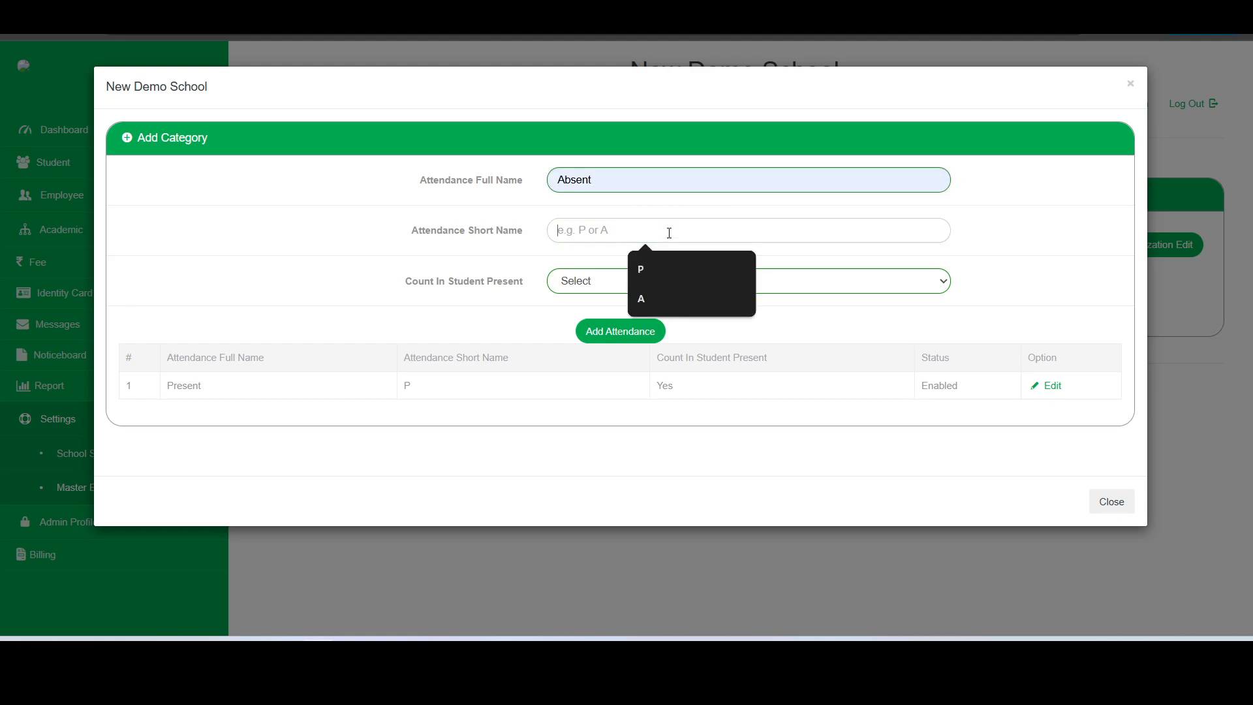
pyautogui.click(648, 289)
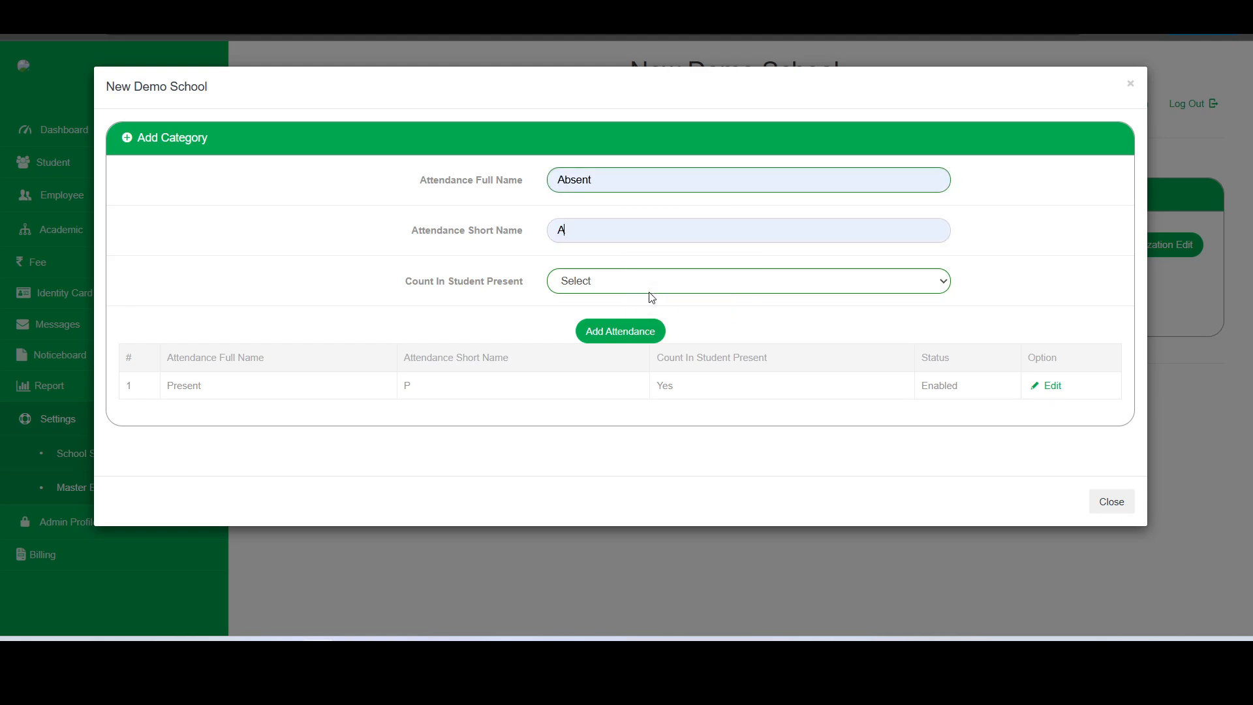
pyautogui.click(697, 283)
pyautogui.click(706, 340)
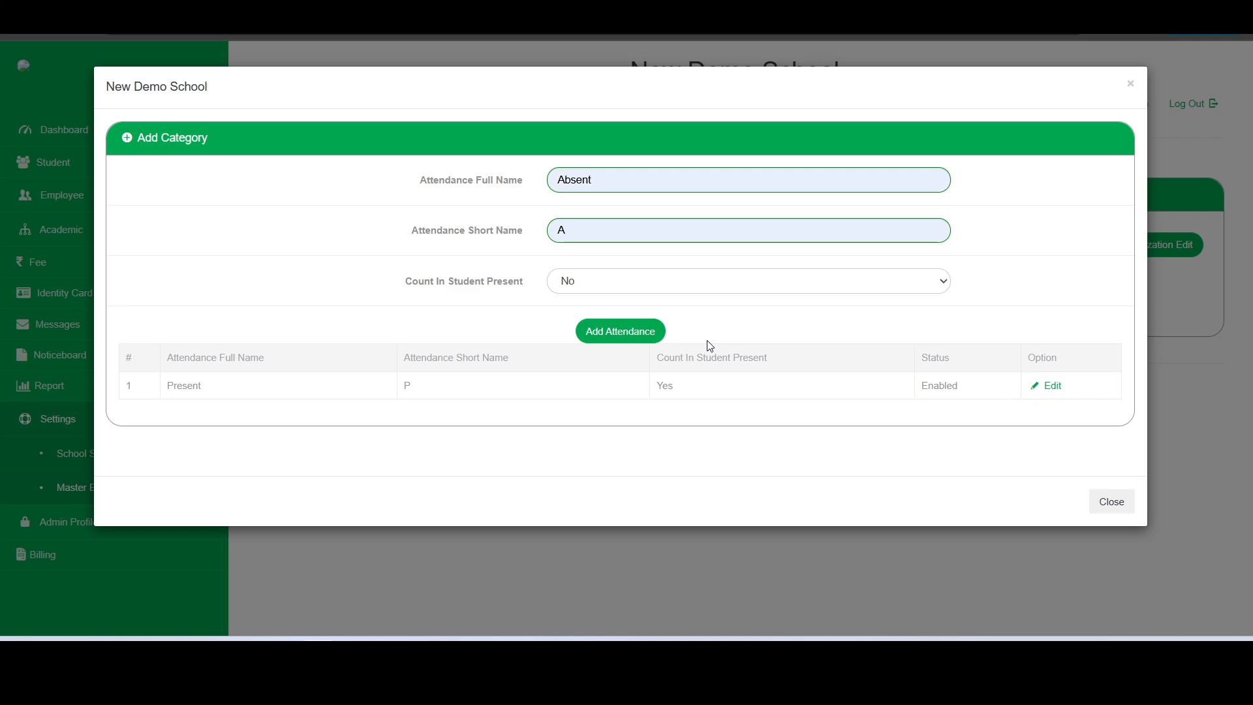
pyautogui.click(653, 332)
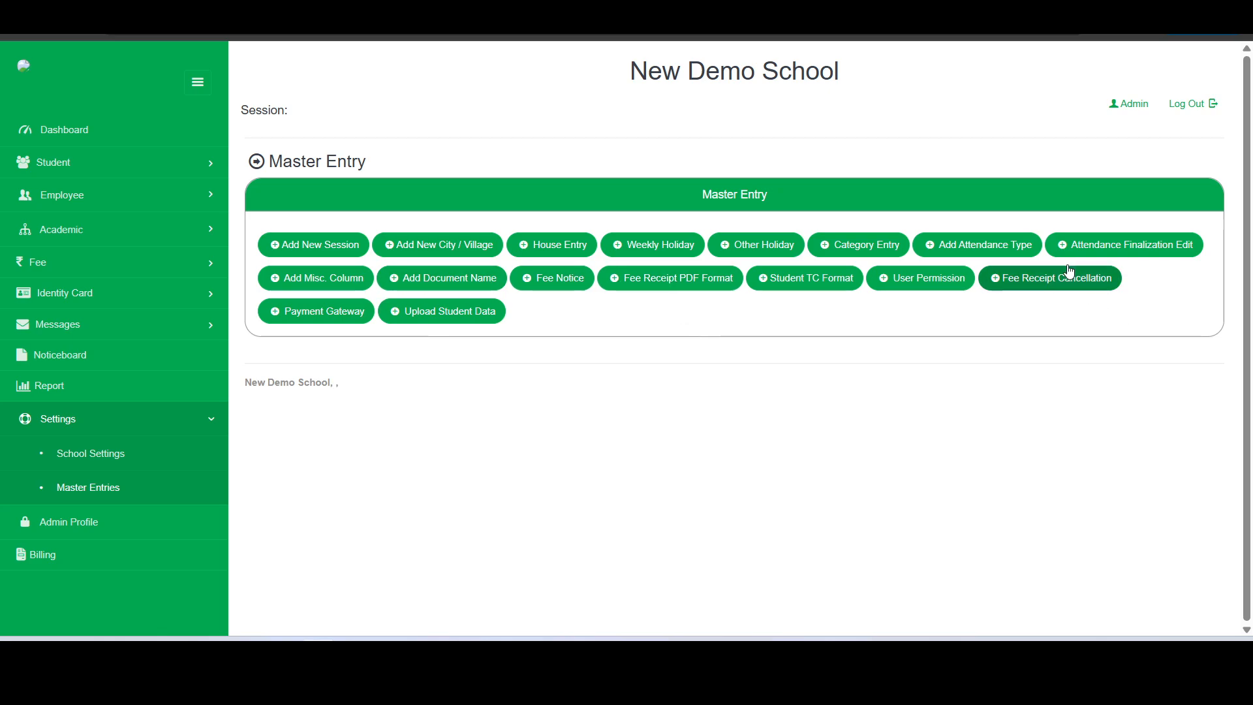
# In School Settings, replace the school name with My Smart Sr Sec School
pyautogui.click(84, 461)
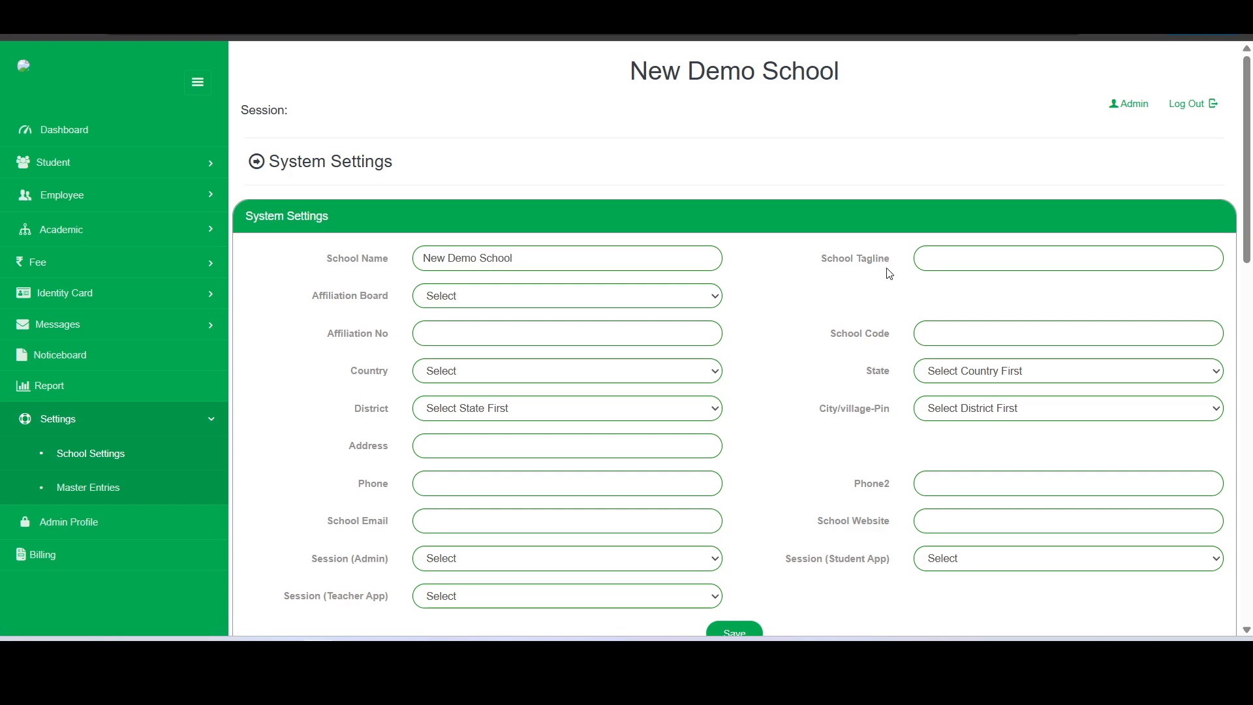
pyautogui.scroll(-1, 889, 273)
pyautogui.scroll(1, 889, 273)
pyautogui.scroll(-2, 889, 273)
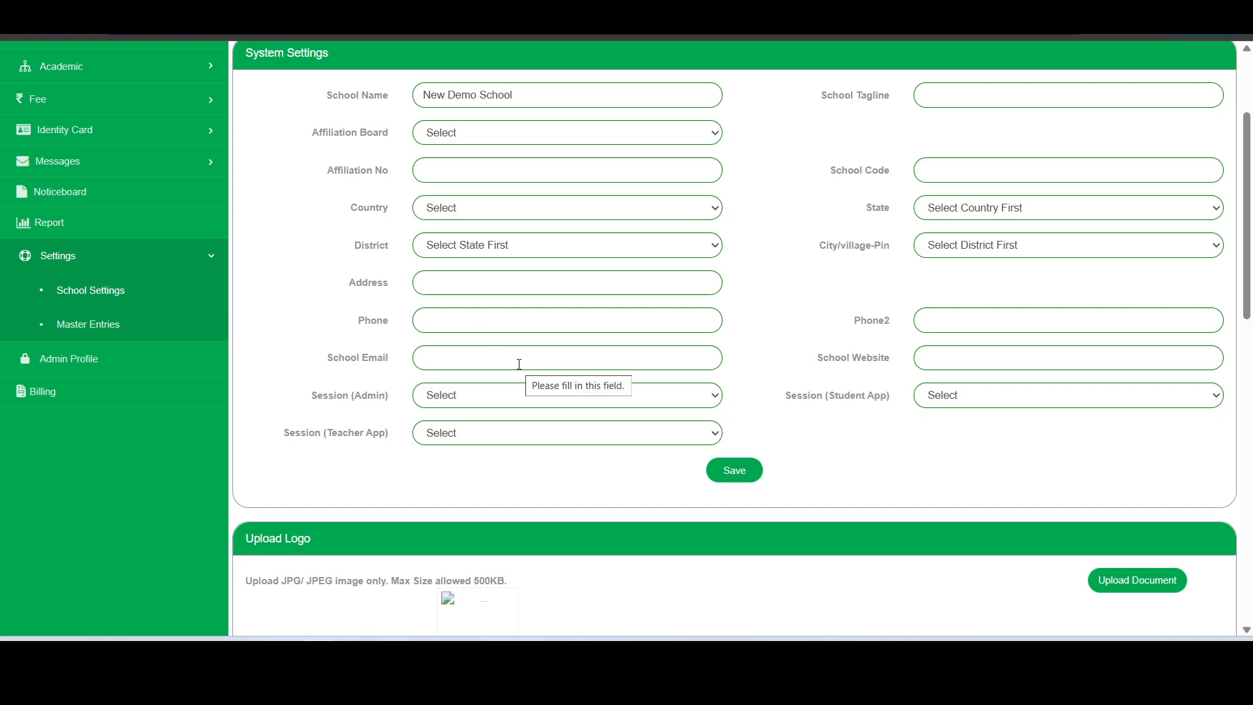
pyautogui.scroll(1, 589, 311)
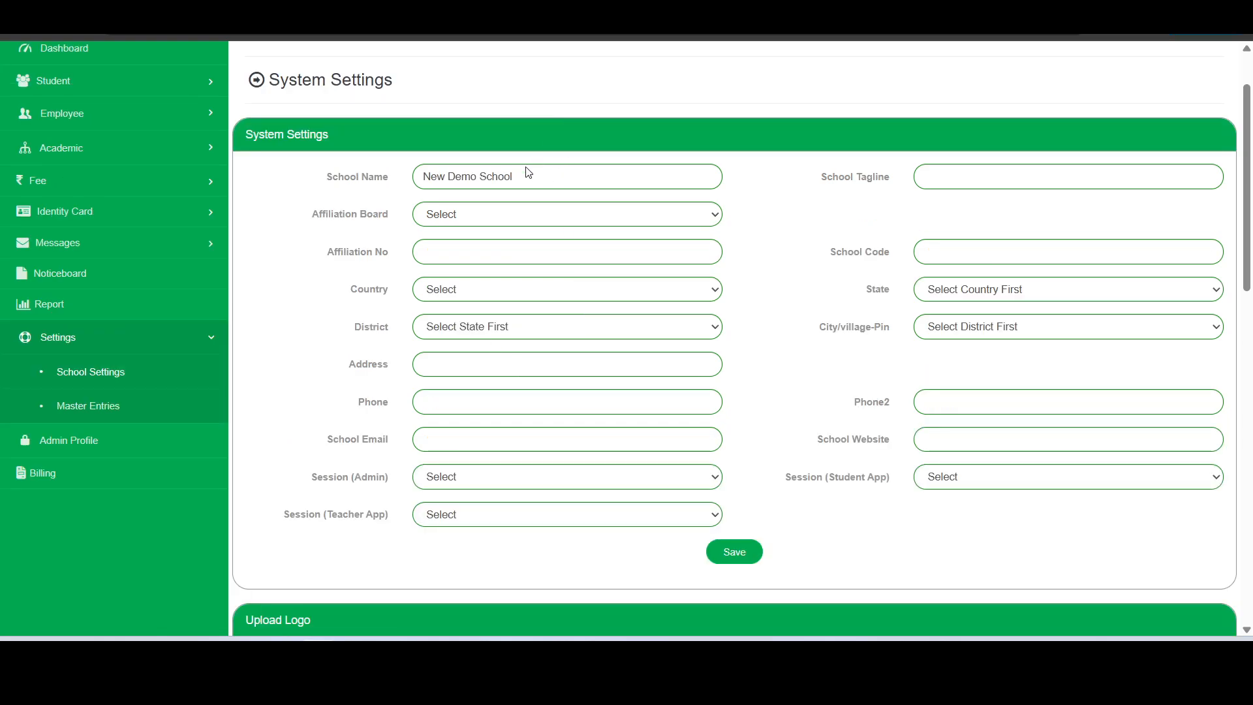
pyautogui.moveTo(528, 175); pyautogui.dragTo(415, 180)
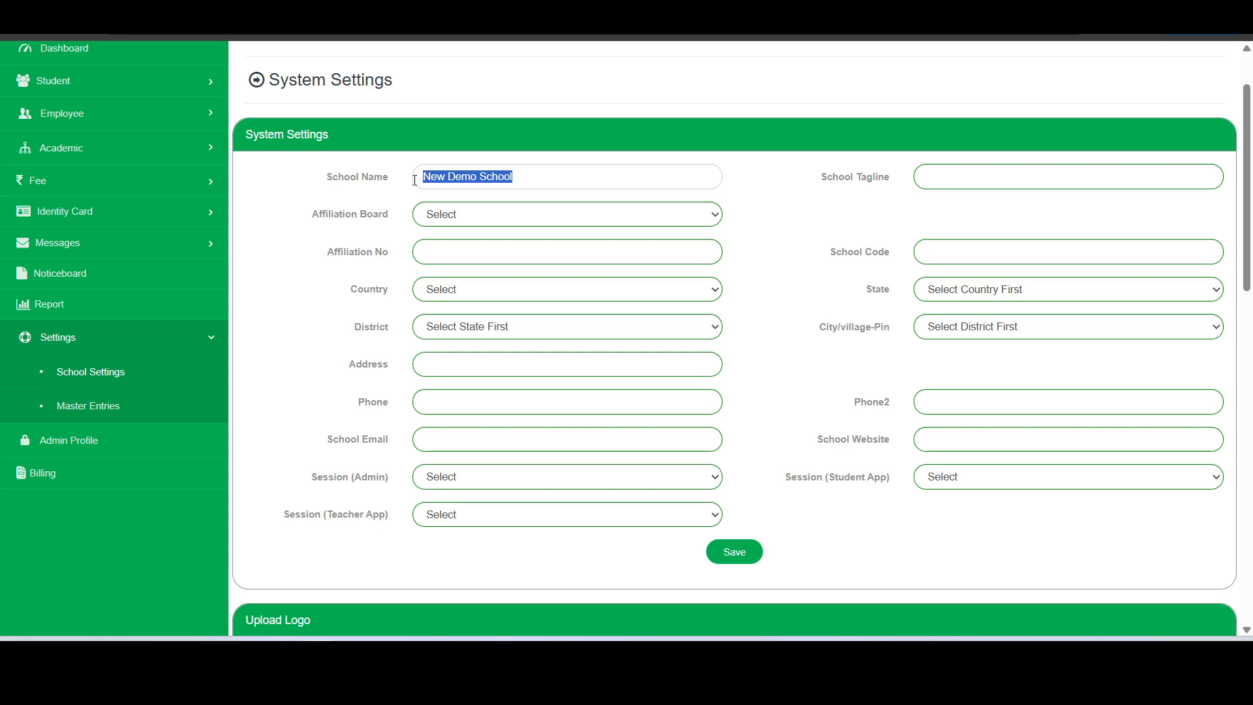
pyautogui.click(549, 183)
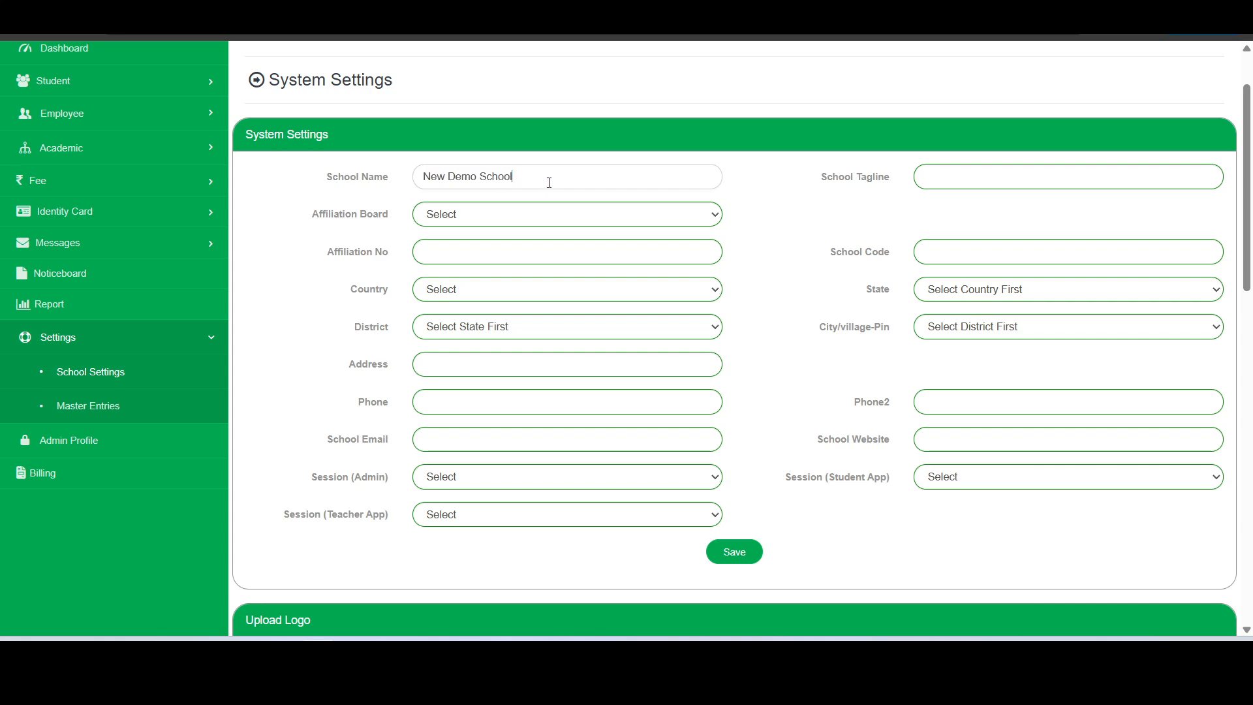
pyautogui.moveTo(549, 183); pyautogui.dragTo(406, 177)
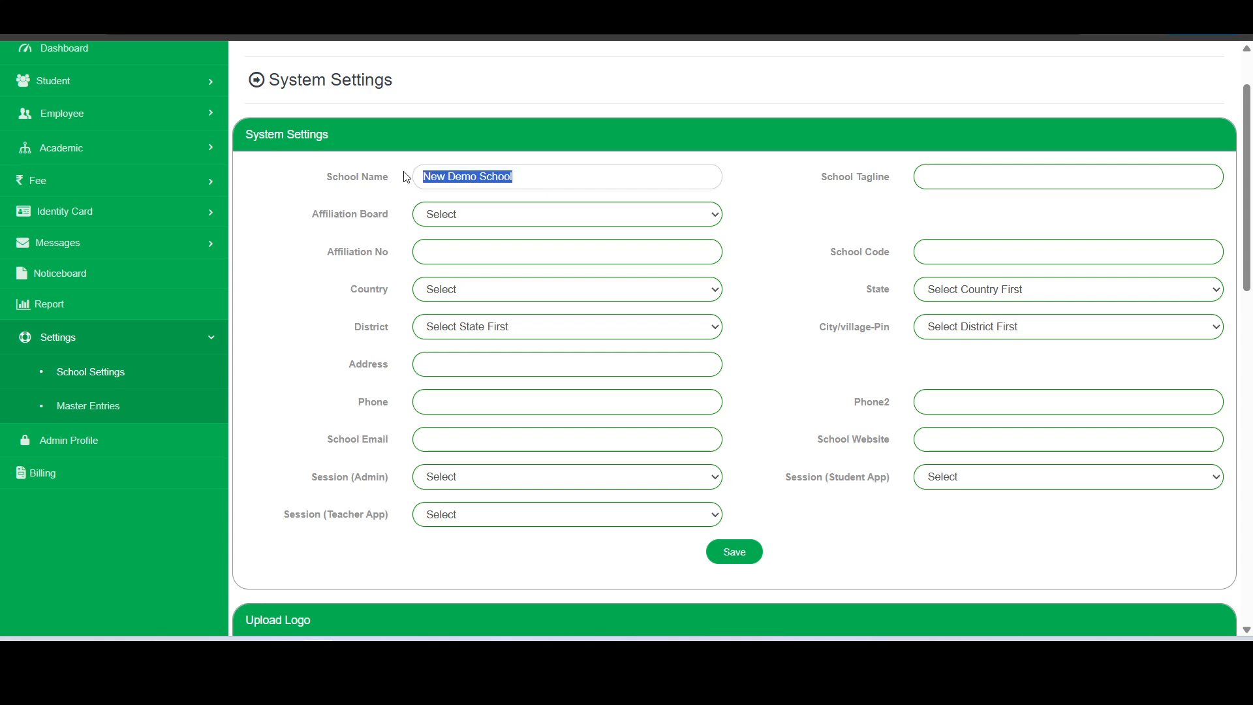
pyautogui.write('My')
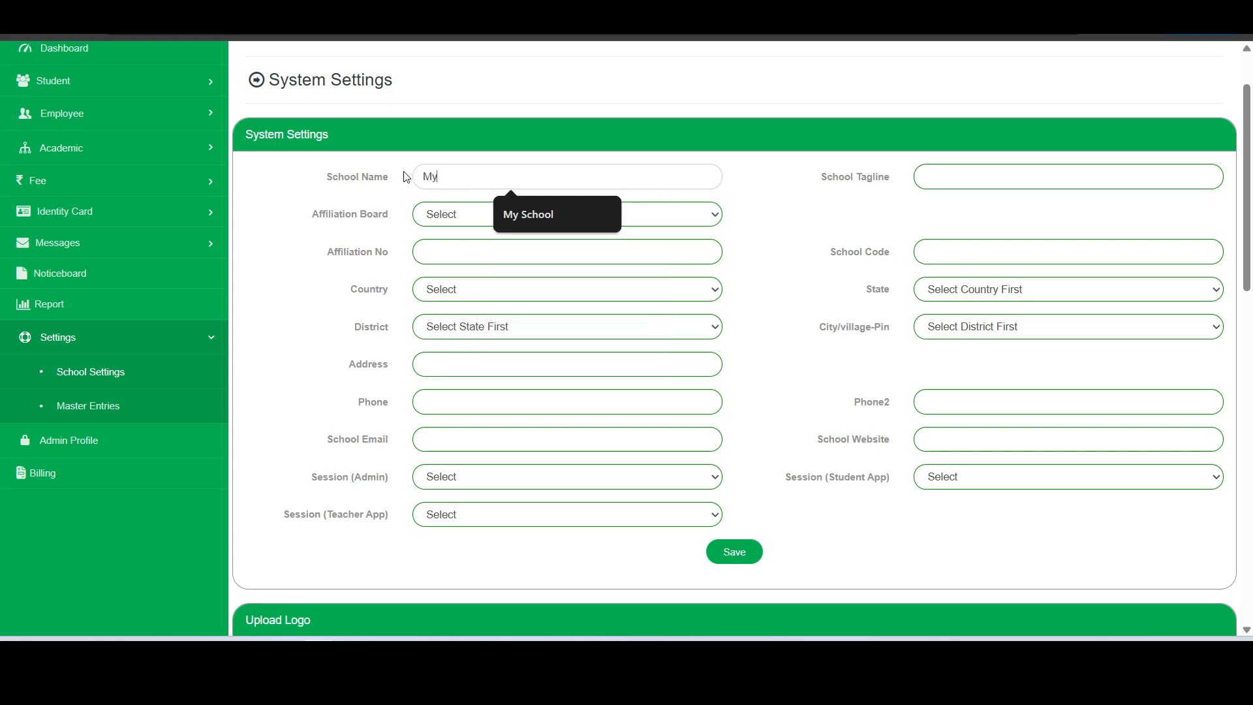
pyautogui.write(' Smart')
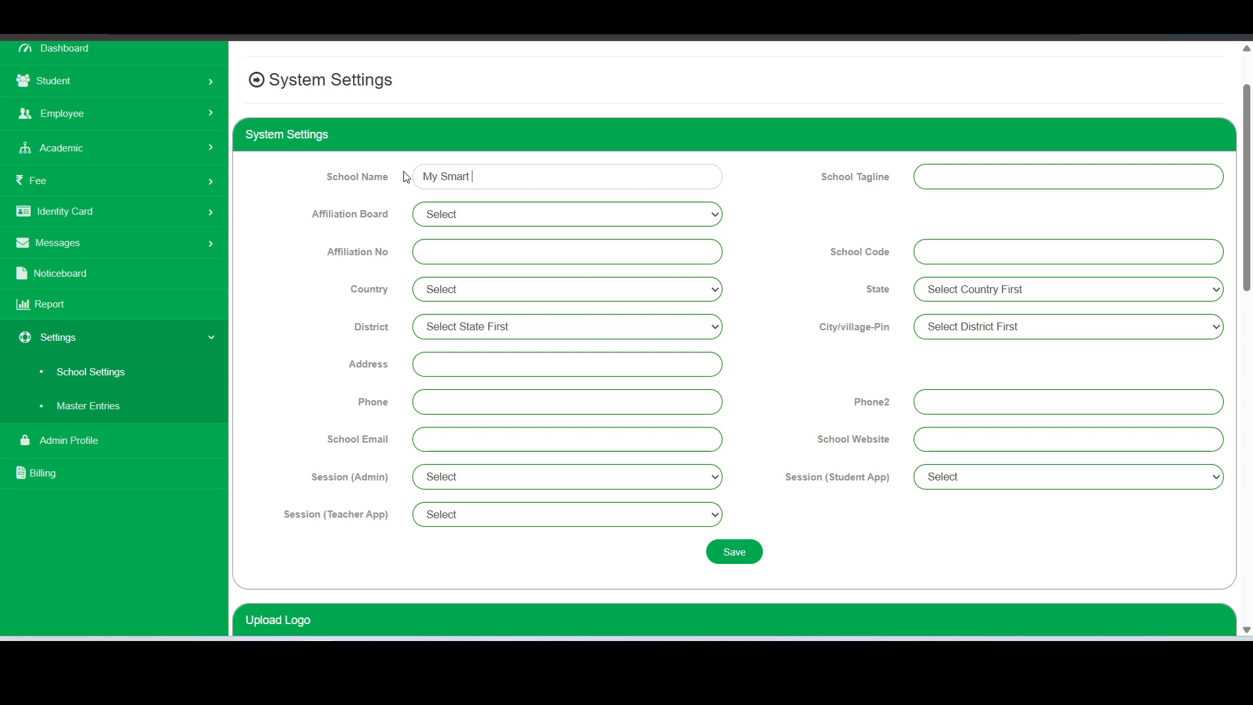
pyautogui.write(' Sr Sec School')
# Enter the school tagline Igniting Minds
pyautogui.click(956, 175)
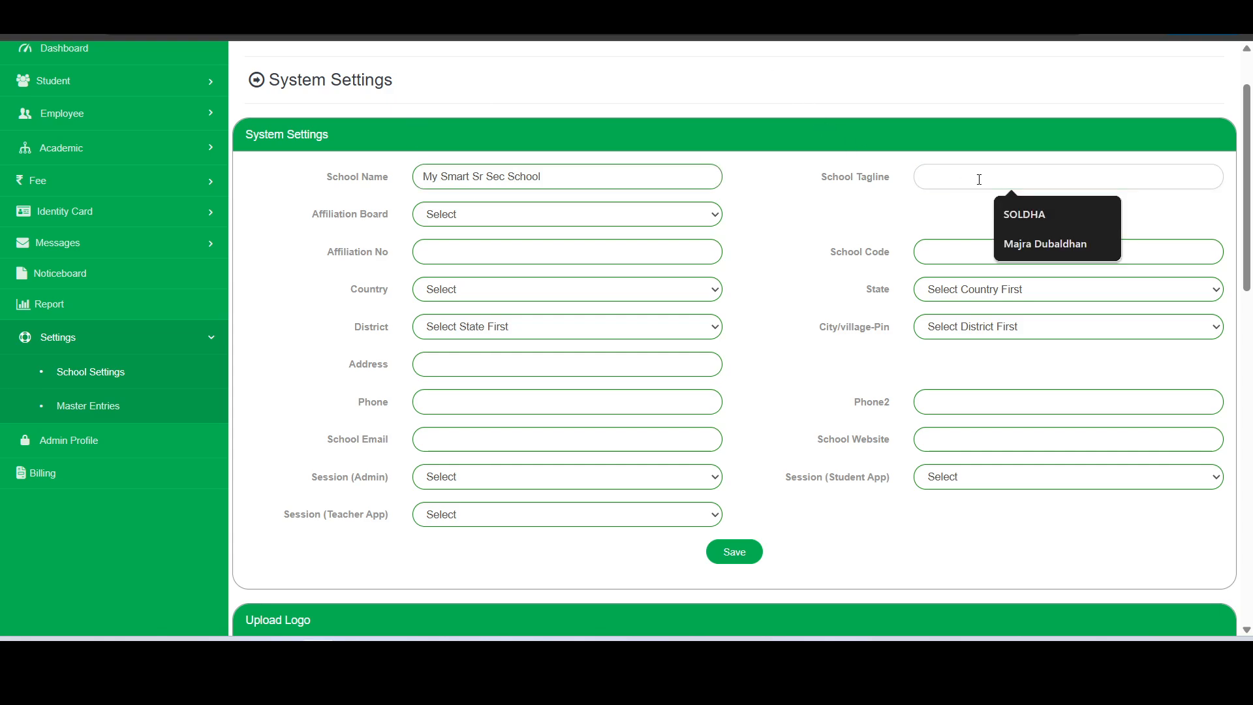
pyautogui.write('Ig')
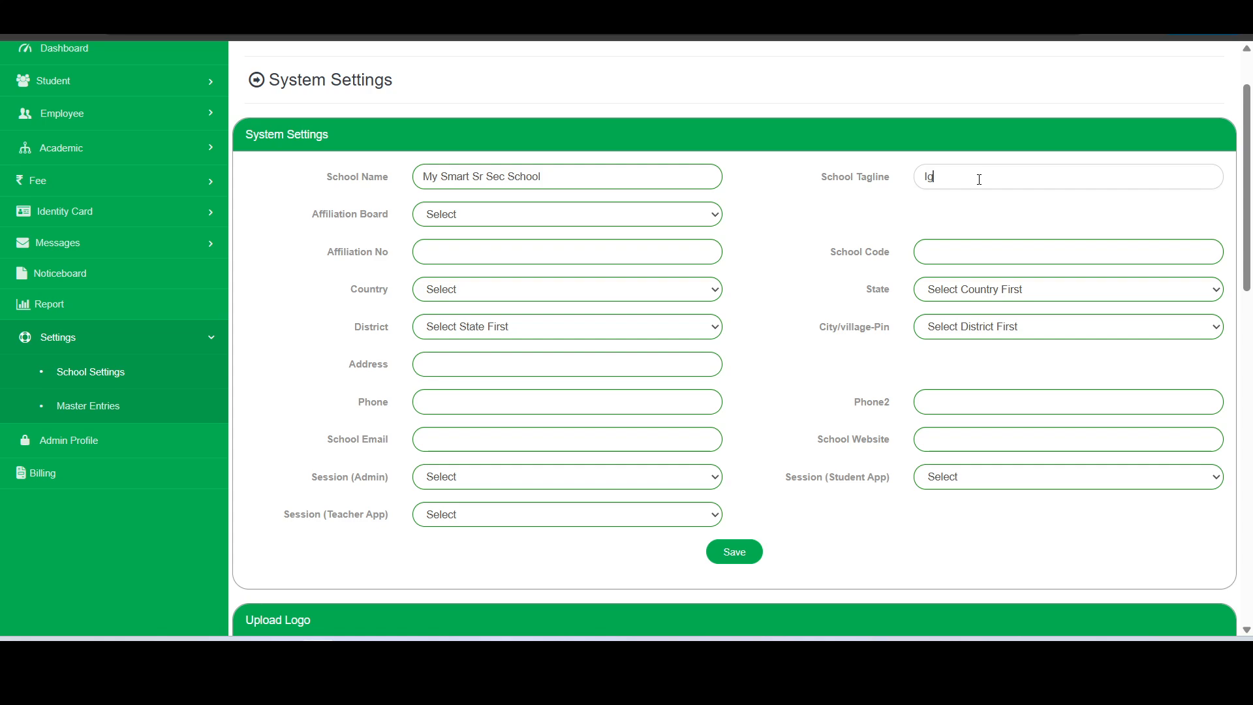
pyautogui.write('niting Minds')
pyautogui.click(662, 214)
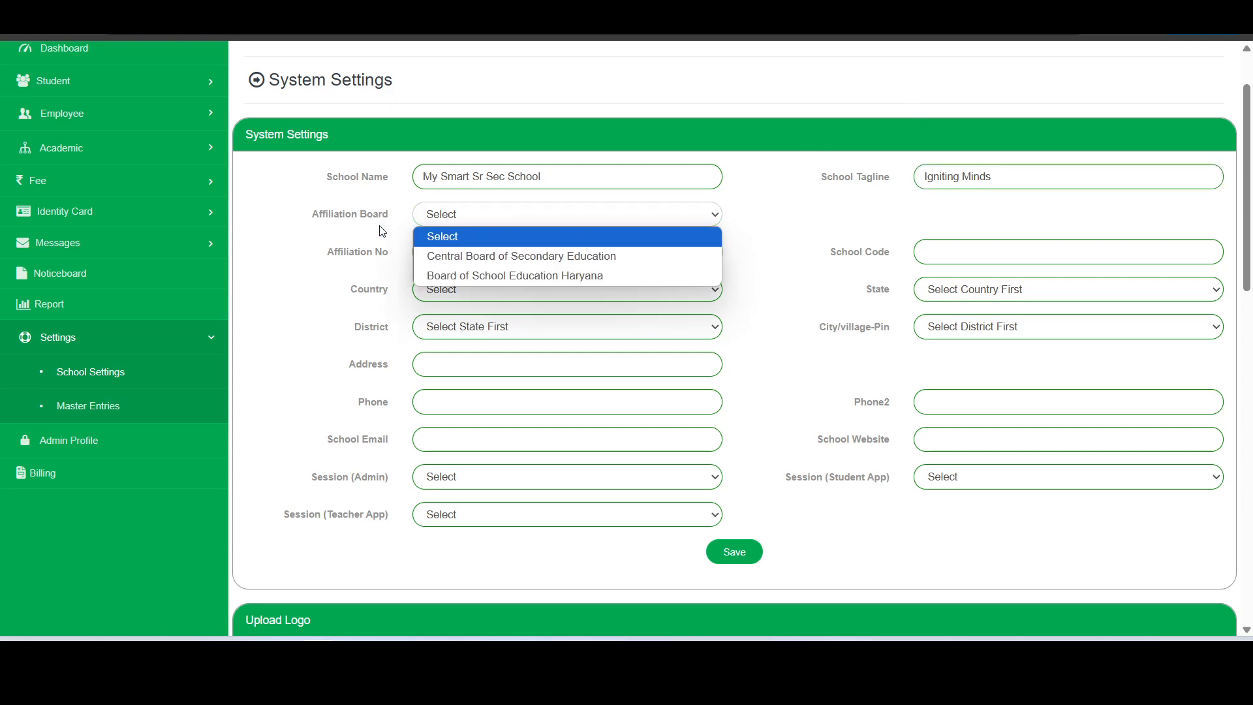
# Choose CBSE as the affiliation board and set the admin session to 2025-2026
pyautogui.click(535, 257)
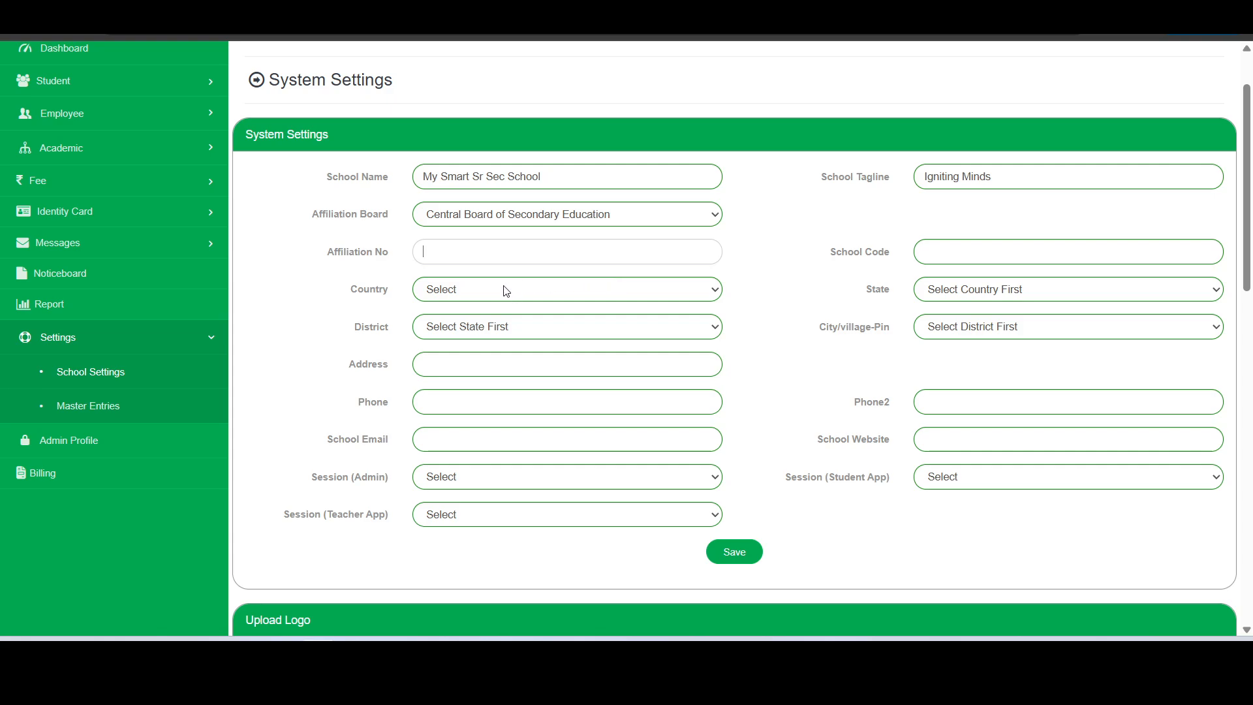
pyautogui.click(561, 478)
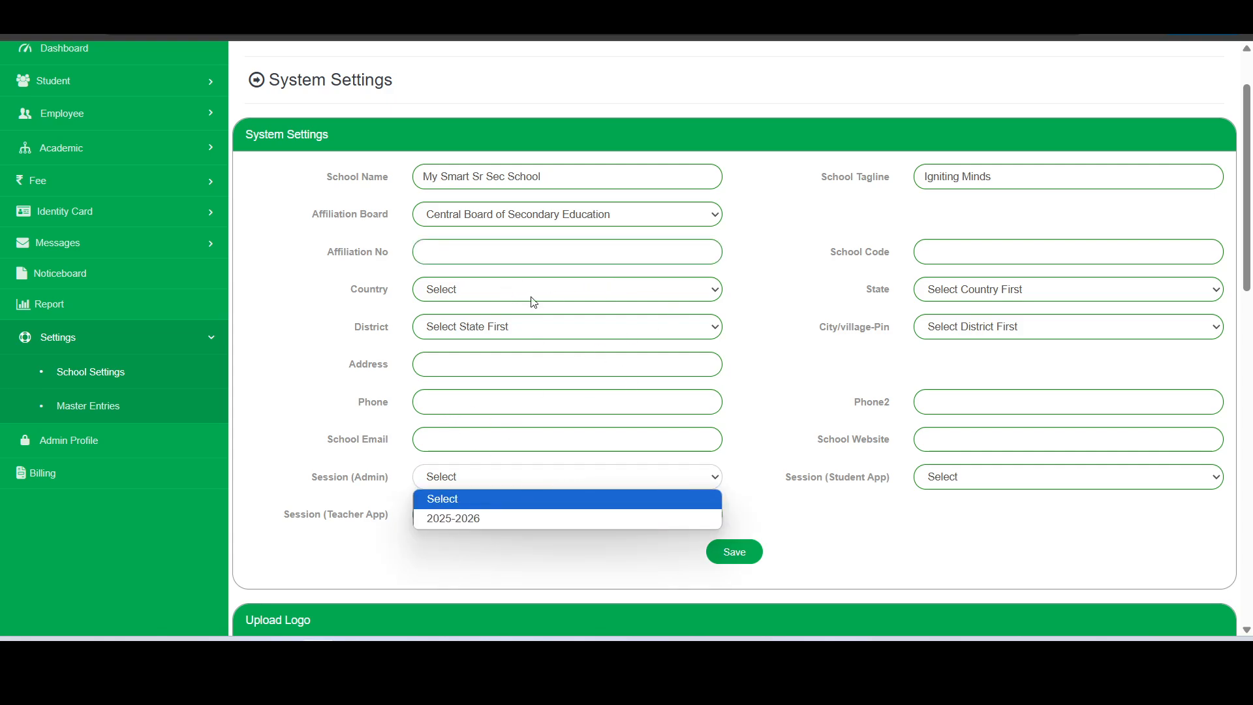
pyautogui.click(859, 268)
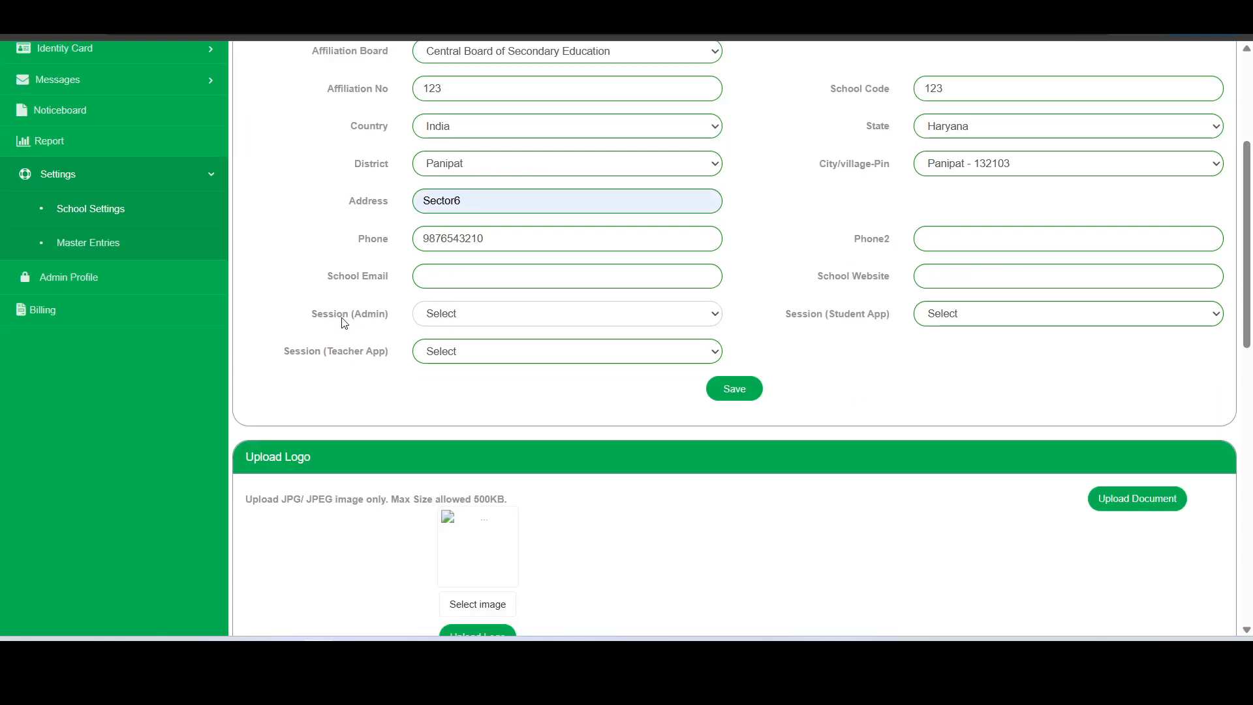
pyautogui.click(469, 323)
pyautogui.click(394, 316)
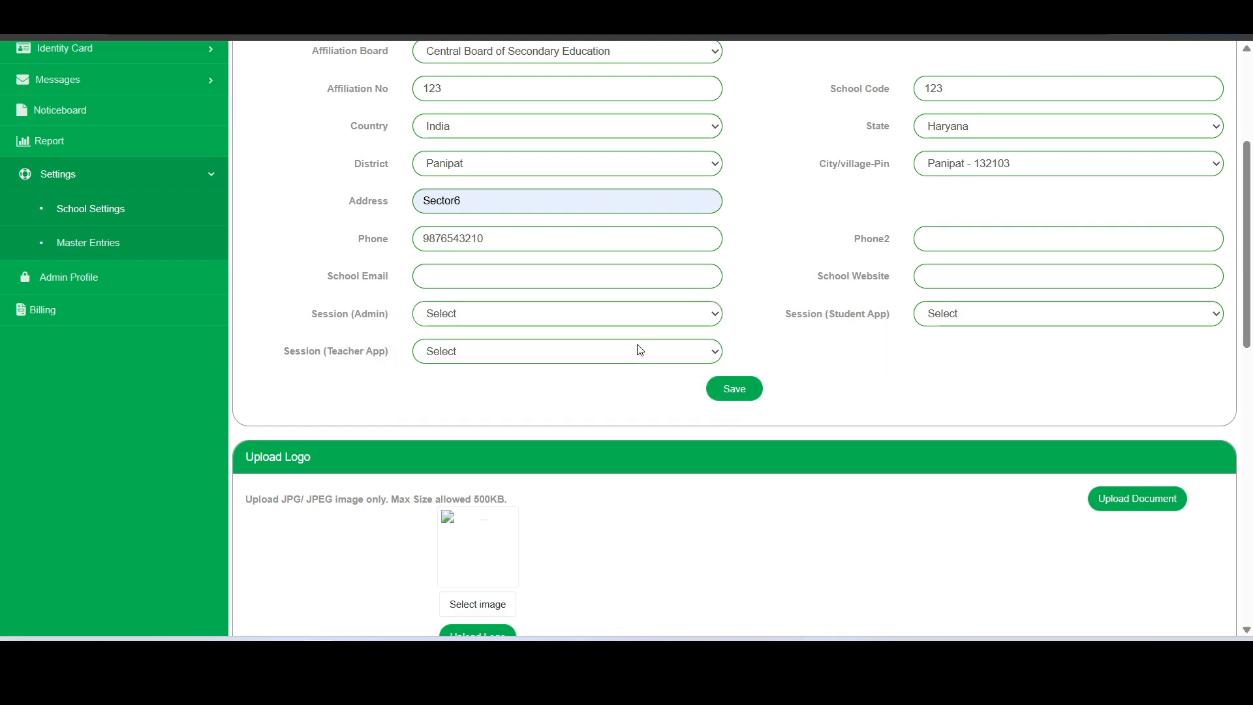
pyautogui.click(950, 317)
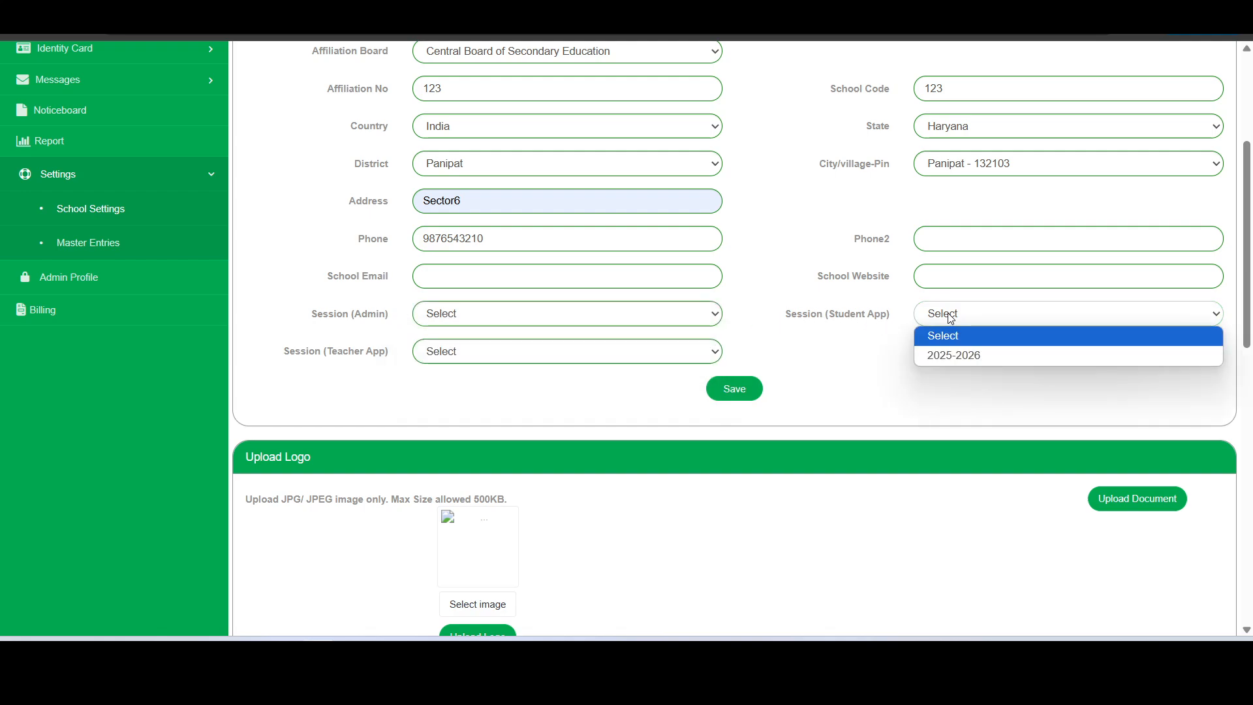
pyautogui.click(848, 347)
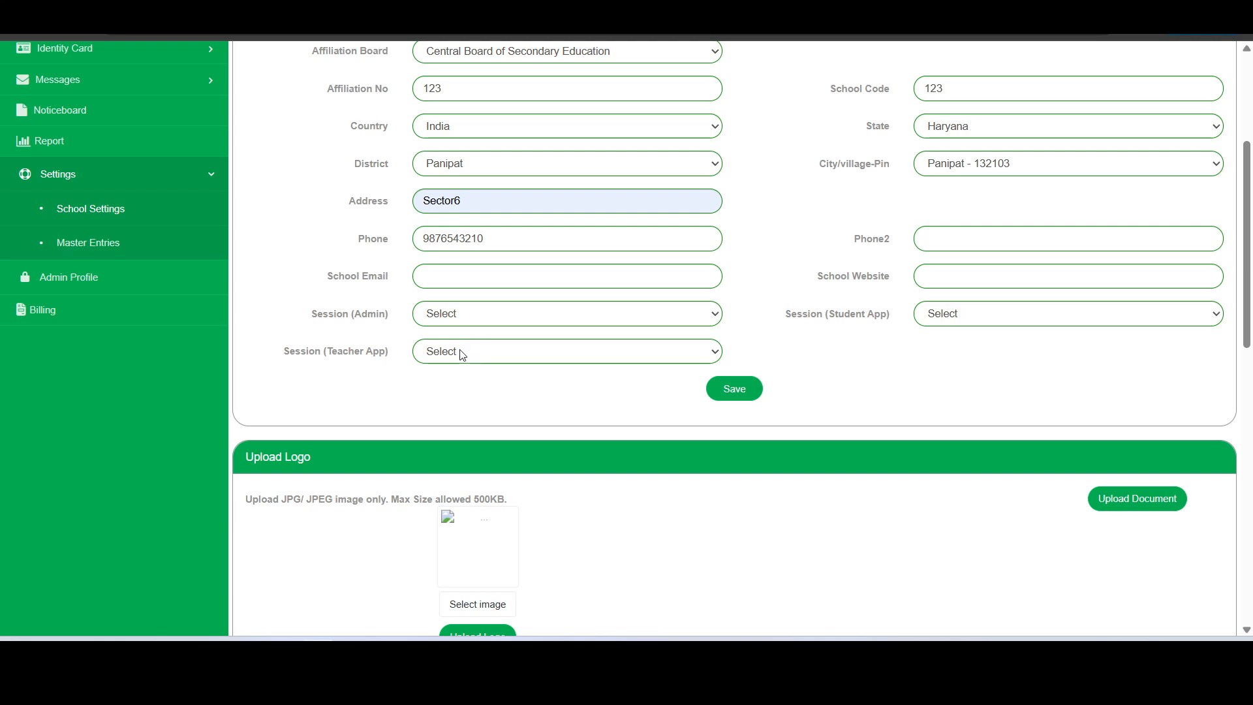
pyautogui.click(462, 355)
pyautogui.click(463, 355)
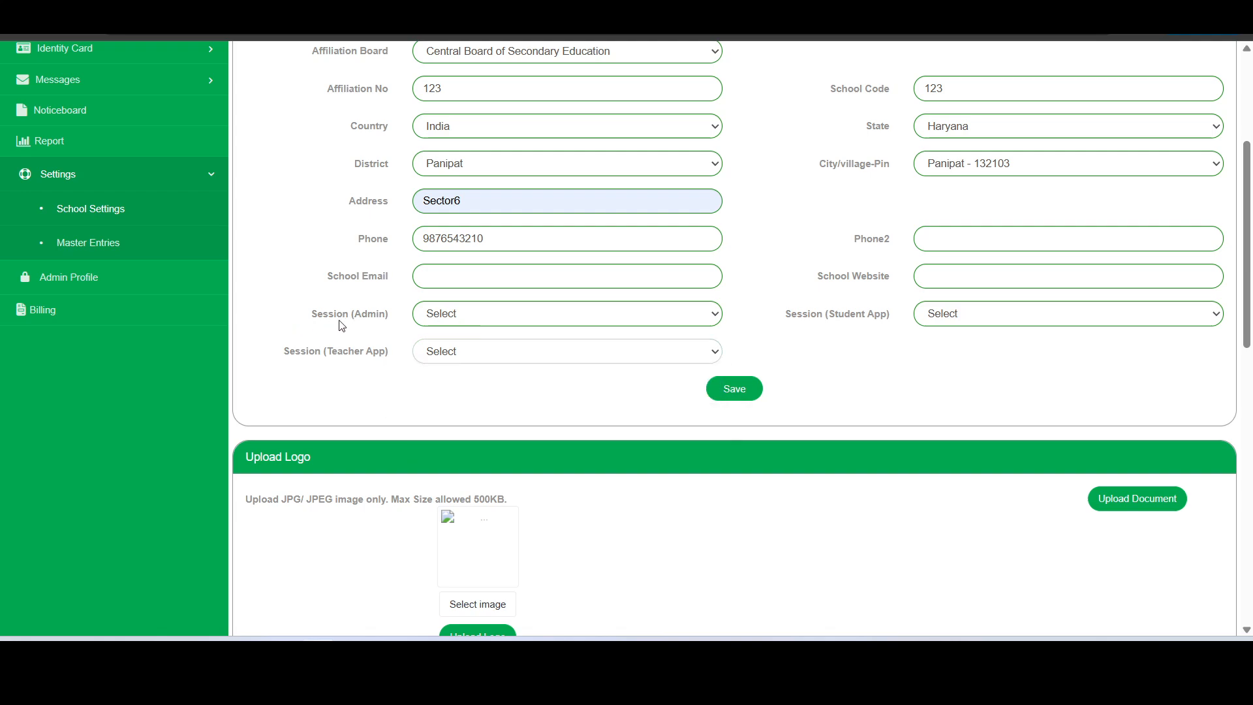
pyautogui.click(450, 318)
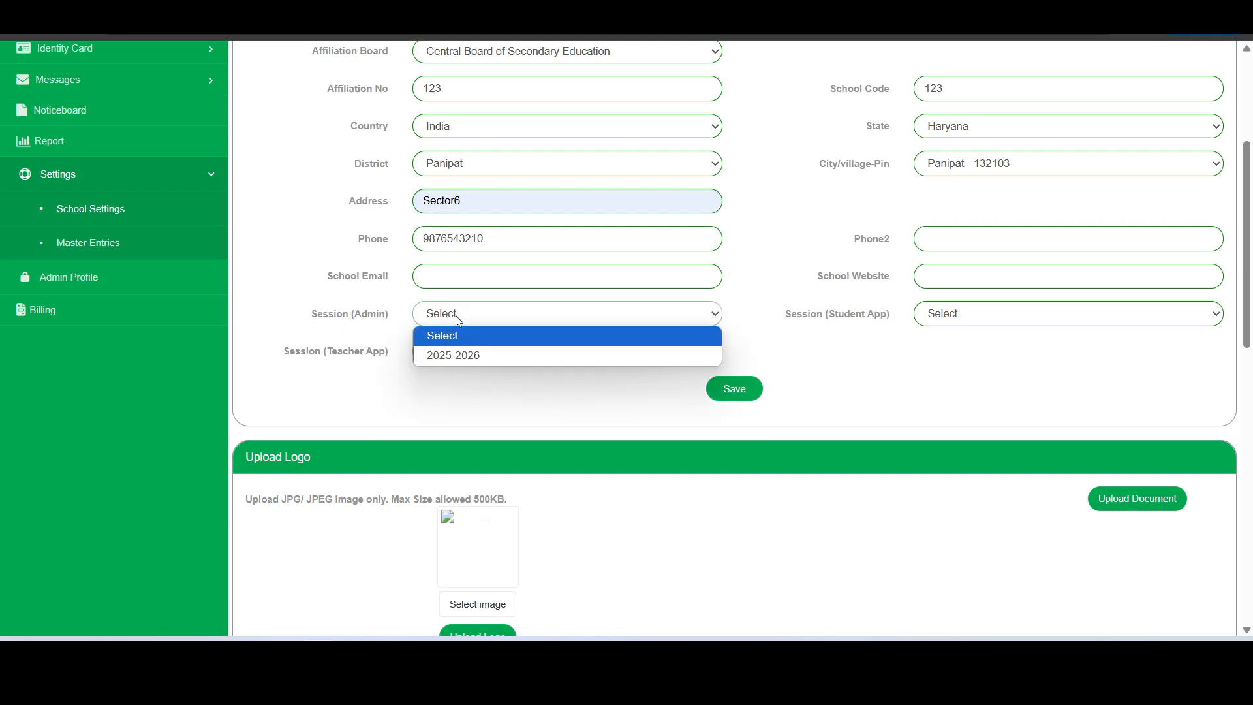
pyautogui.click(462, 355)
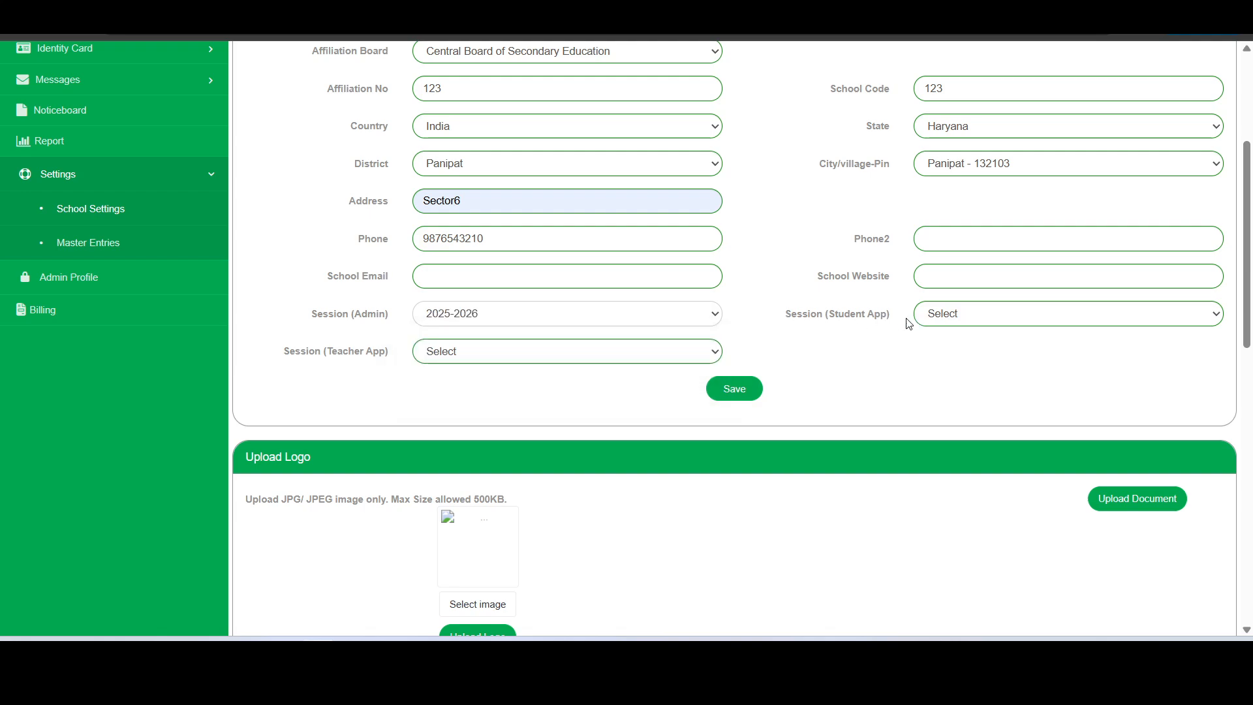
# Set the teacher app session to 2025-2026, fill in the school e-mail, and save the settings
pyautogui.click(972, 317)
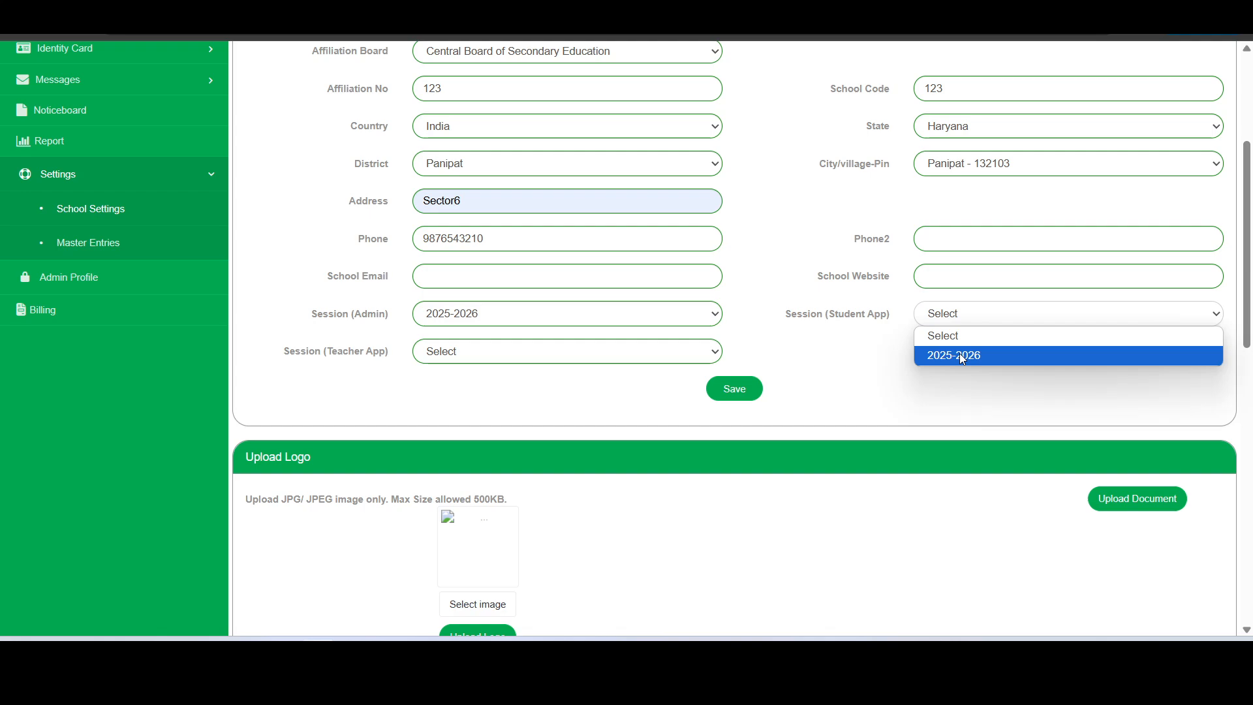
pyautogui.click(956, 339)
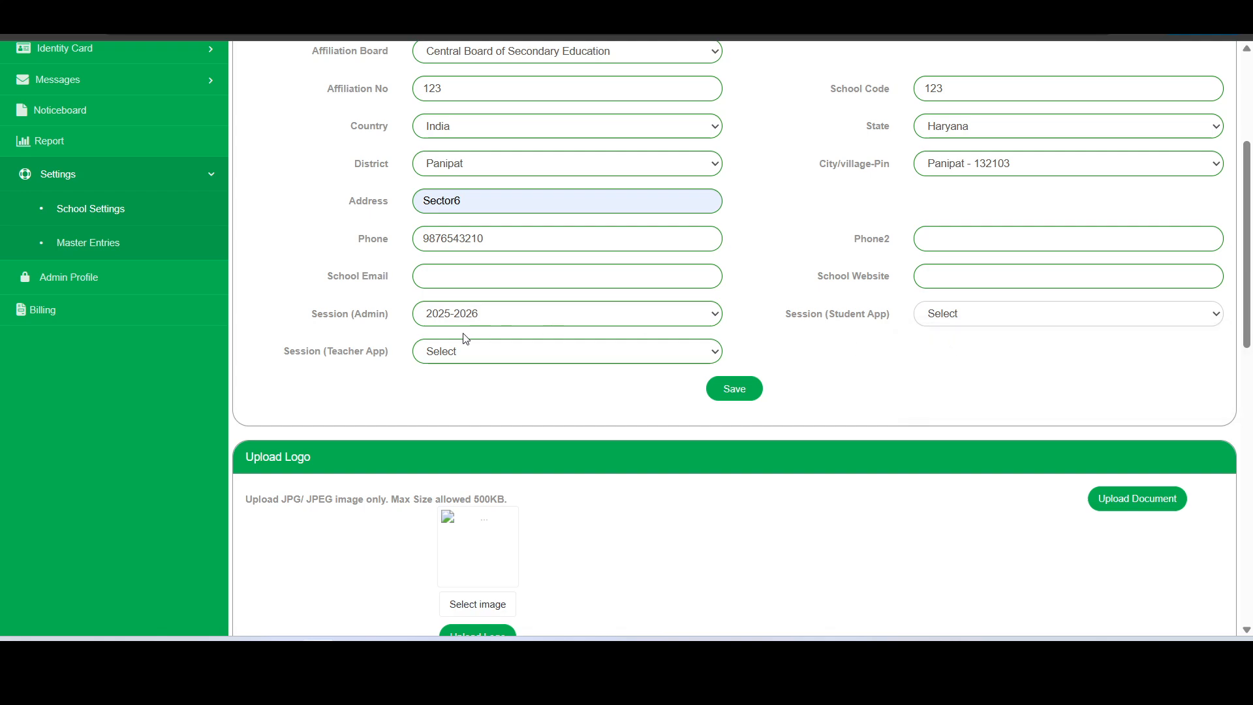
pyautogui.click(558, 358)
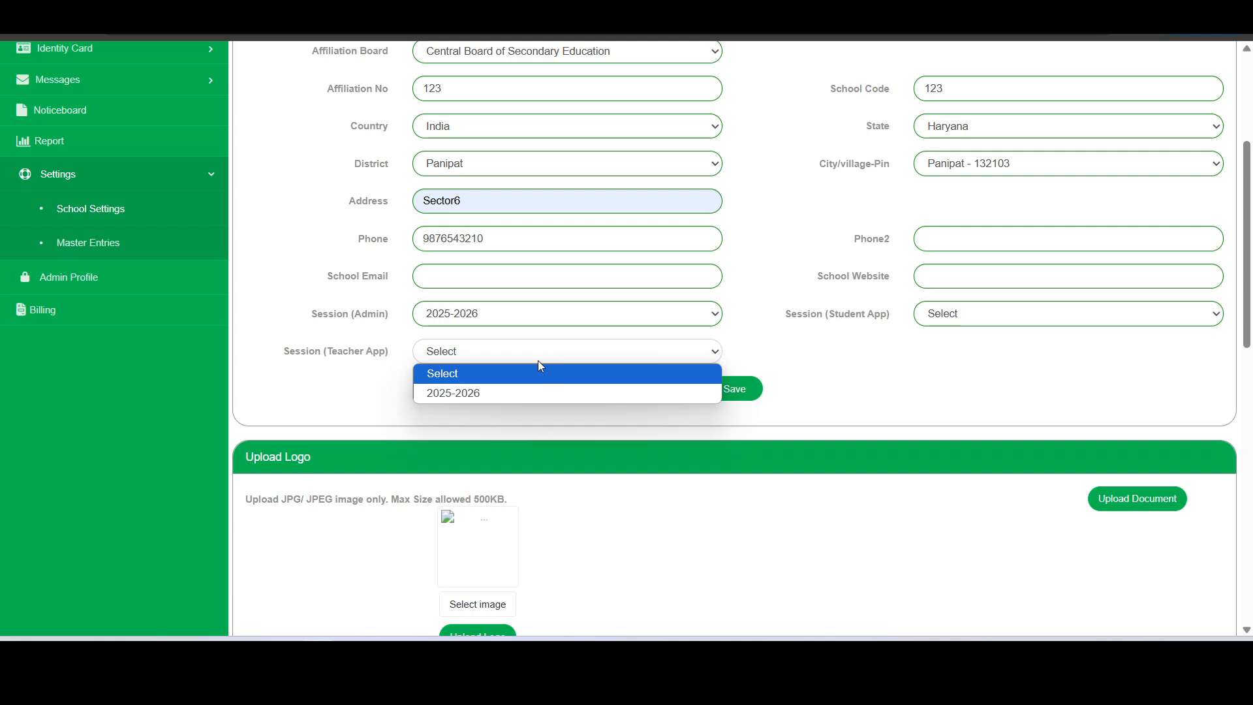
pyautogui.click(474, 396)
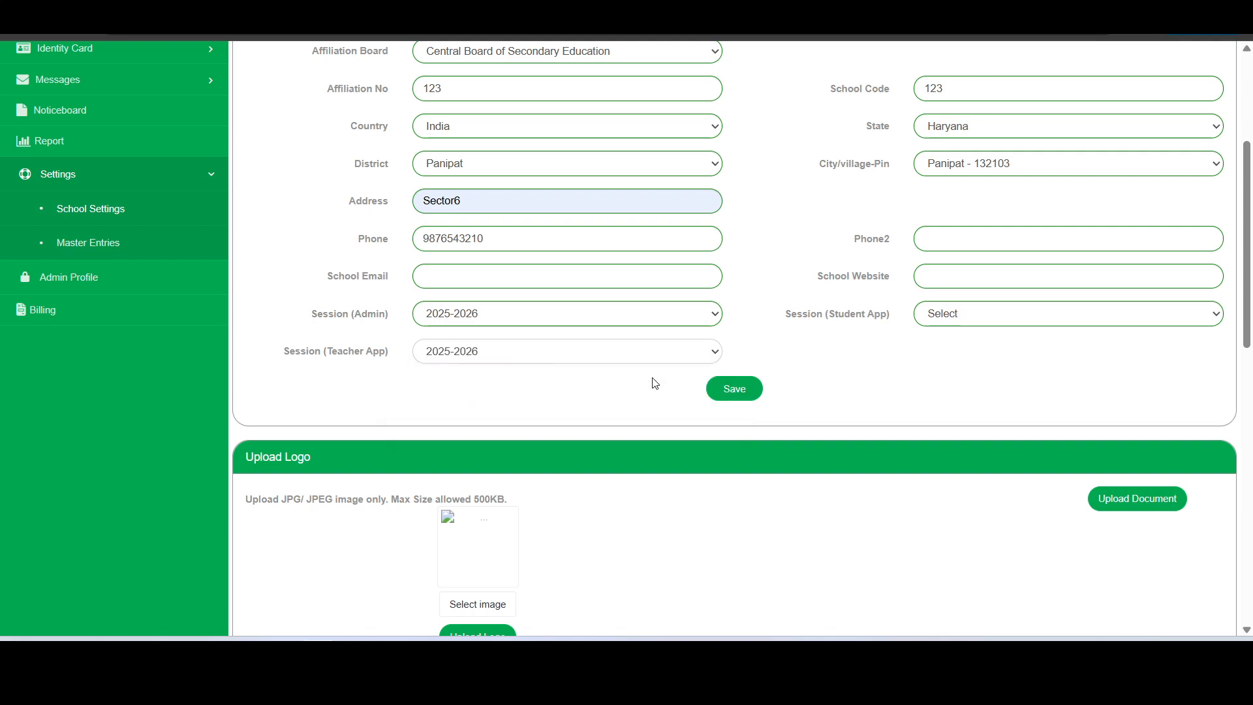
pyautogui.click(735, 391)
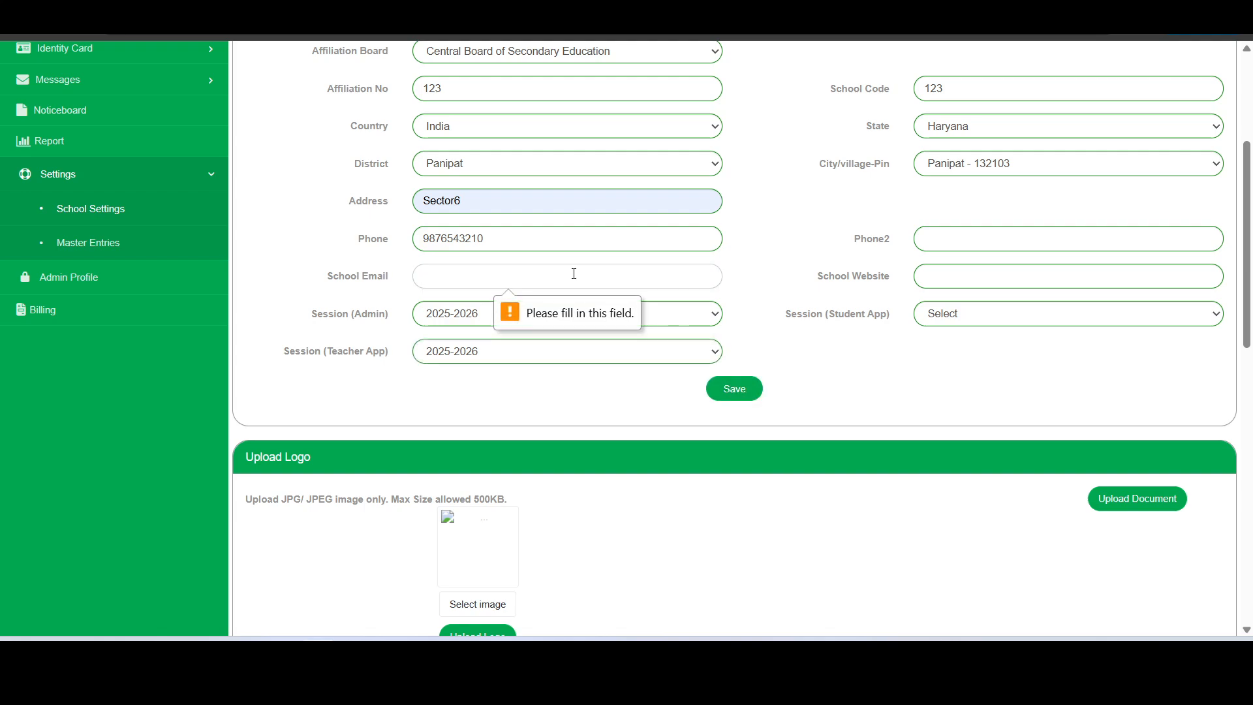
pyautogui.hotkey('ctrl', 'v')
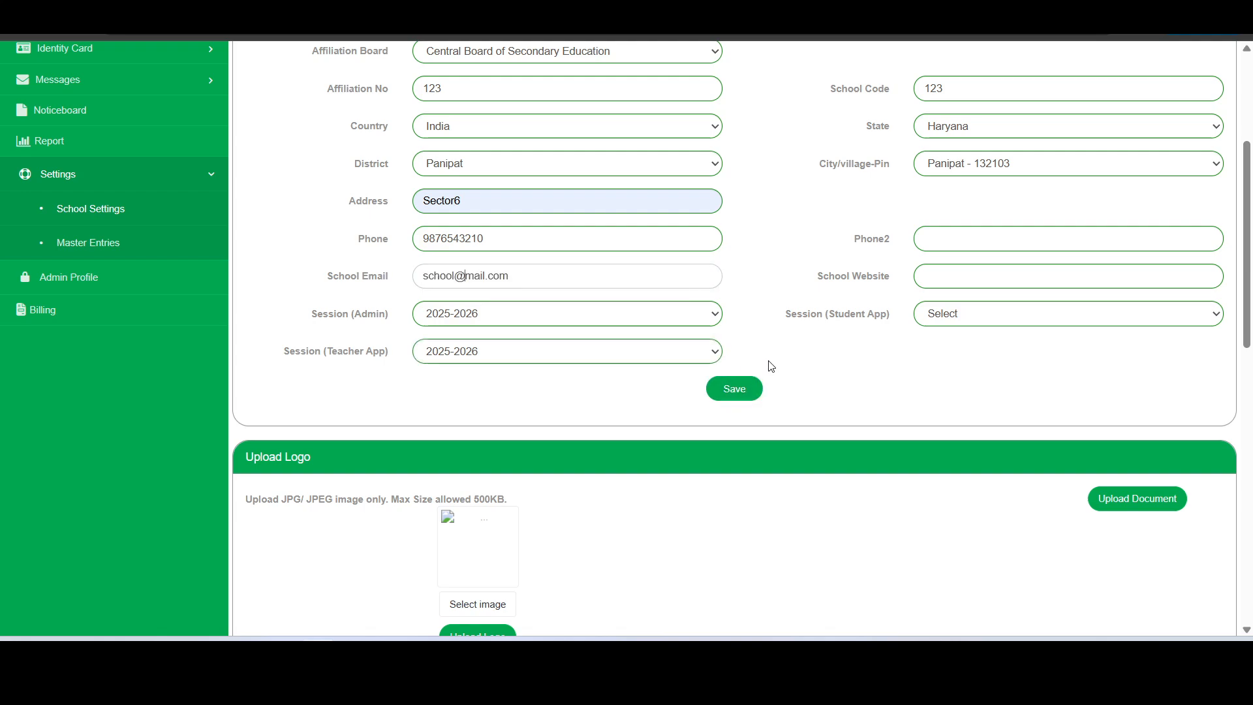
pyautogui.click(732, 391)
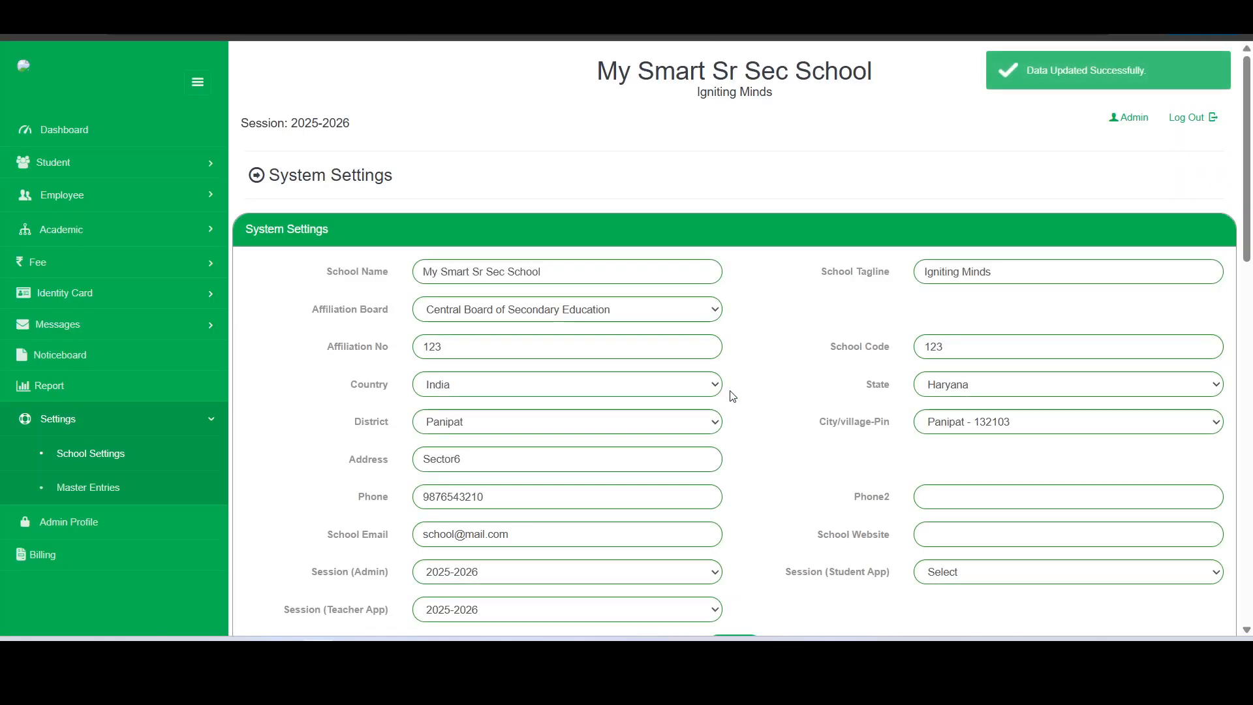
pyautogui.scroll(-5, 868, 163)
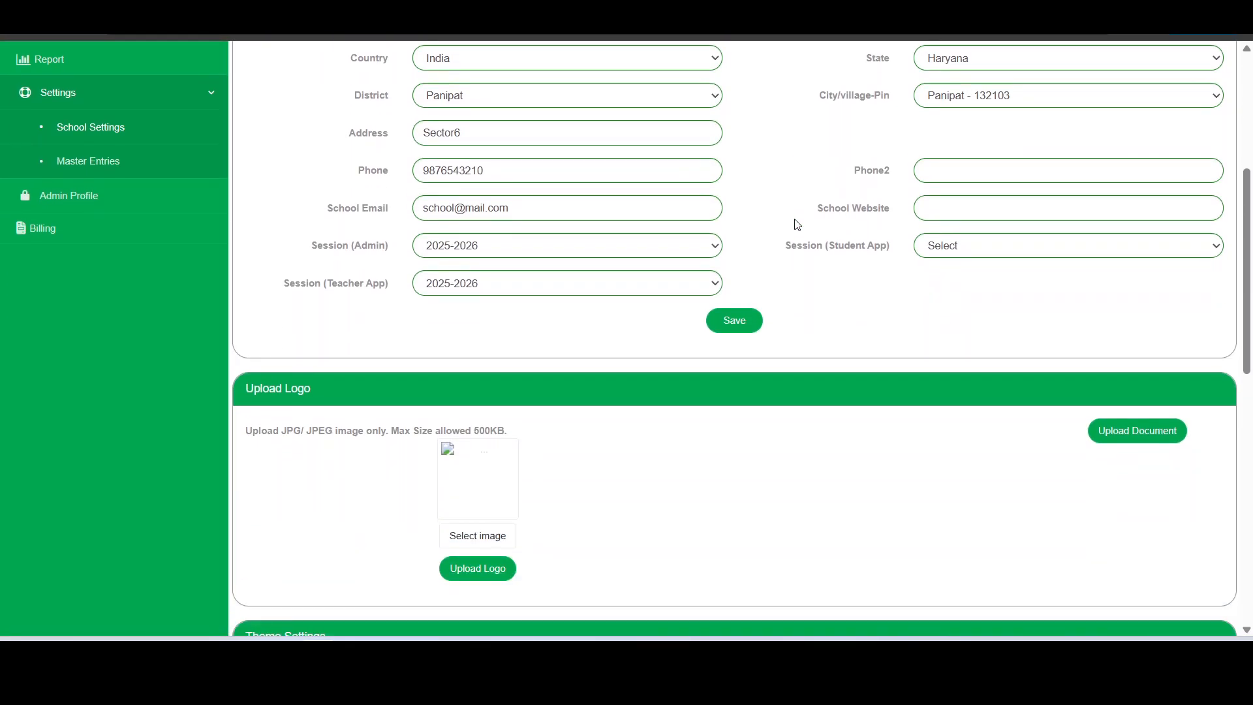
pyautogui.scroll(5, 794, 223)
pyautogui.moveTo(573, 70); pyautogui.dragTo(845, 106)
pyautogui.moveTo(696, 93); pyautogui.dragTo(738, 88)
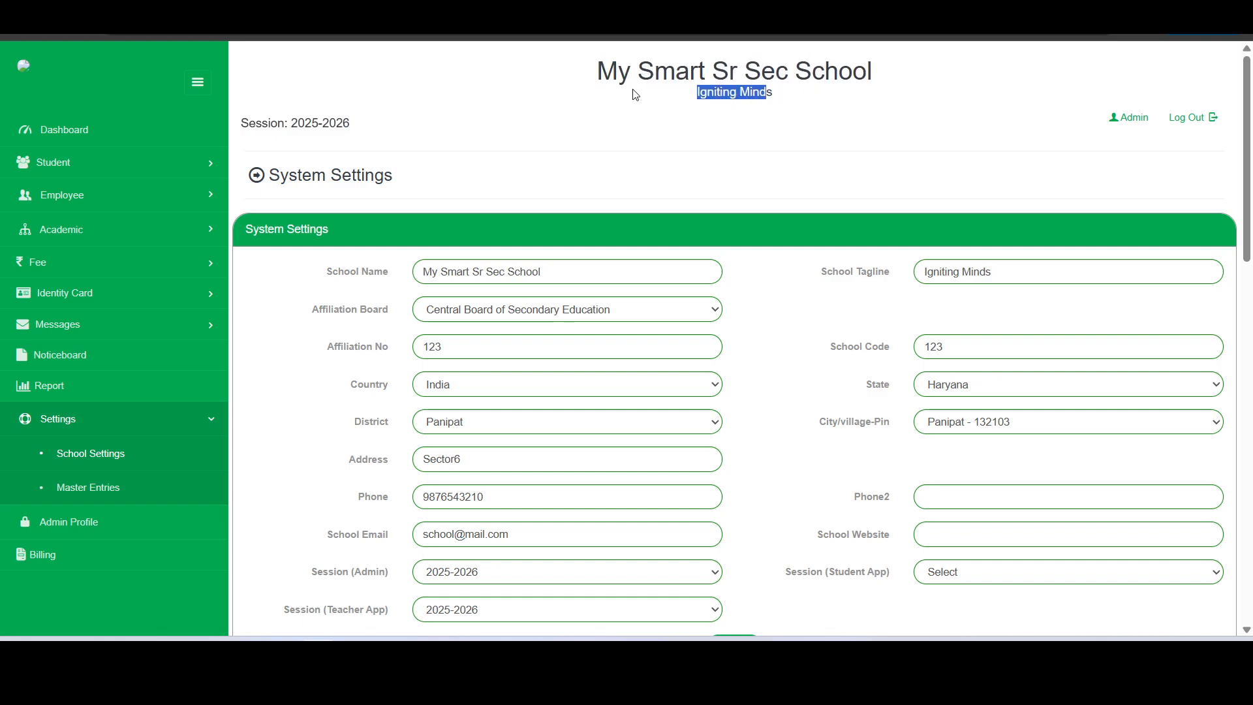
pyautogui.scroll(-1, 640, 94)
pyautogui.scroll(-1, 639, 95)
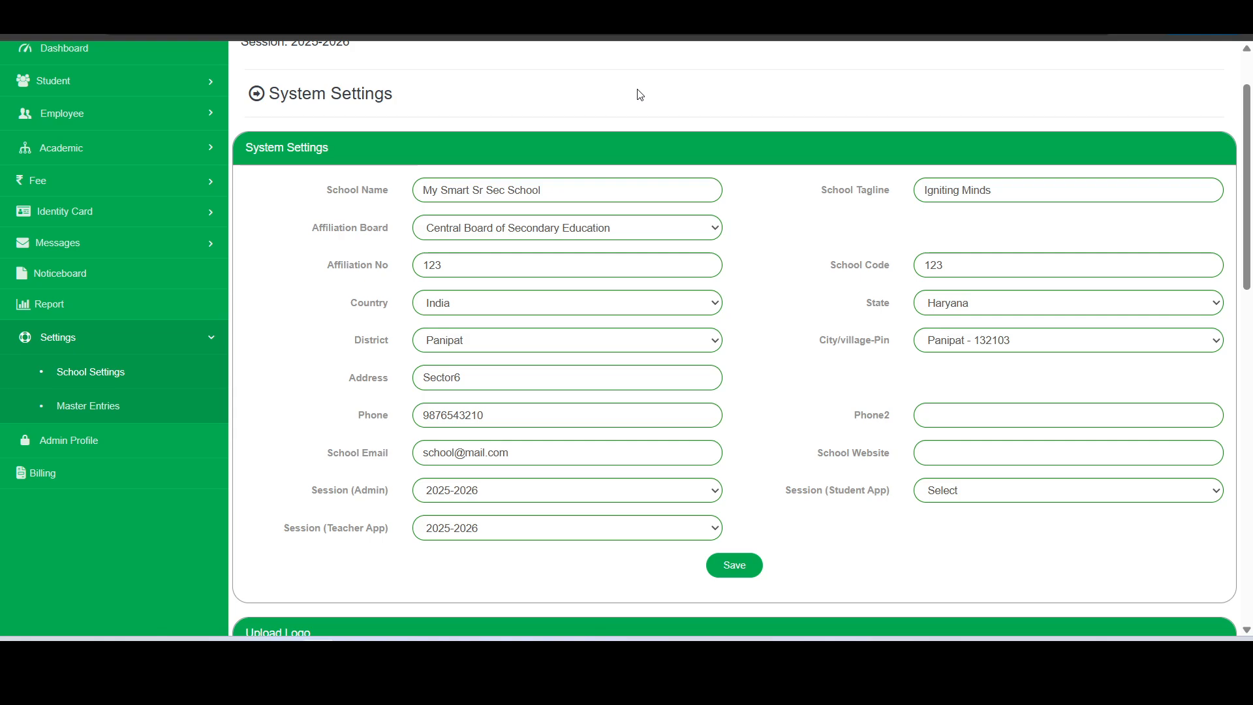
pyautogui.scroll(1, 639, 95)
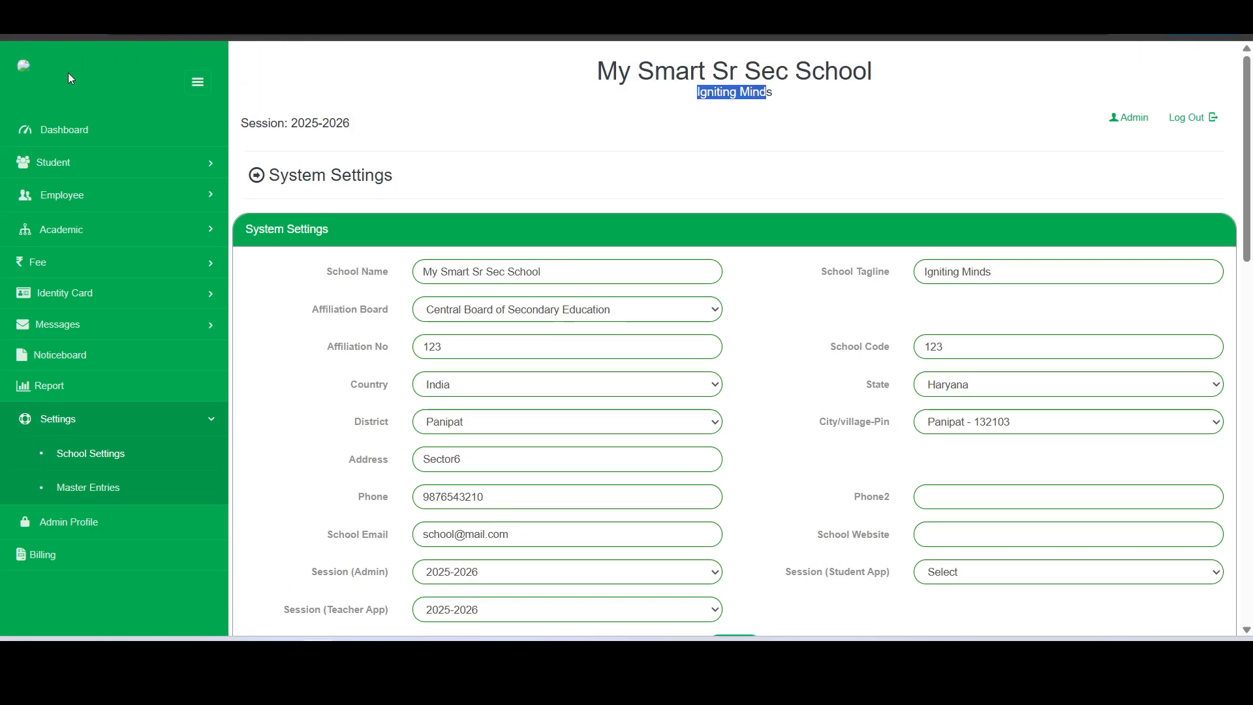
pyautogui.scroll(-6, 567, 137)
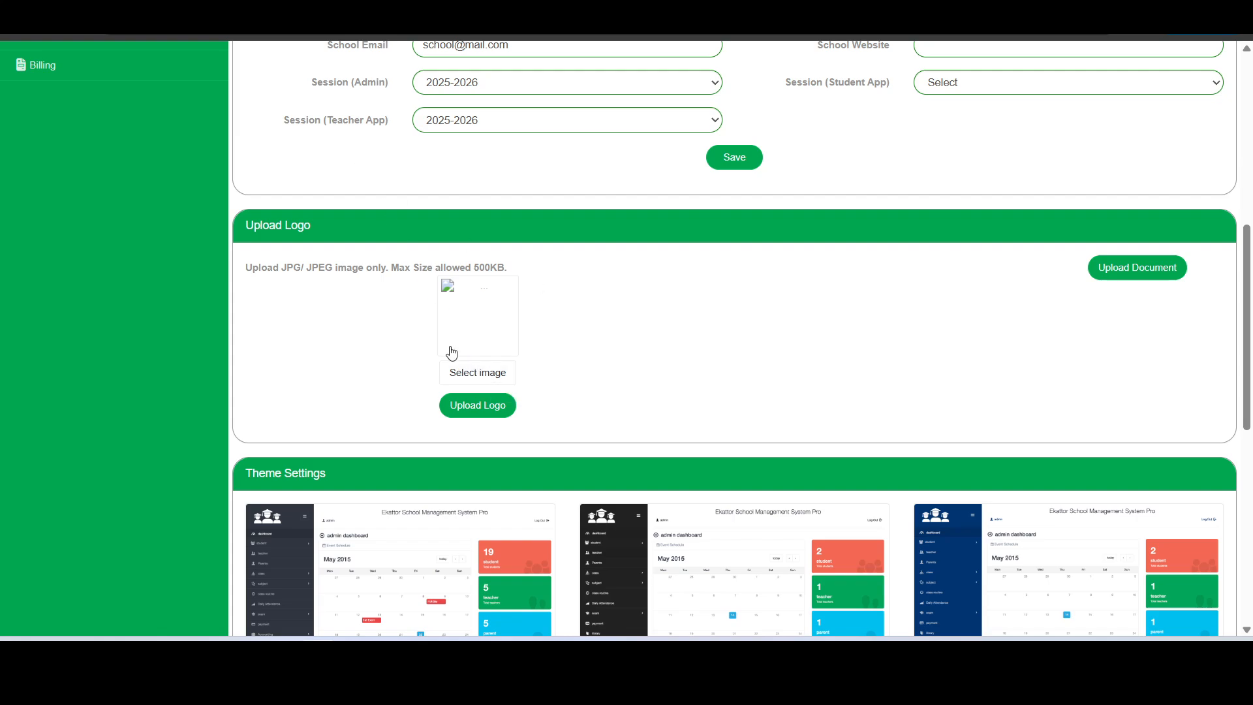
# Check the logo upload limits: JPG/JPEG files only, 500KB maximum size
pyautogui.click(470, 377)
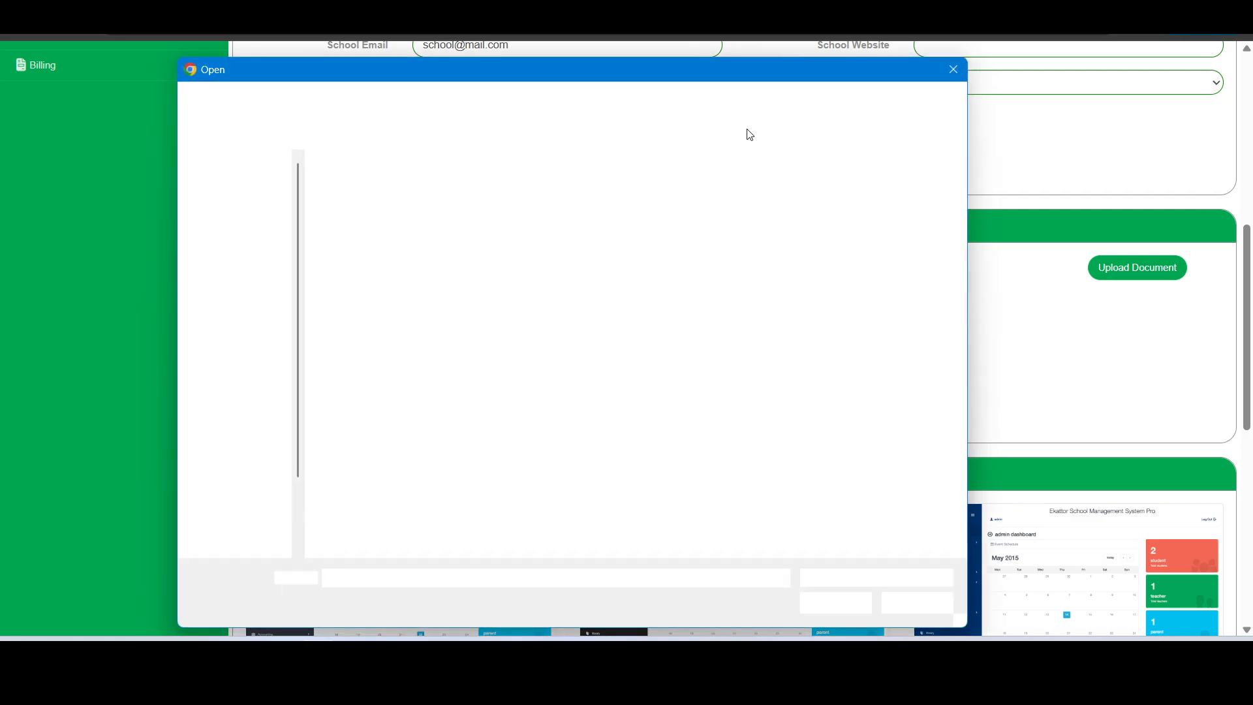
pyautogui.click(899, 604)
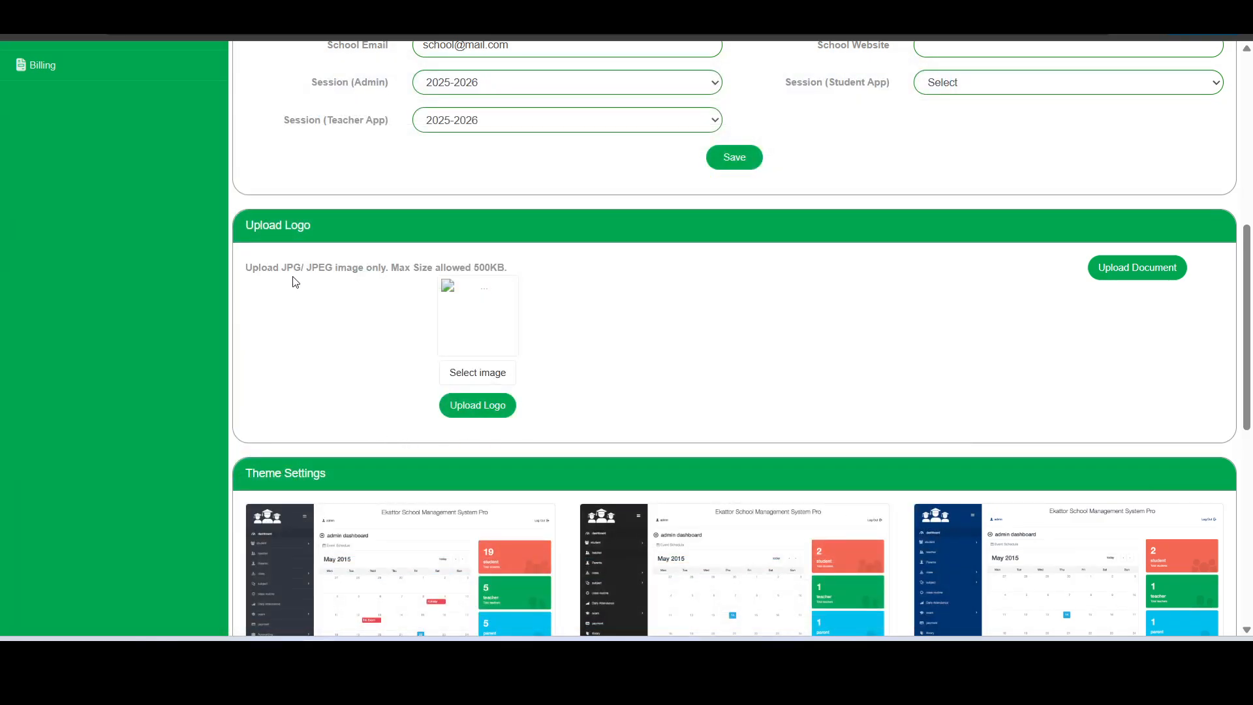
pyautogui.moveTo(284, 274); pyautogui.dragTo(332, 272)
pyautogui.moveTo(475, 273); pyautogui.dragTo(502, 274)
# Upload genius mind public school.jpg as the school logo and return to the dashboard
pyautogui.click(490, 376)
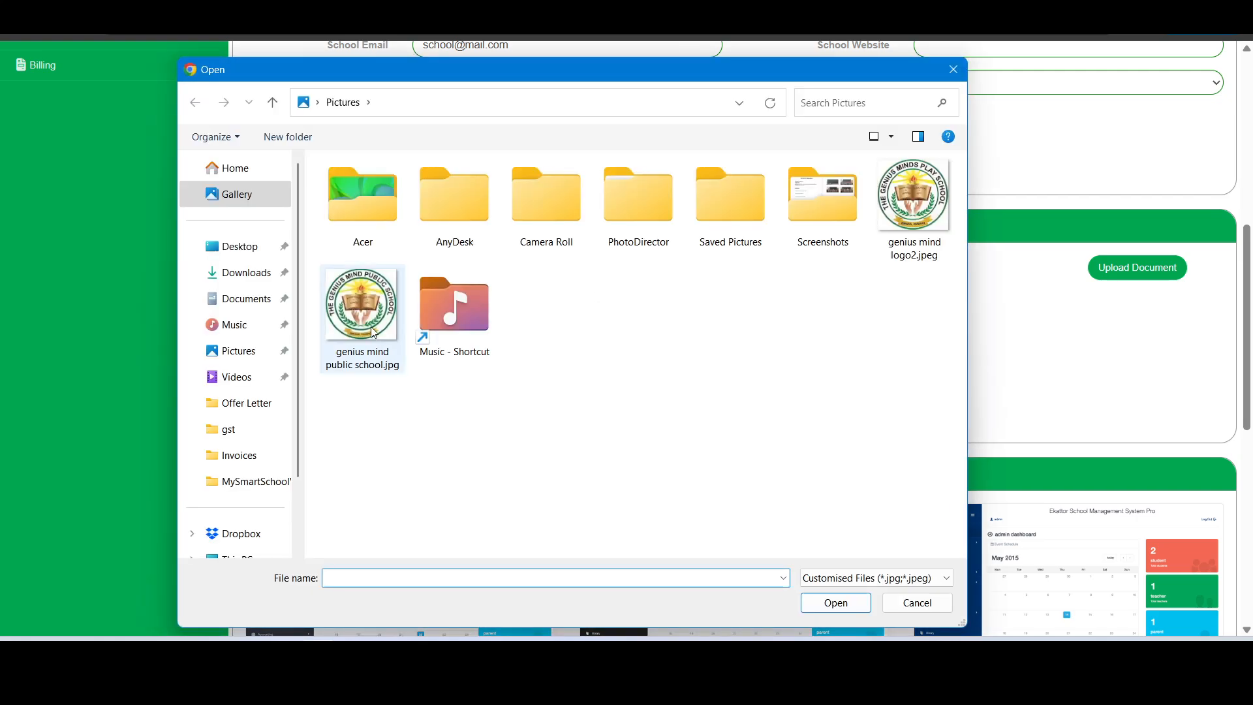
pyautogui.doubleClick(373, 333)
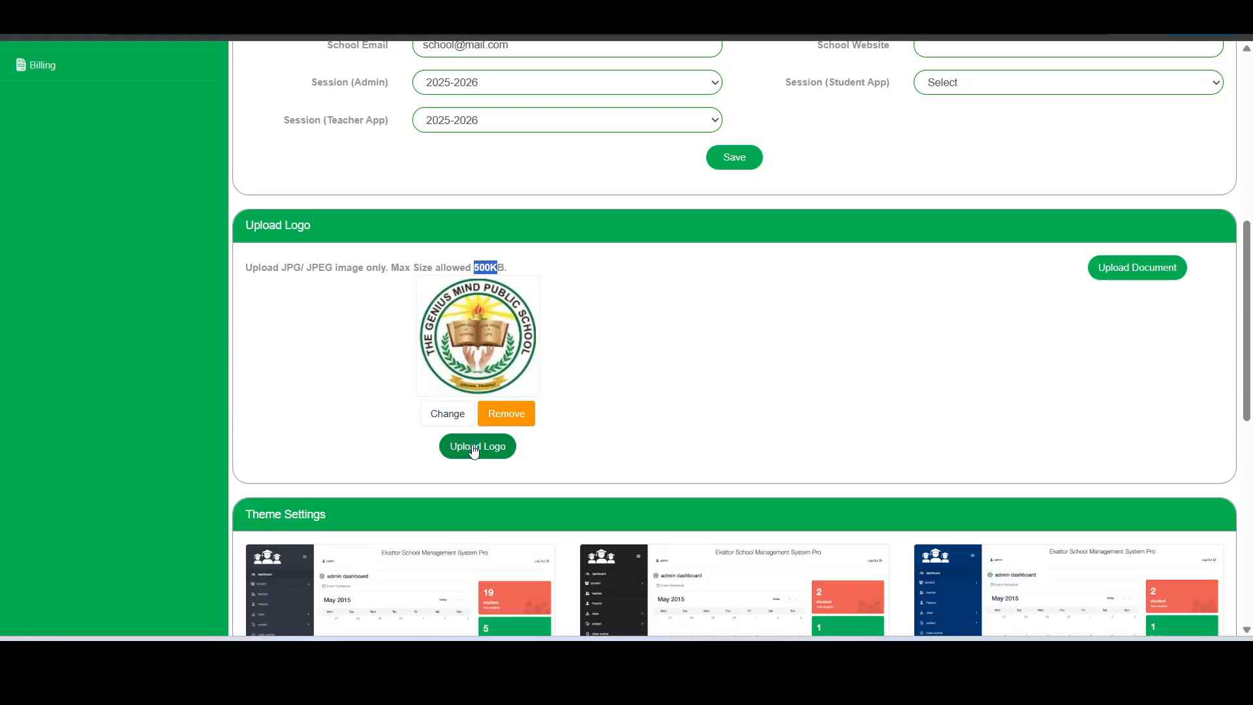
pyautogui.click(474, 449)
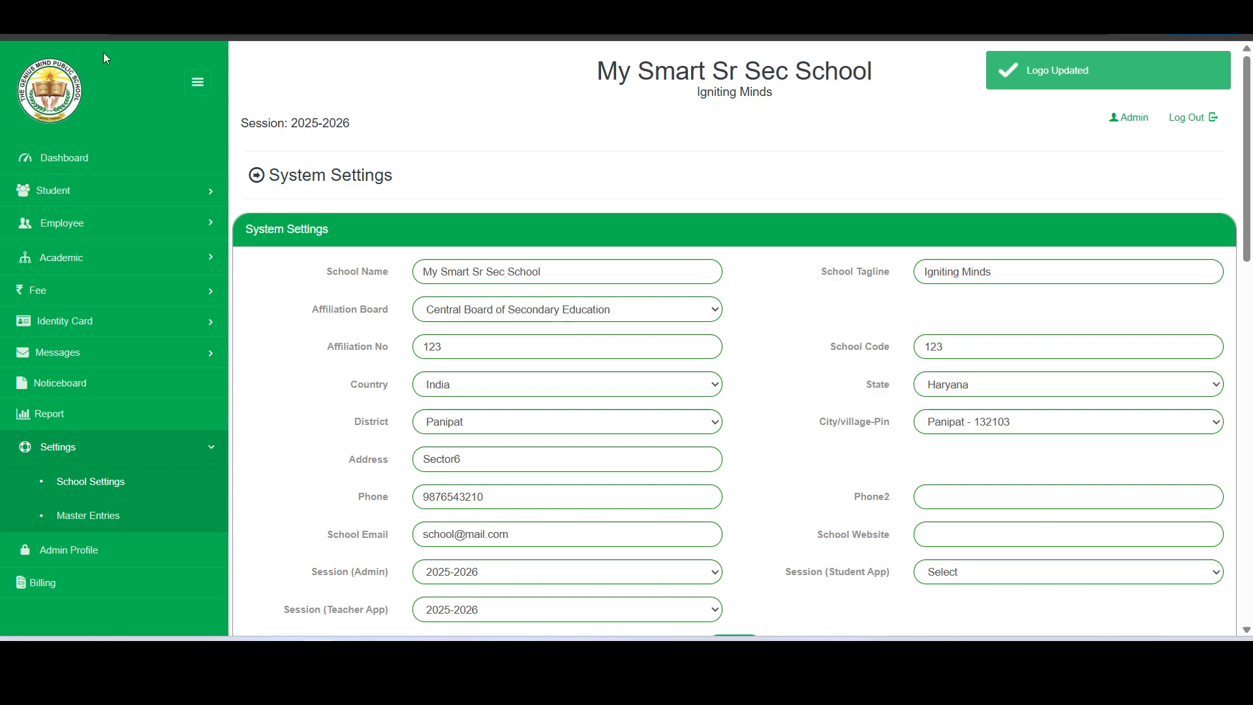
pyautogui.click(25, 102)
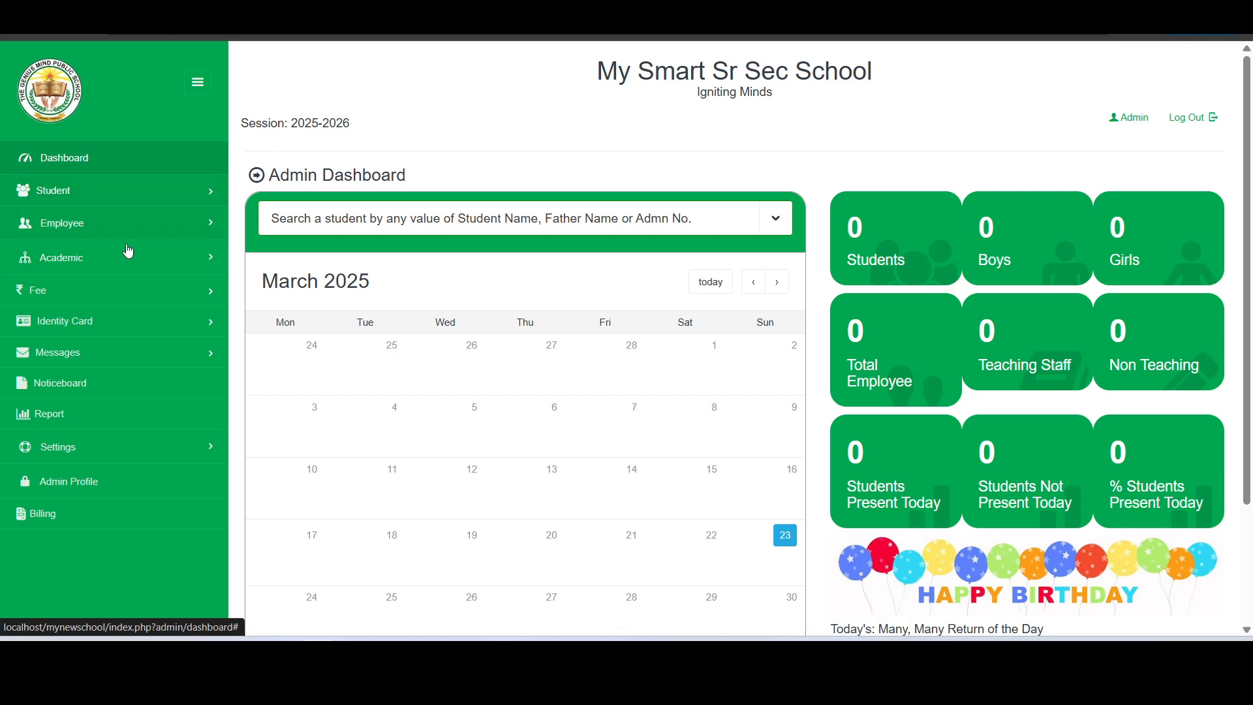
# Under Academic > Manage Classes, add the class Nursery with short name Nur
pyautogui.click(101, 266)
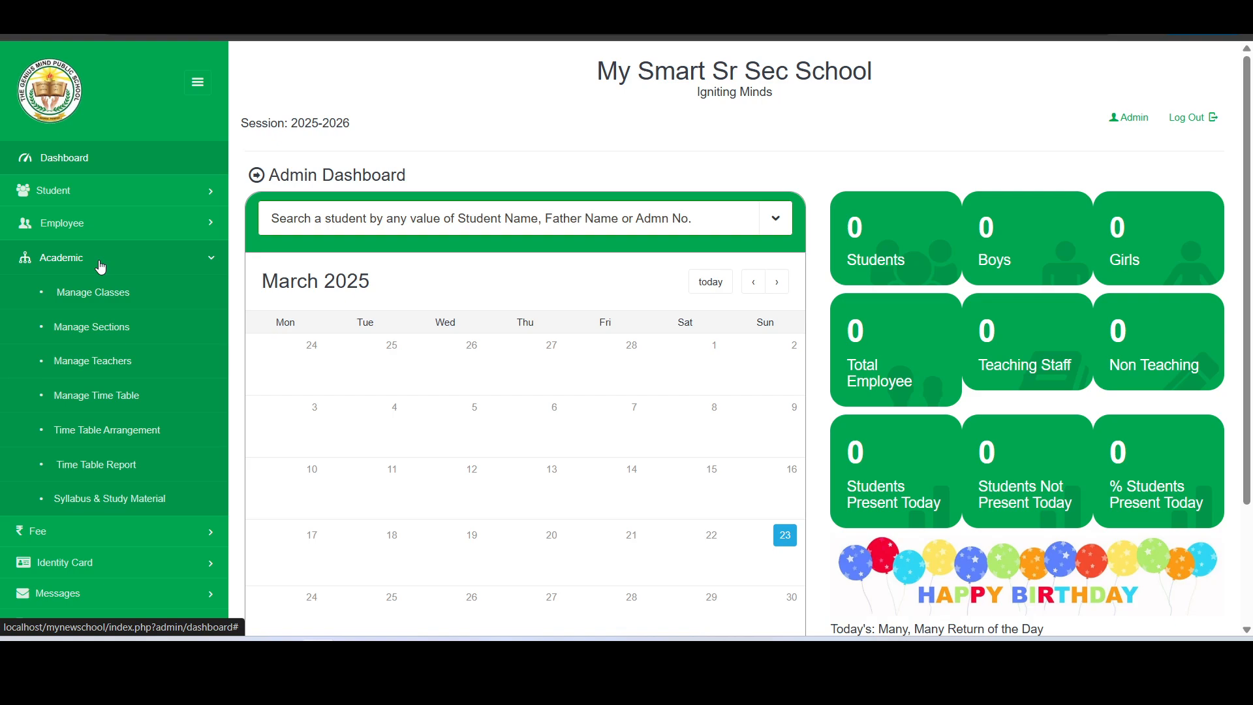
pyautogui.click(89, 295)
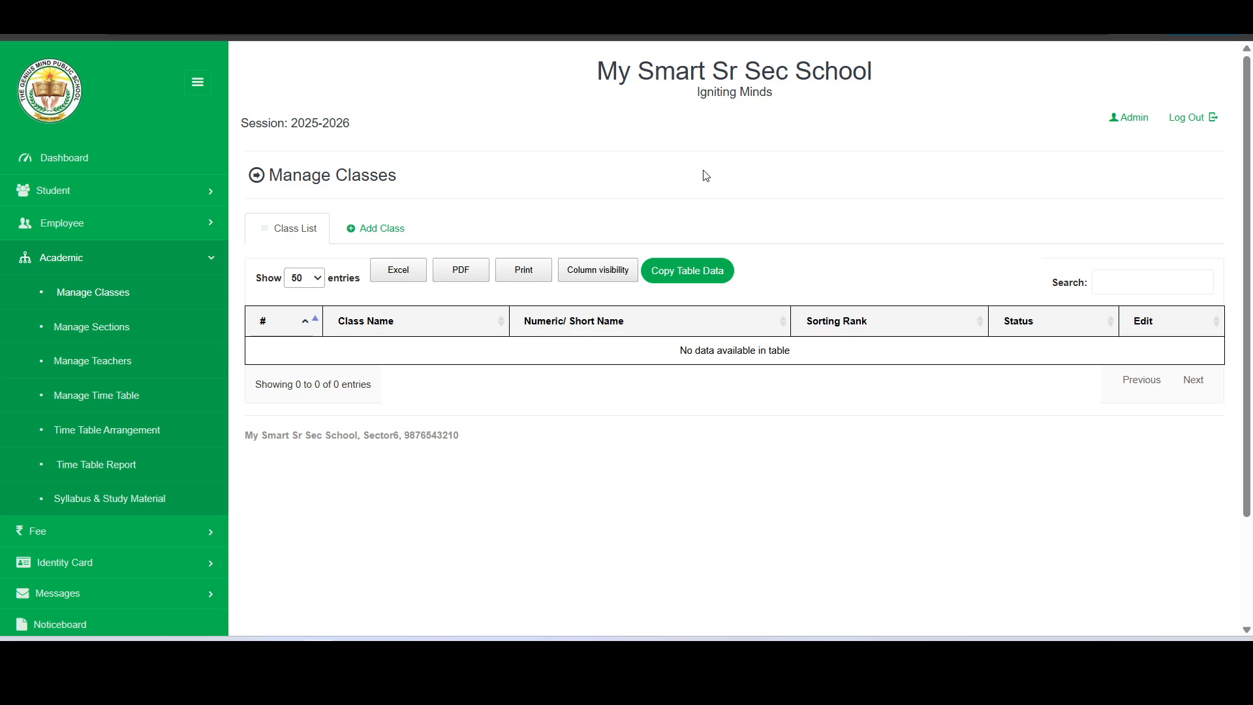
pyautogui.click(375, 231)
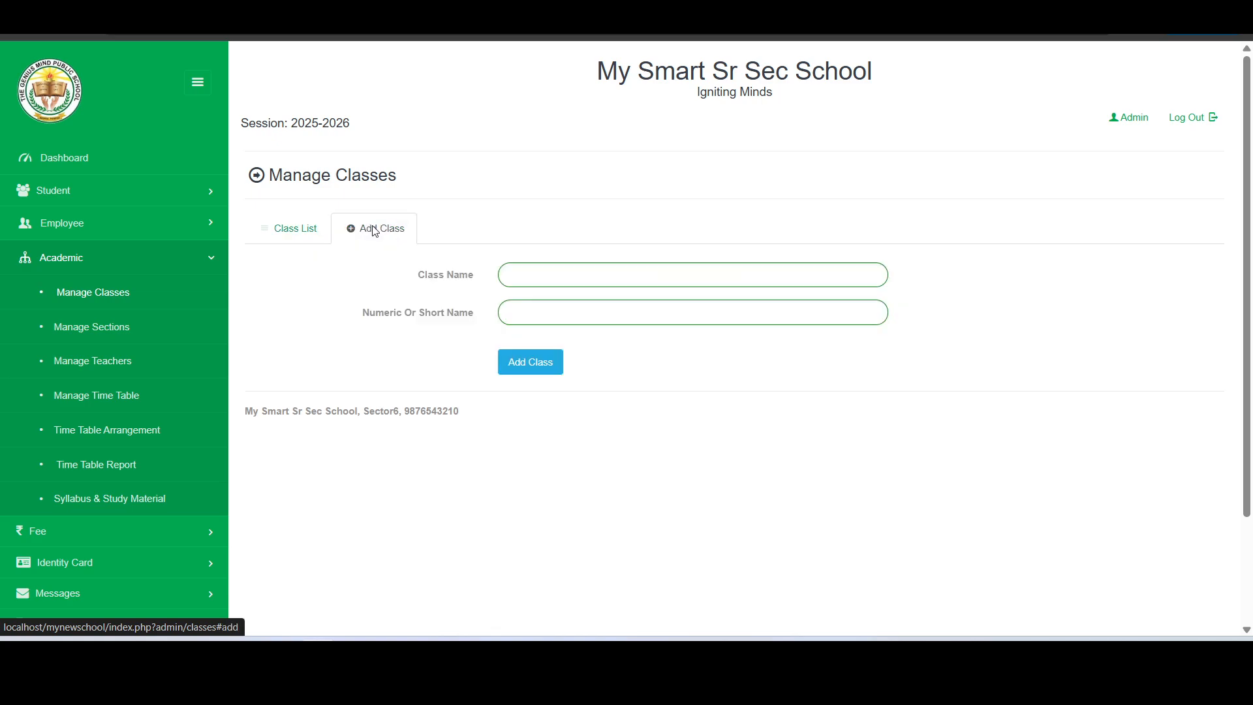
pyautogui.click(582, 272)
pyautogui.write('f')
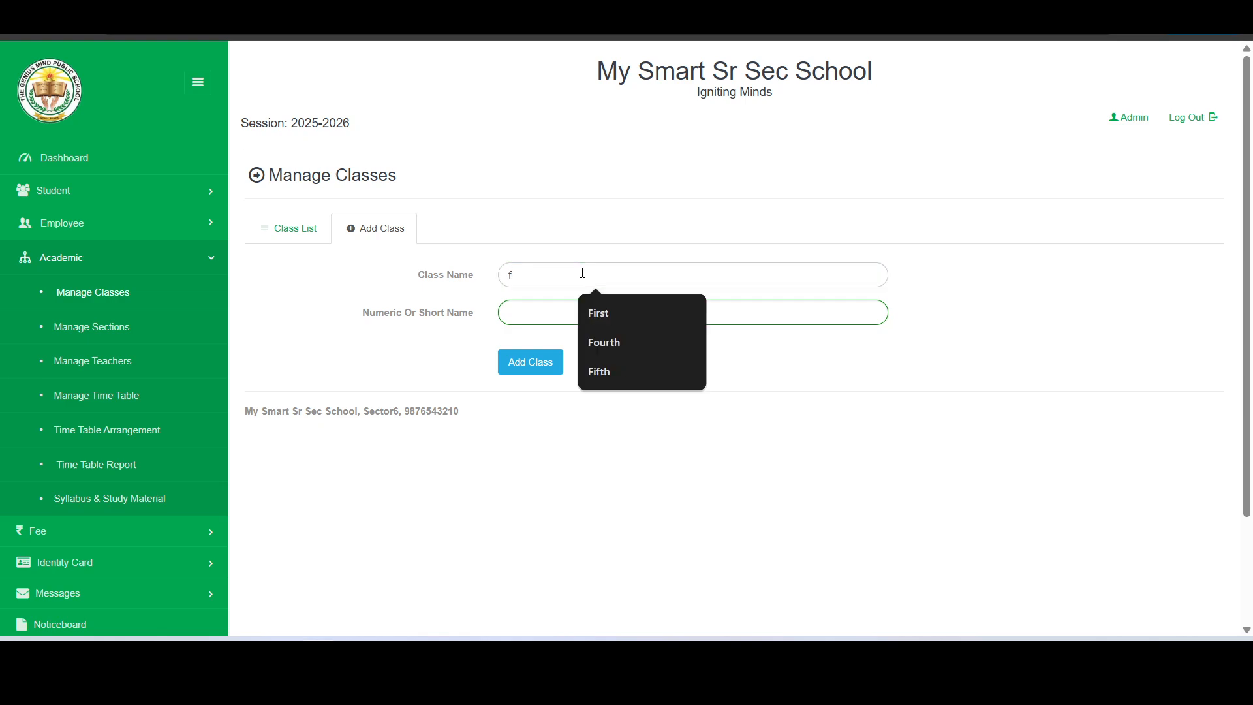
pyautogui.press('BackSpace')
pyautogui.write('n')
pyautogui.click(600, 308)
pyautogui.click(573, 312)
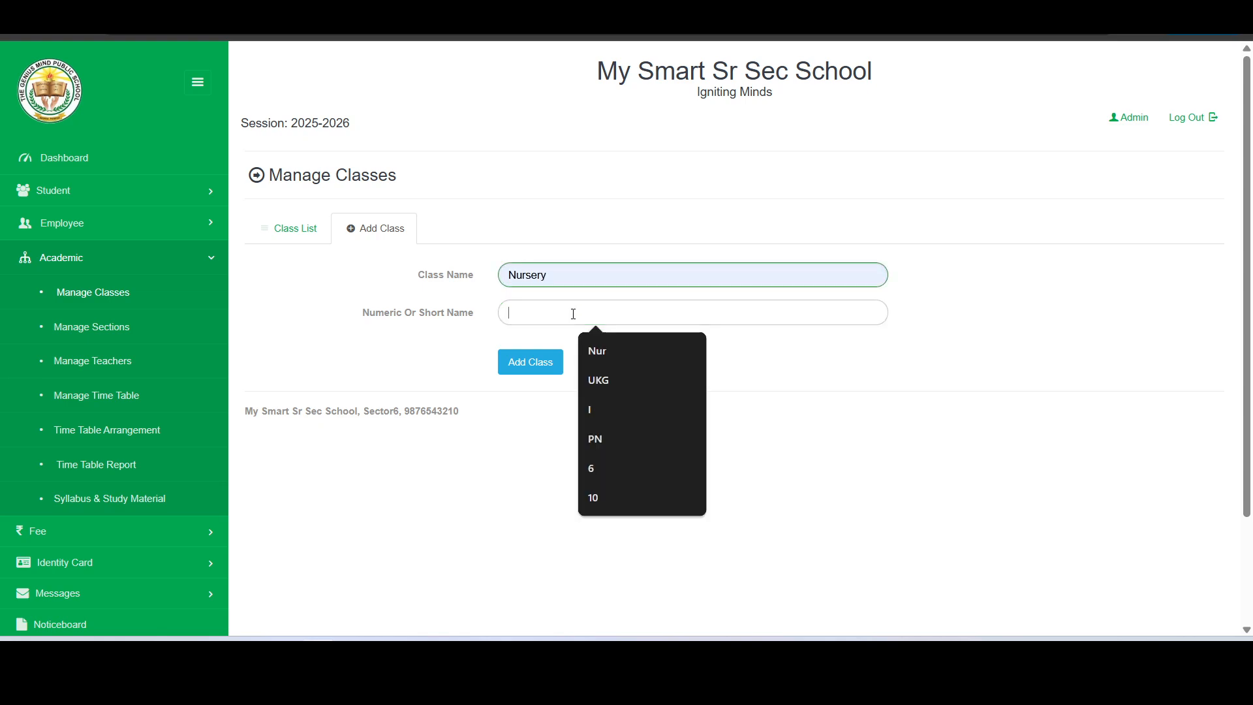
pyautogui.click(597, 347)
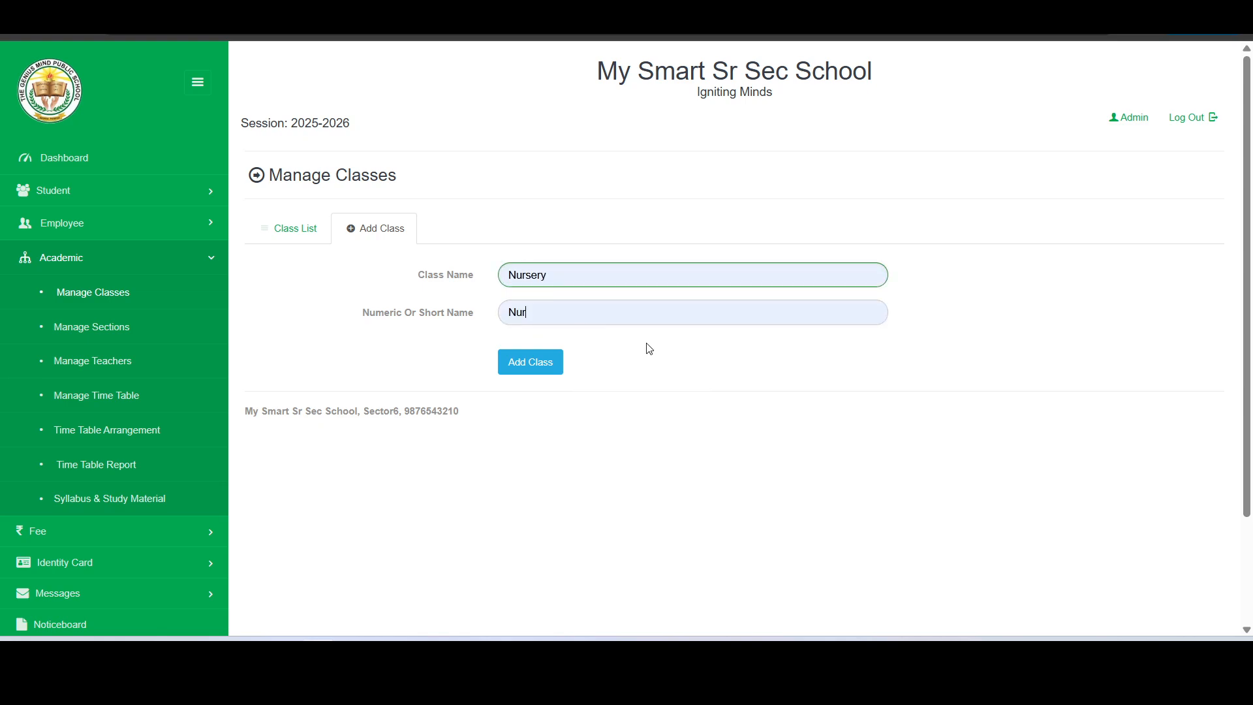
pyautogui.click(535, 373)
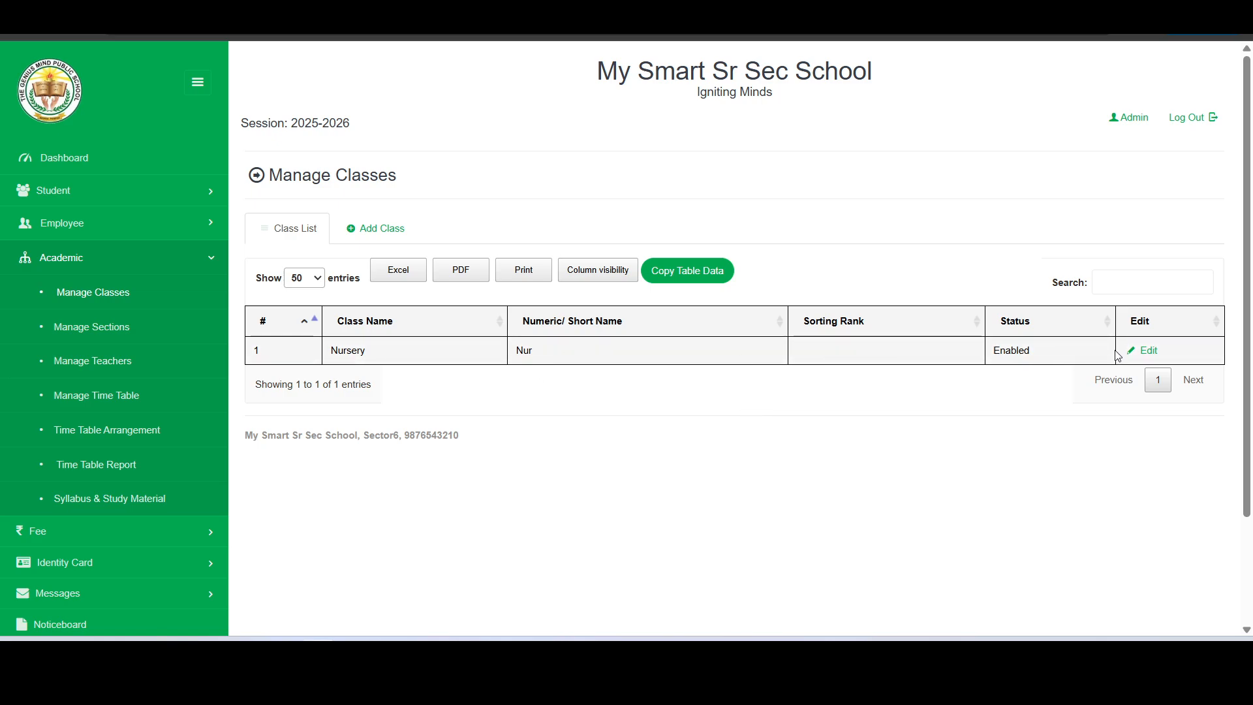
# Edit the Nursery class, enter sorting rank 1, and save it
pyautogui.click(1143, 353)
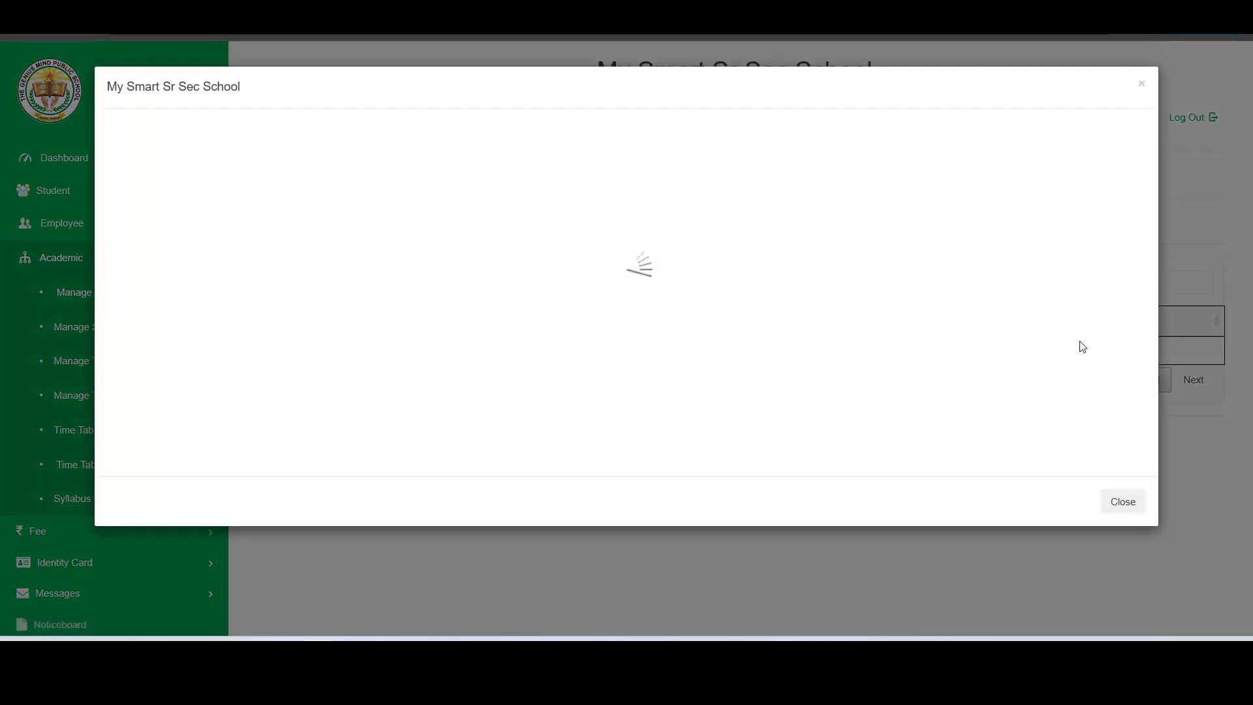
pyautogui.click(503, 284)
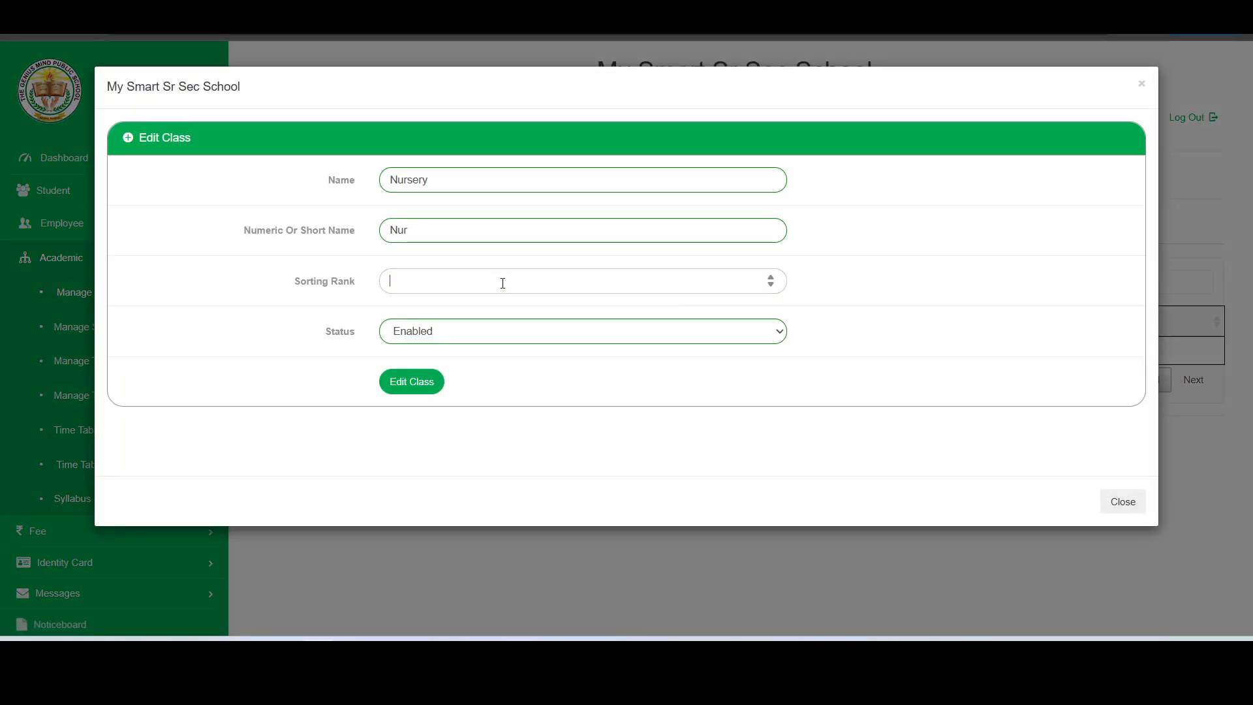
pyautogui.write('1')
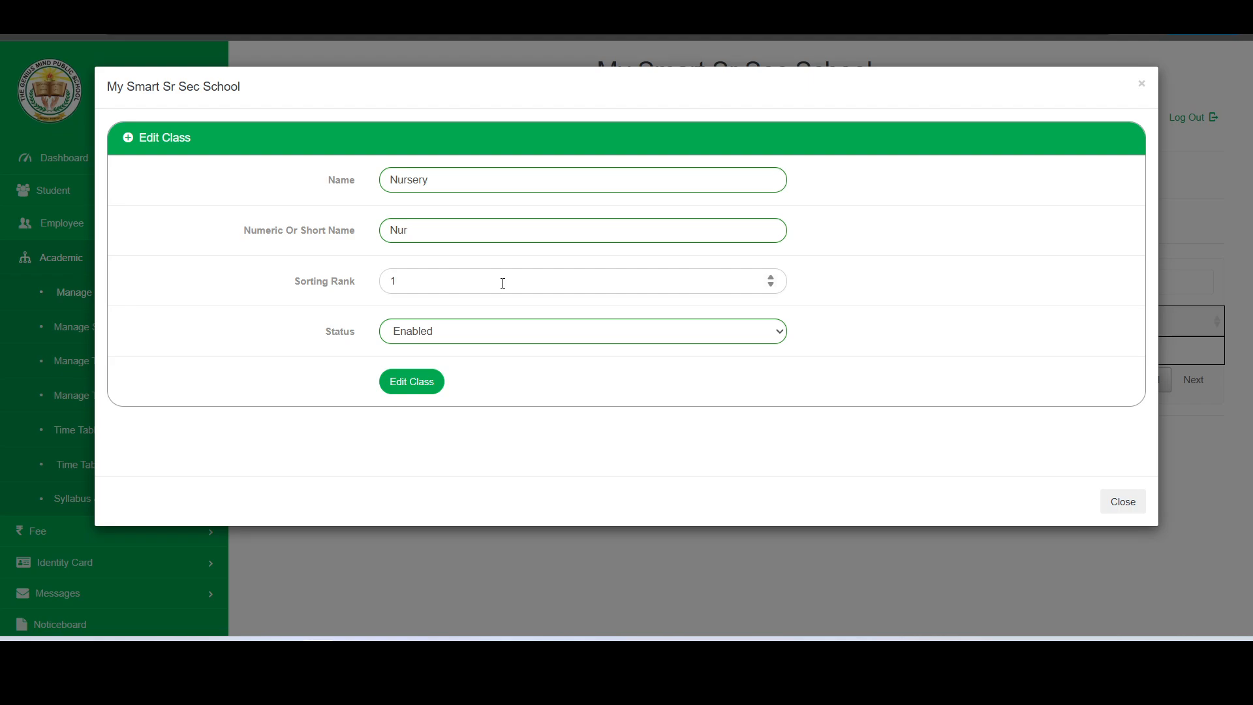
pyautogui.click(428, 392)
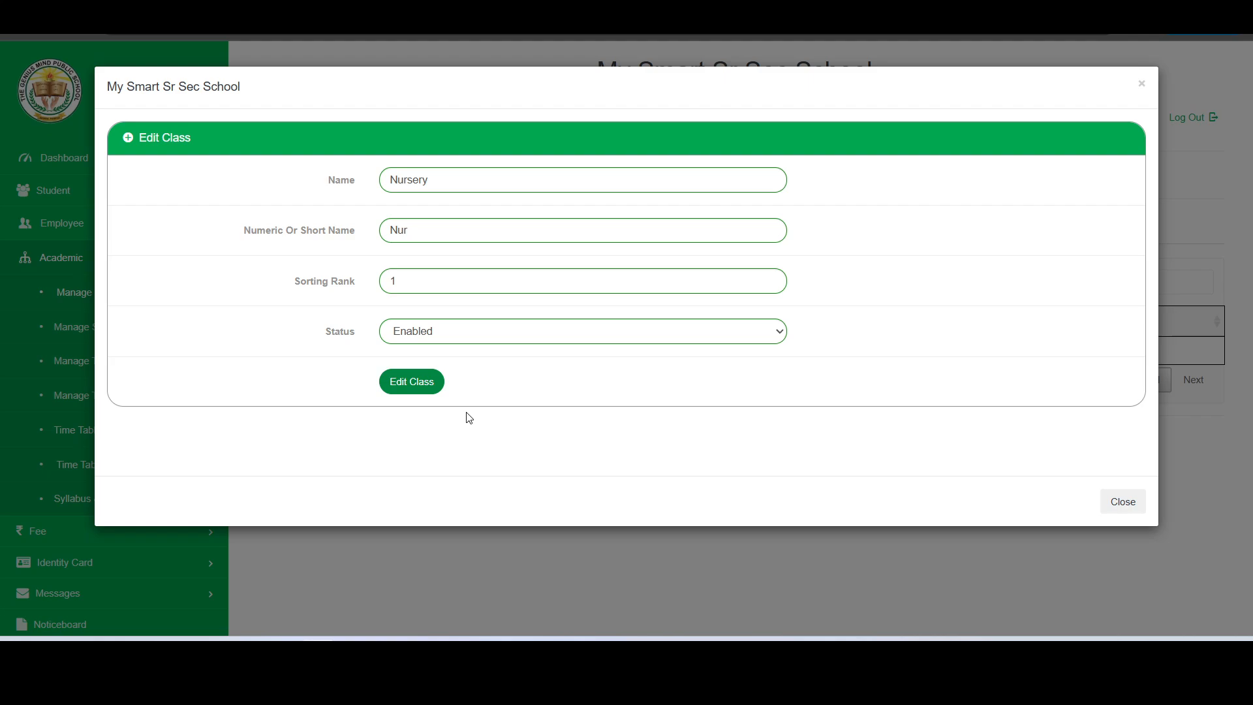
pyautogui.click(434, 393)
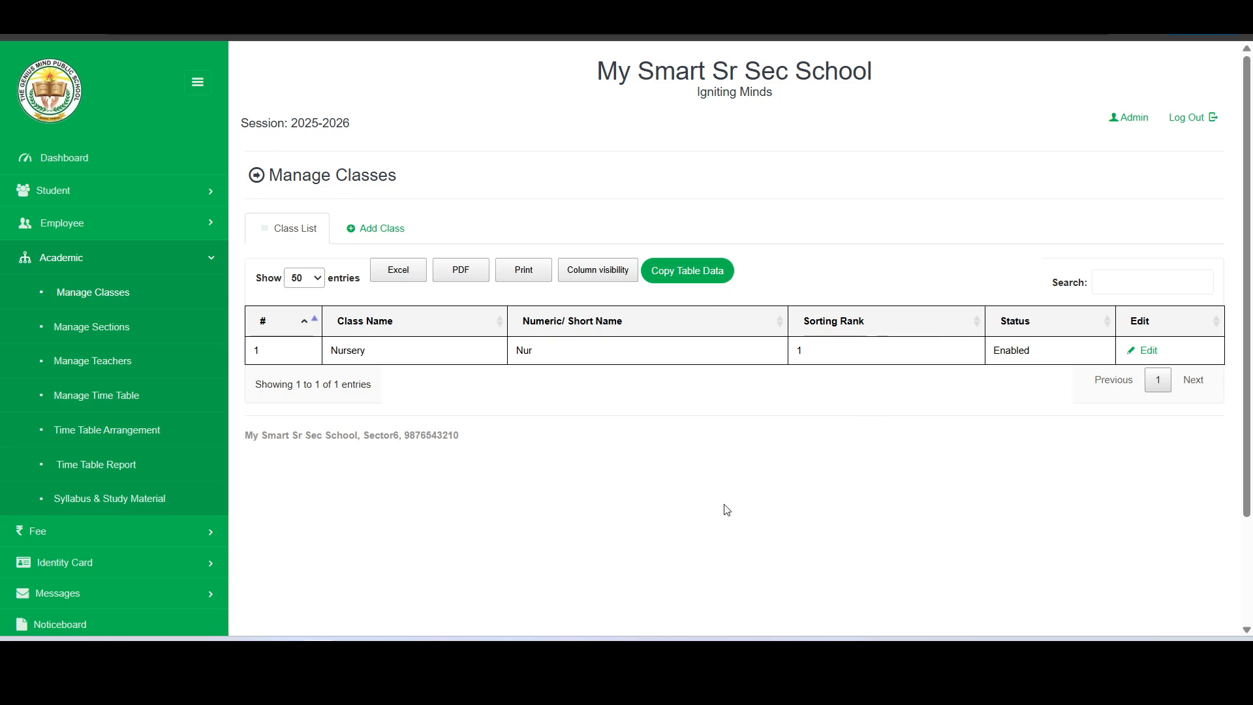
# Add the class First with short name I
pyautogui.click(396, 232)
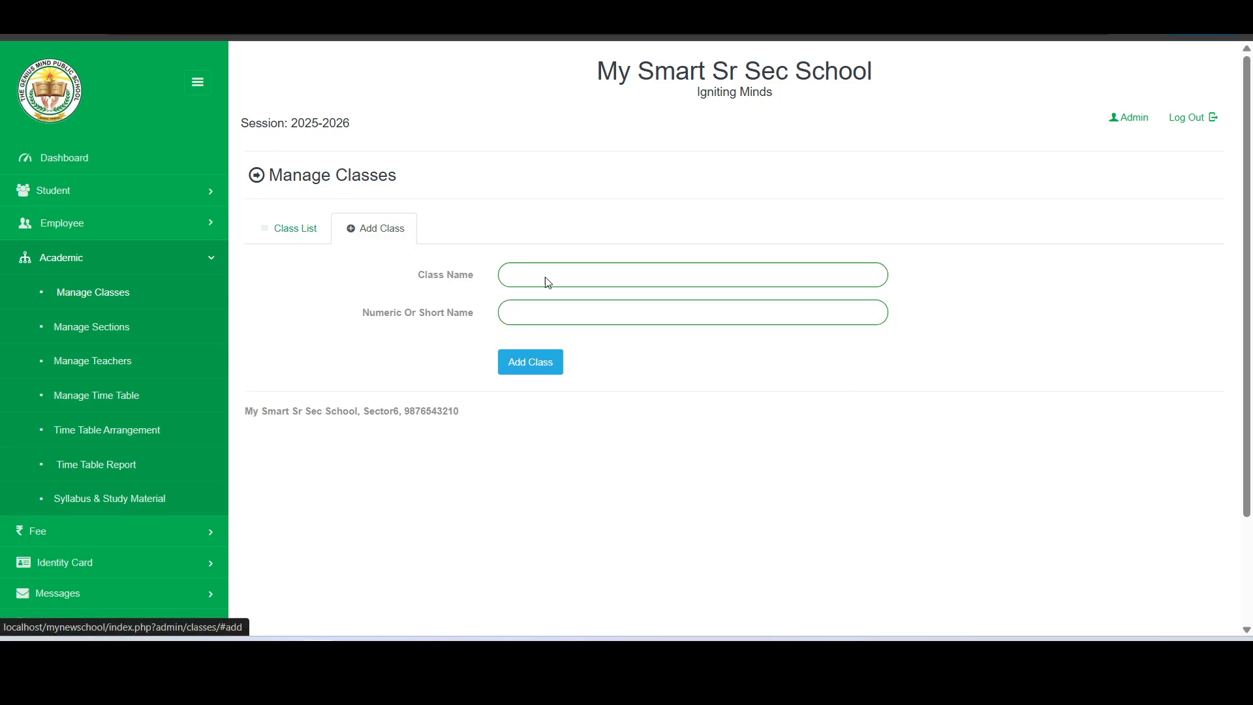
pyautogui.click(604, 280)
pyautogui.write('f')
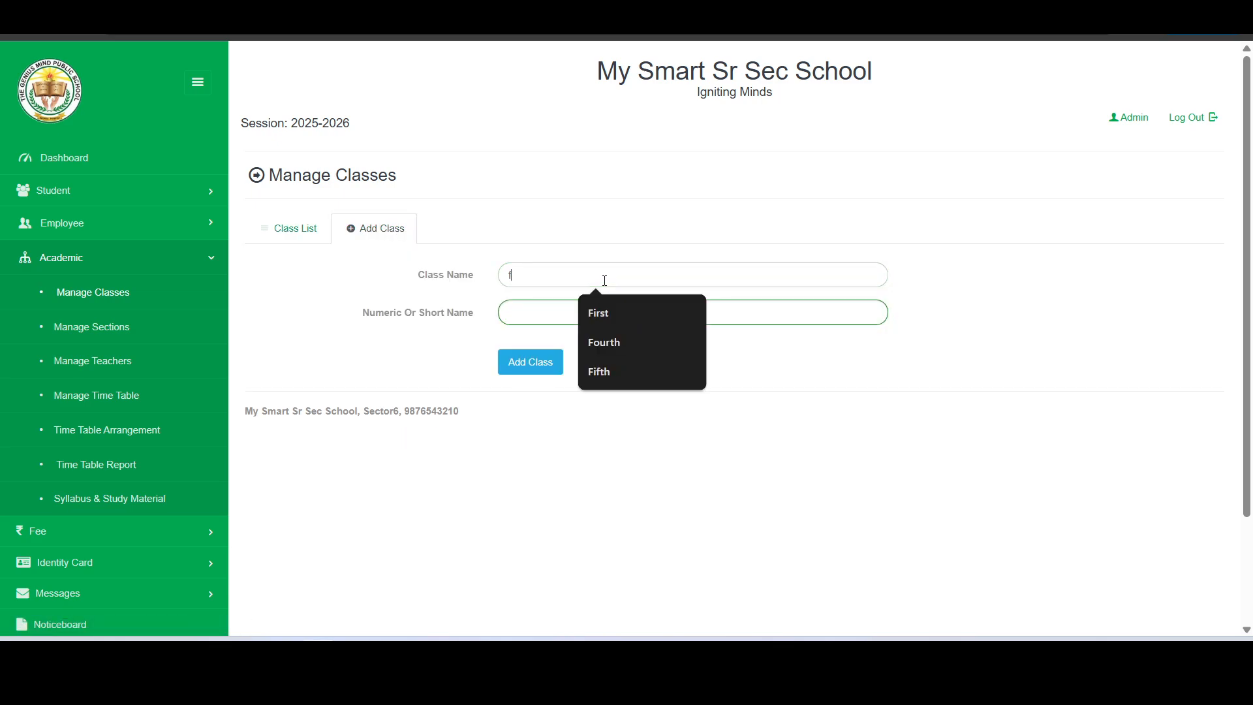
pyautogui.click(601, 316)
pyautogui.click(563, 315)
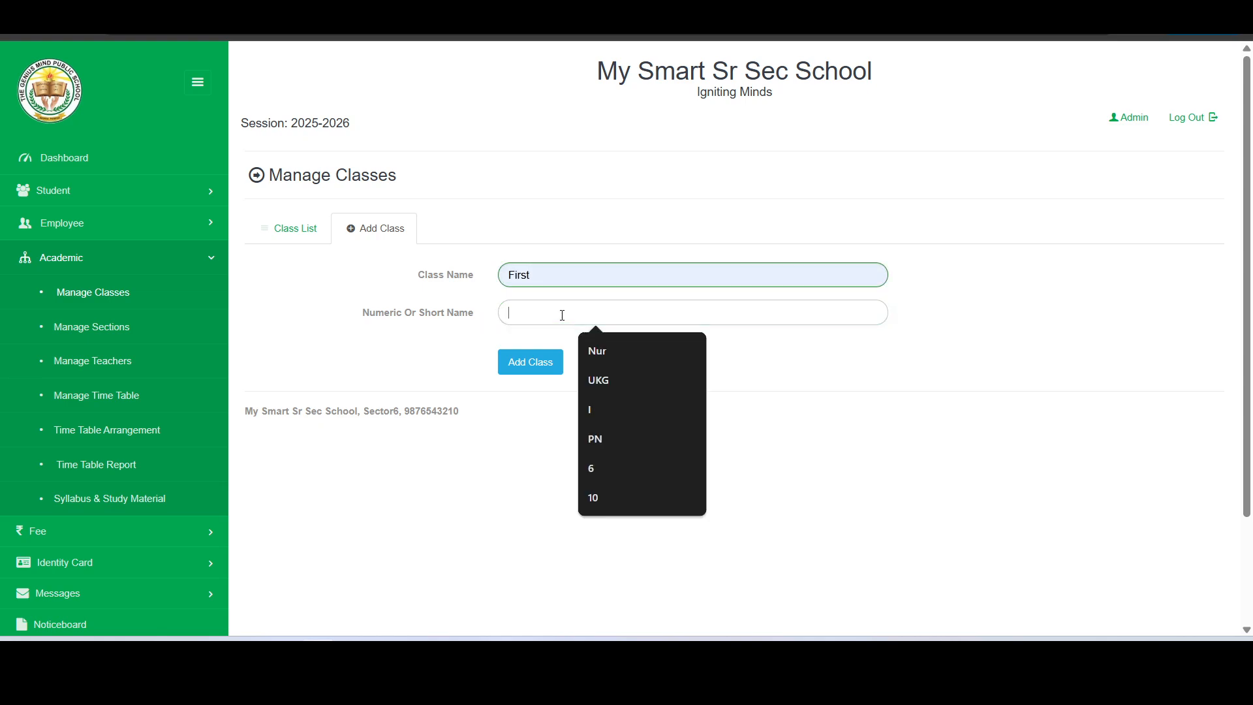
pyautogui.write('1st')
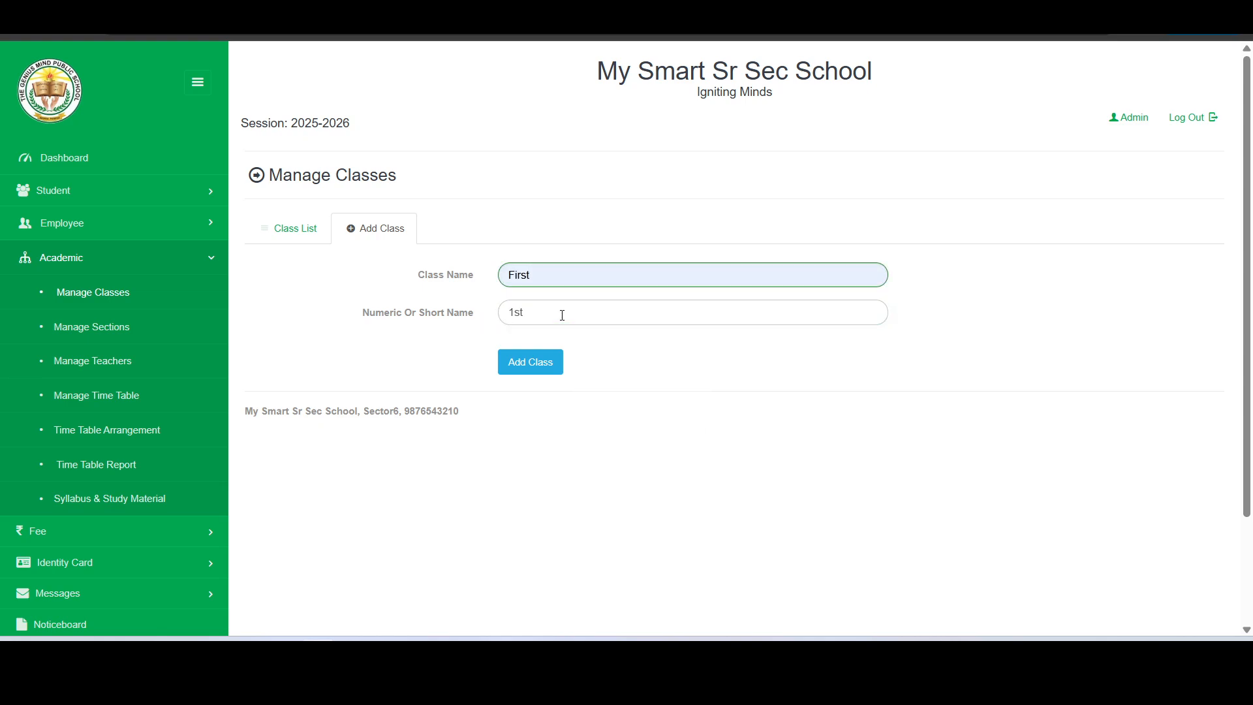
pyautogui.press('BackSpace')
pyautogui.press('BackSpace')
pyautogui.press('BackSpace')
pyautogui.write('I')
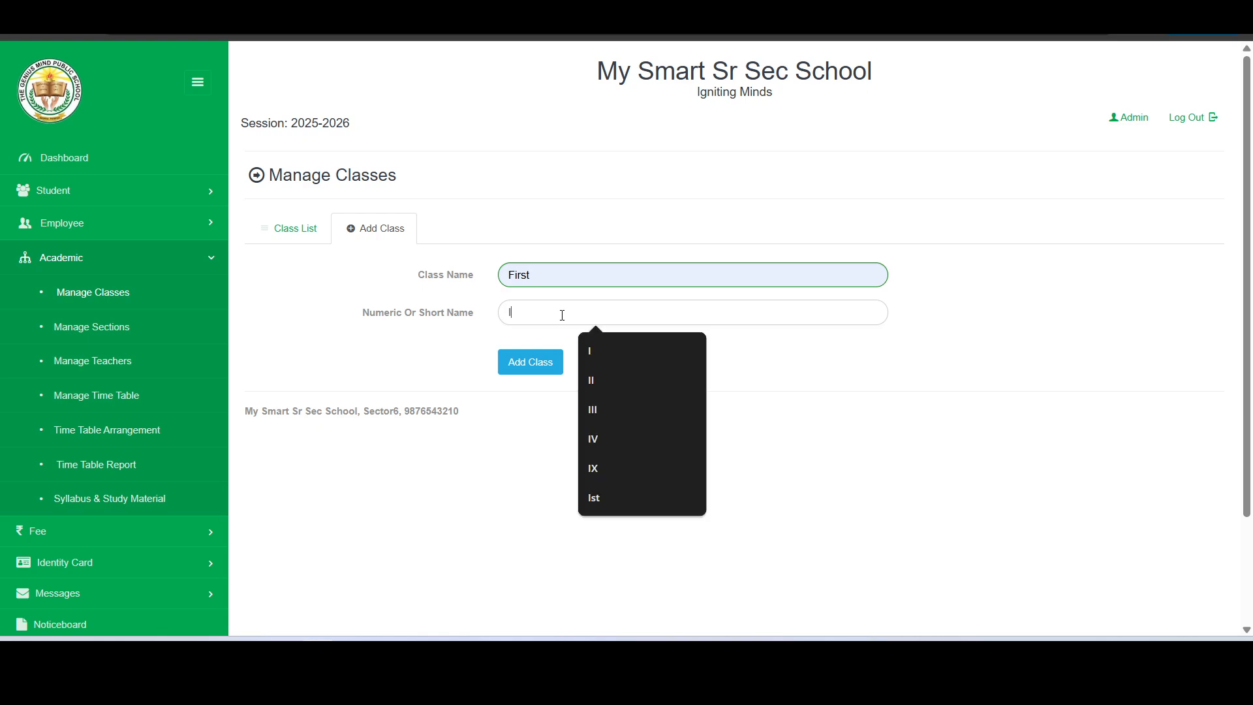
pyautogui.click(470, 347)
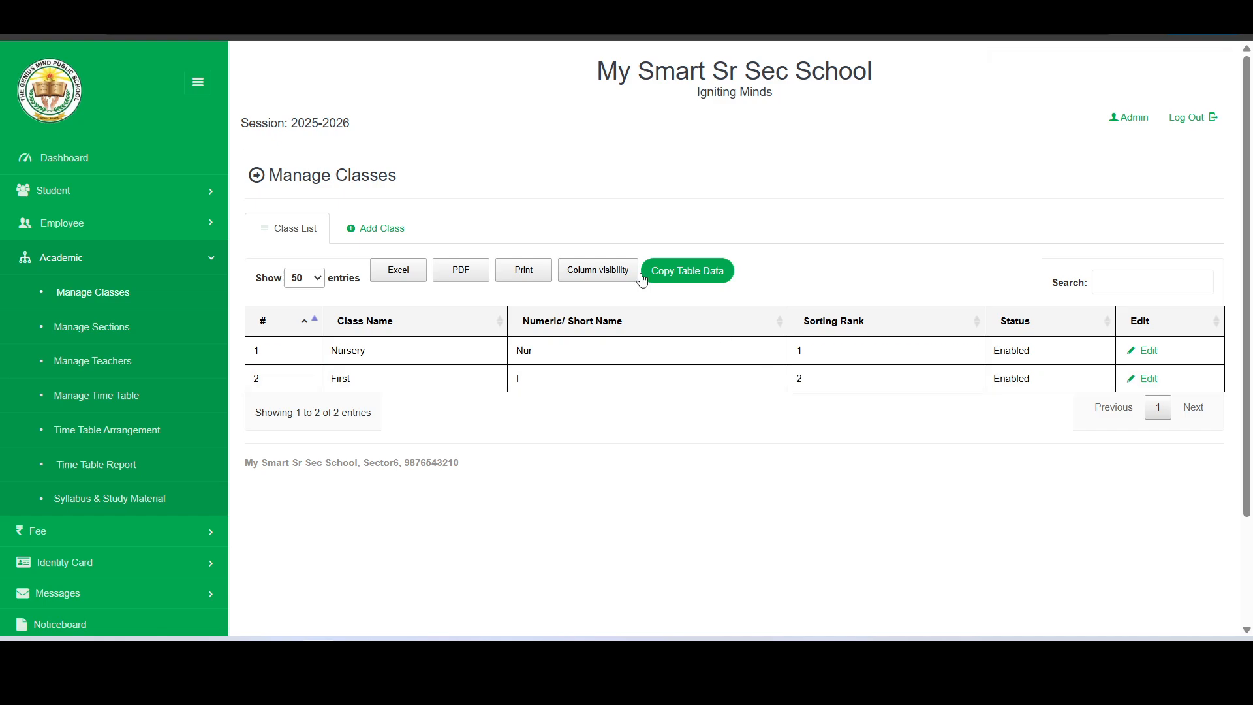
# Add the class Second with short name II
pyautogui.click(366, 238)
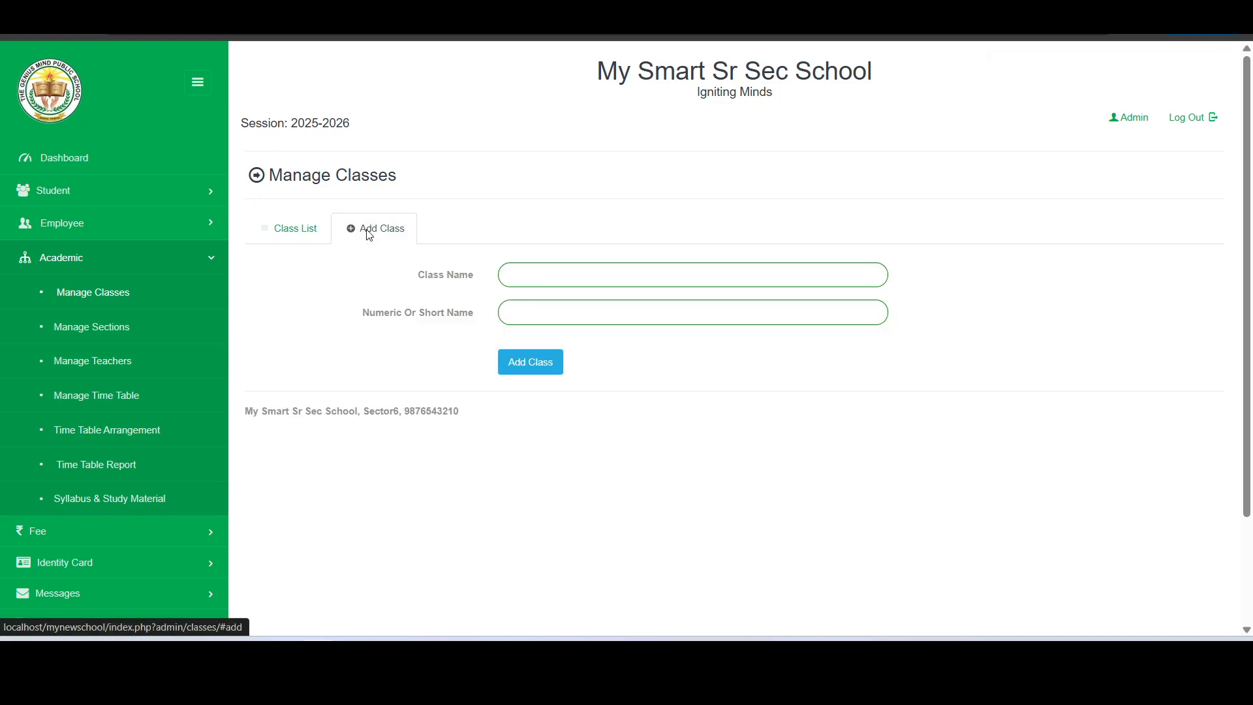
pyautogui.click(561, 275)
pyautogui.write('second')
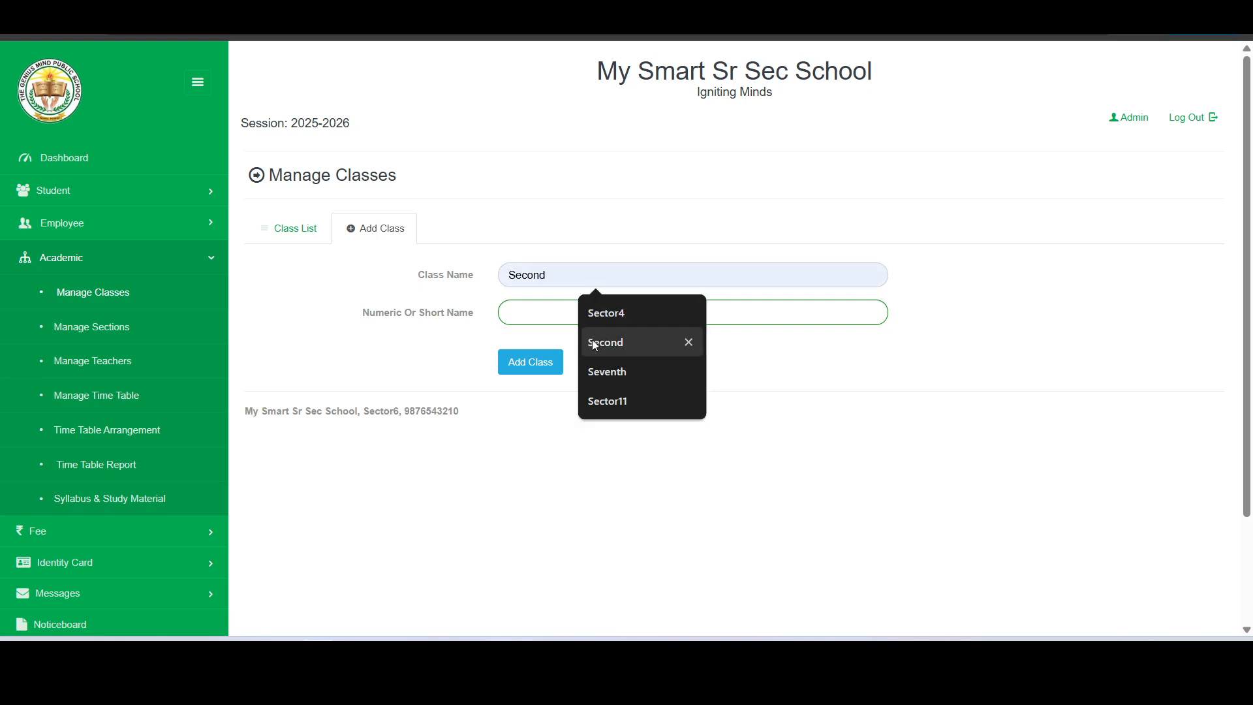
pyautogui.click(593, 341)
pyautogui.click(593, 310)
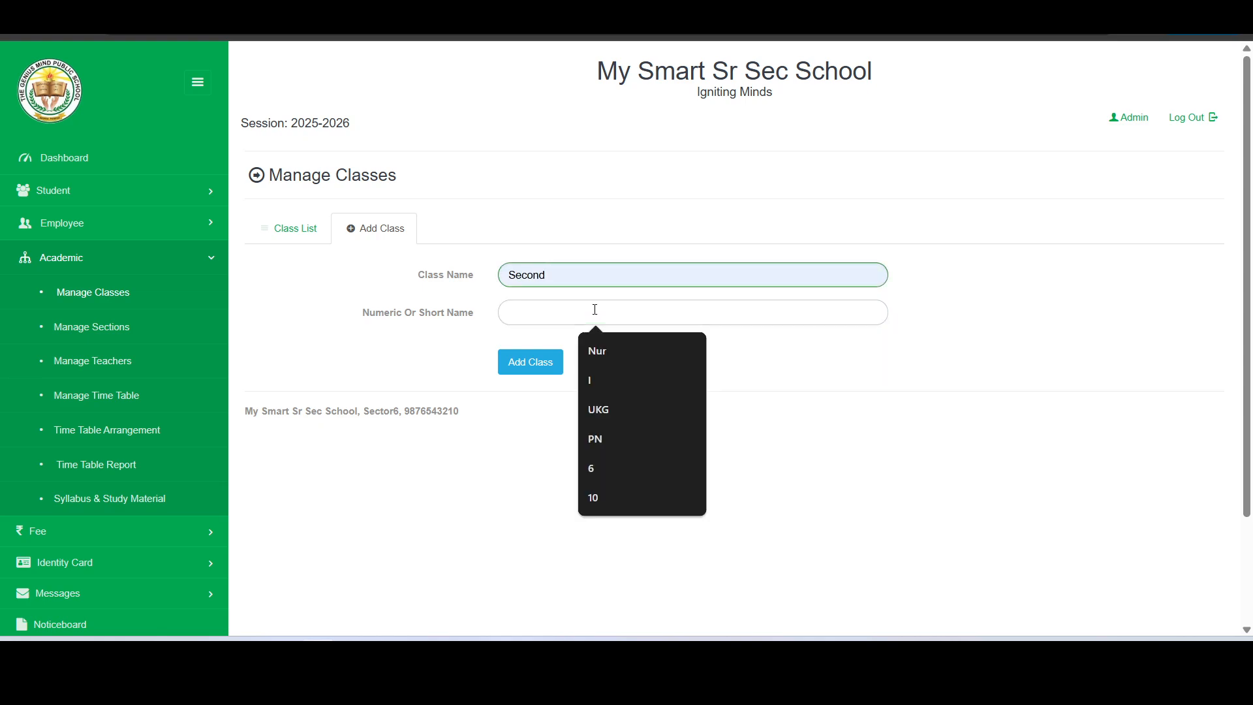
pyautogui.write('II')
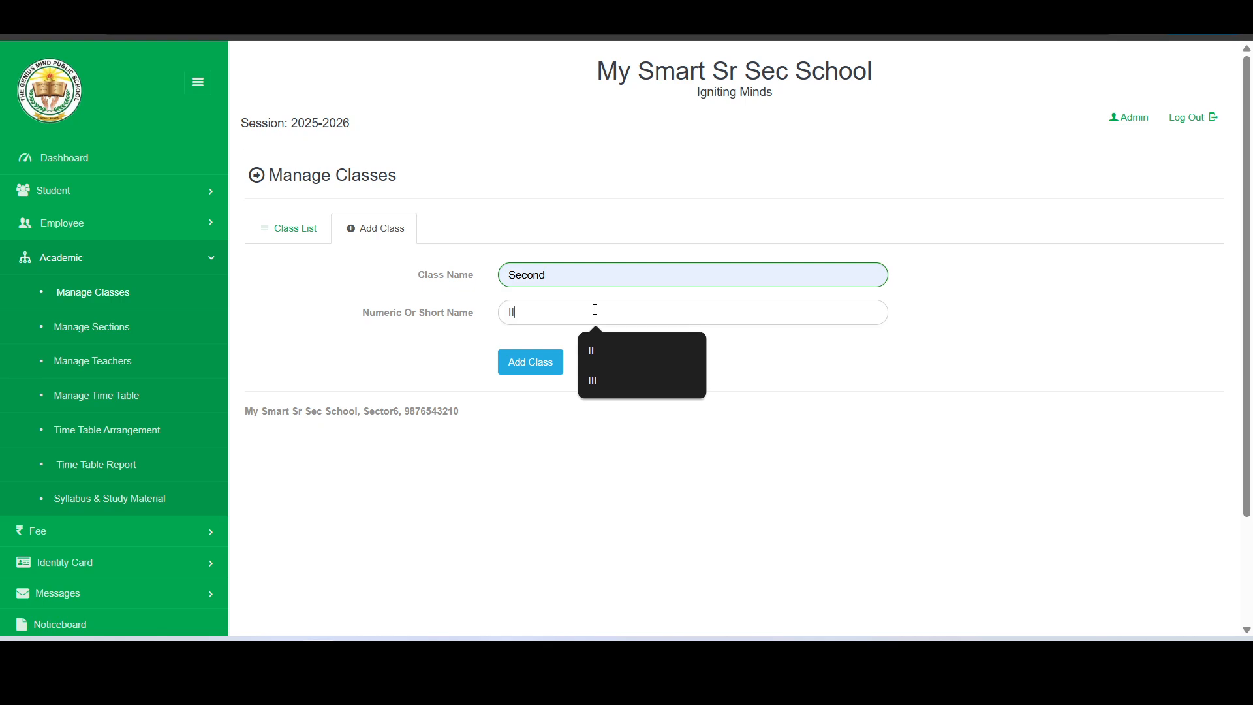
pyautogui.click(520, 363)
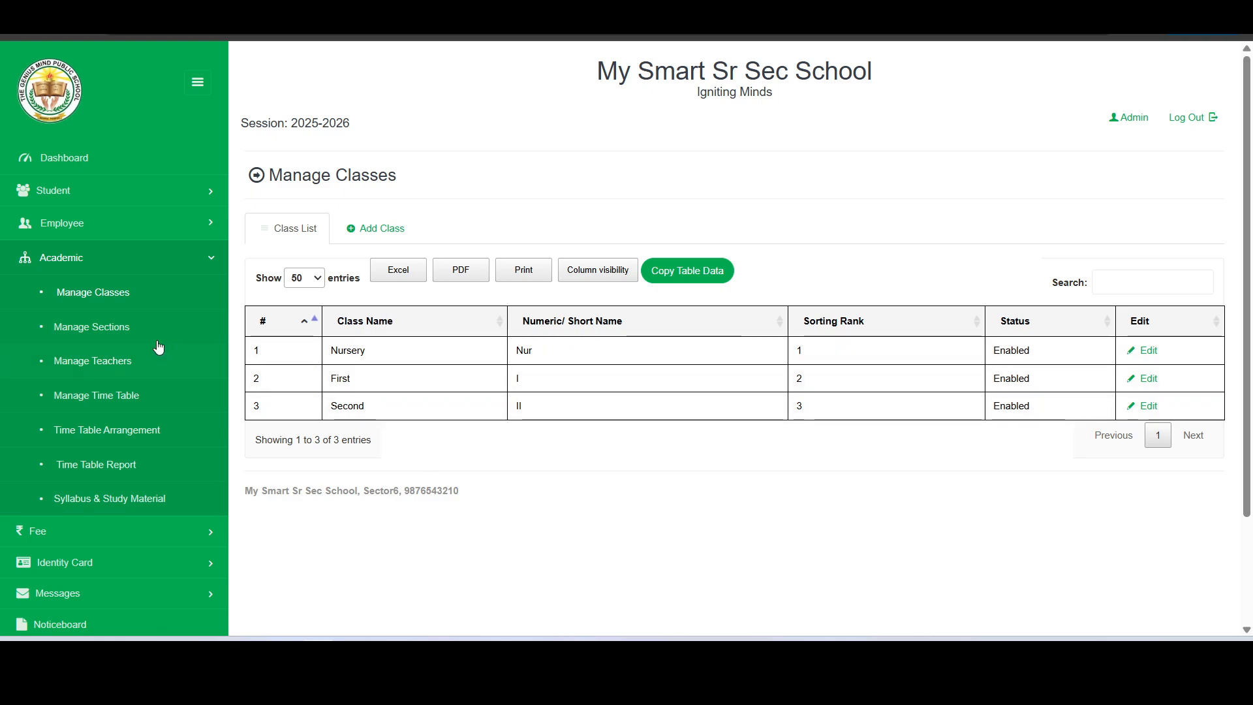
# Open Manage Sections and view the sections of the First and Nursery classes
pyautogui.click(88, 328)
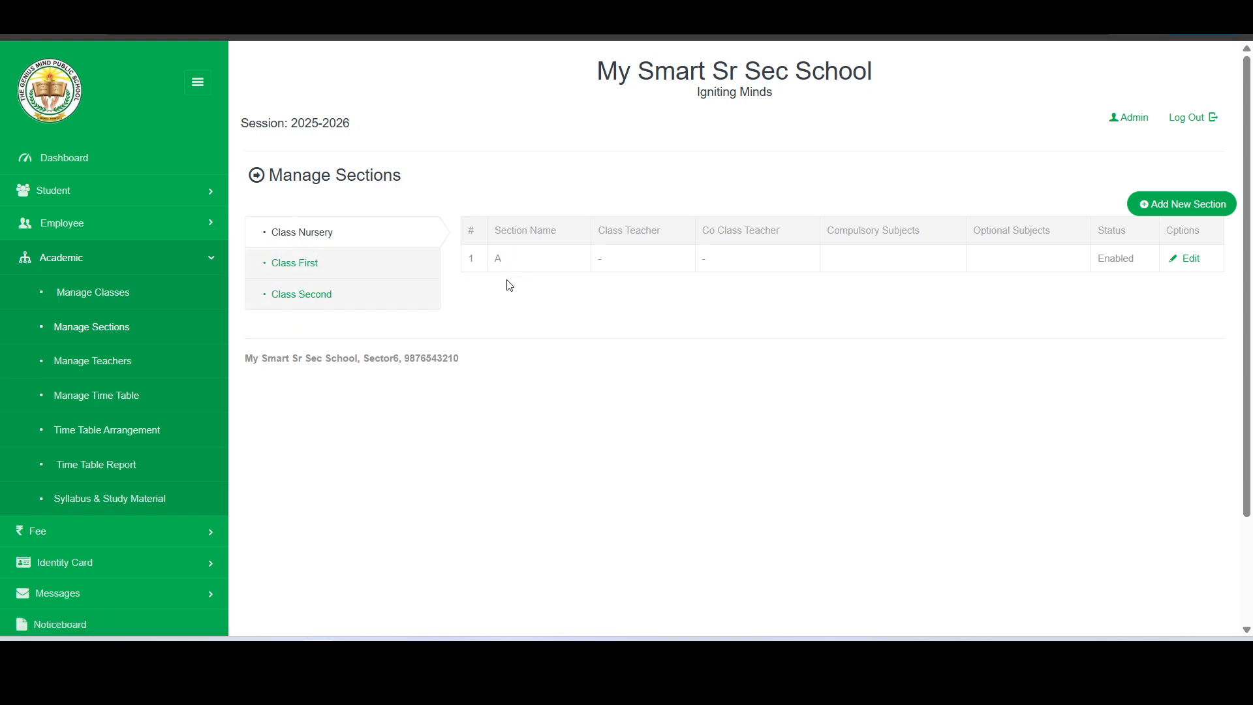
pyautogui.click(352, 268)
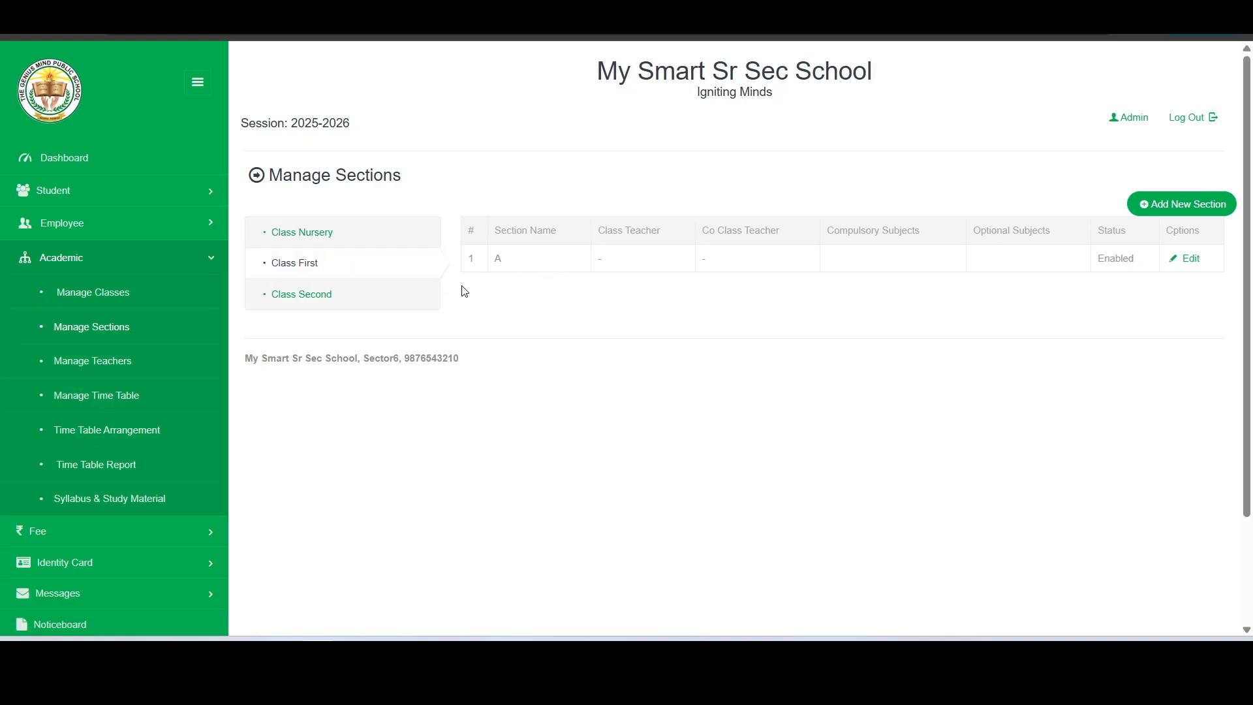
pyautogui.click(374, 246)
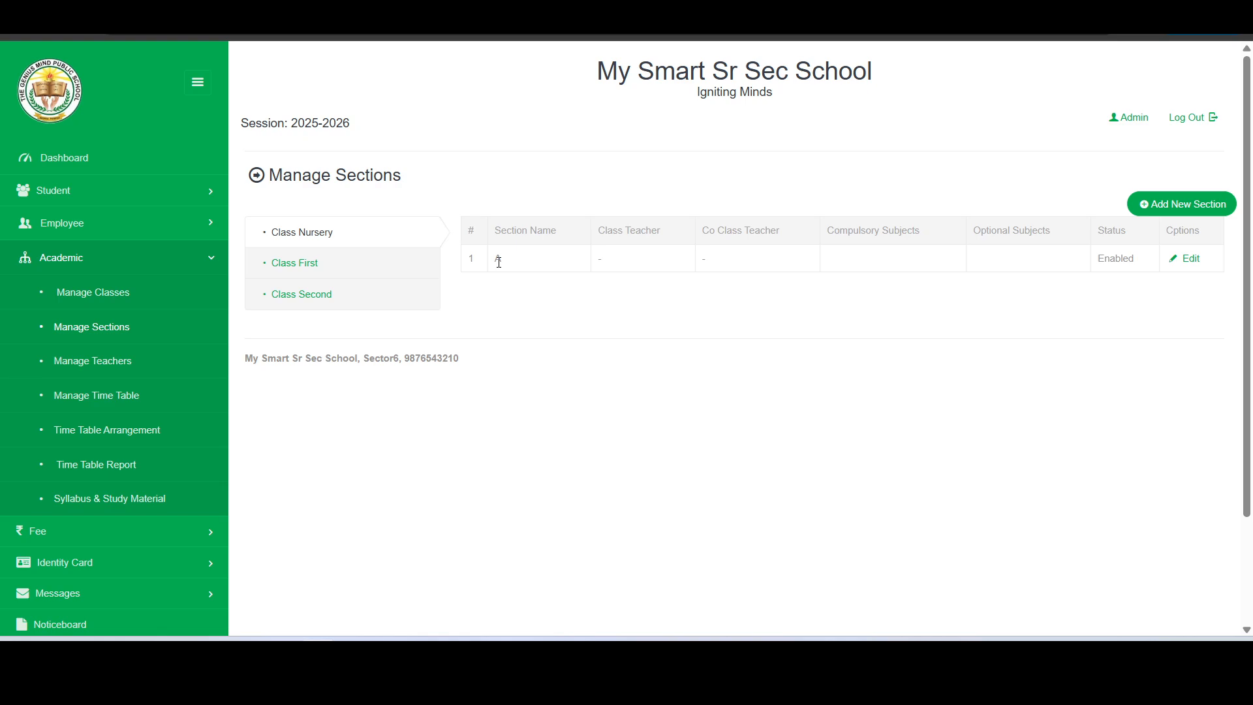
# Rename the Nursery class's section A to Rose and save it
pyautogui.click(1192, 261)
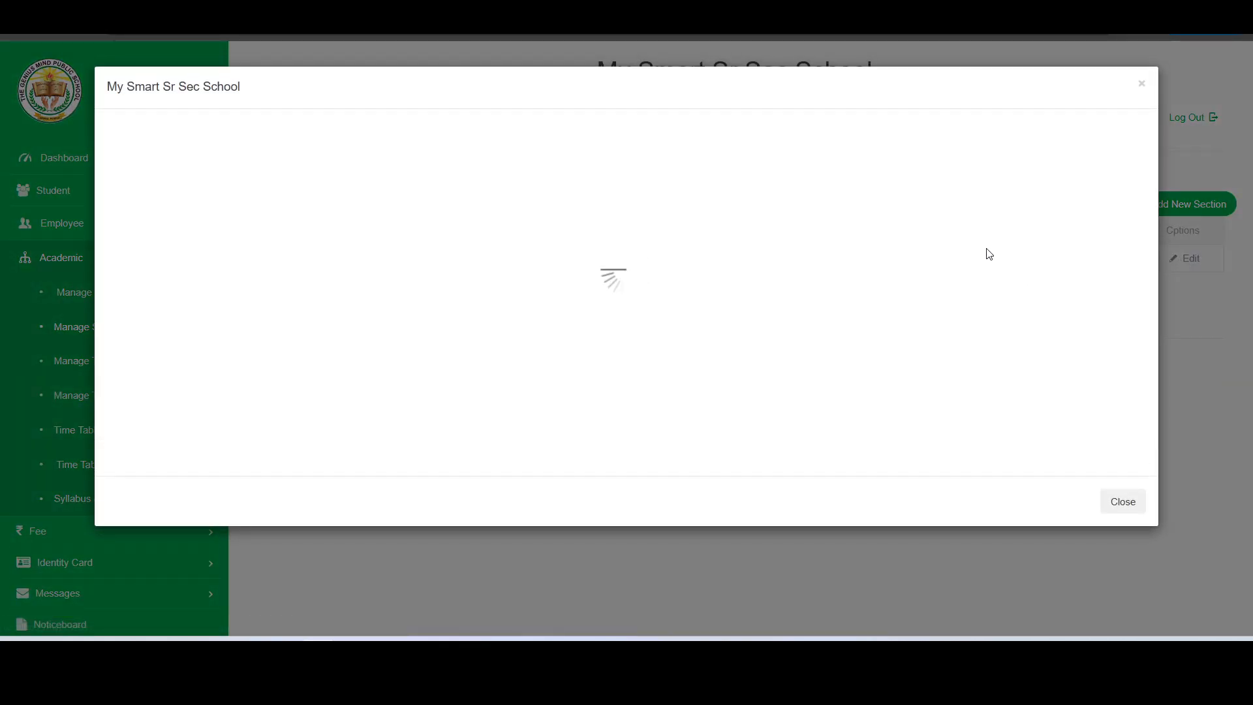
pyautogui.click(394, 230)
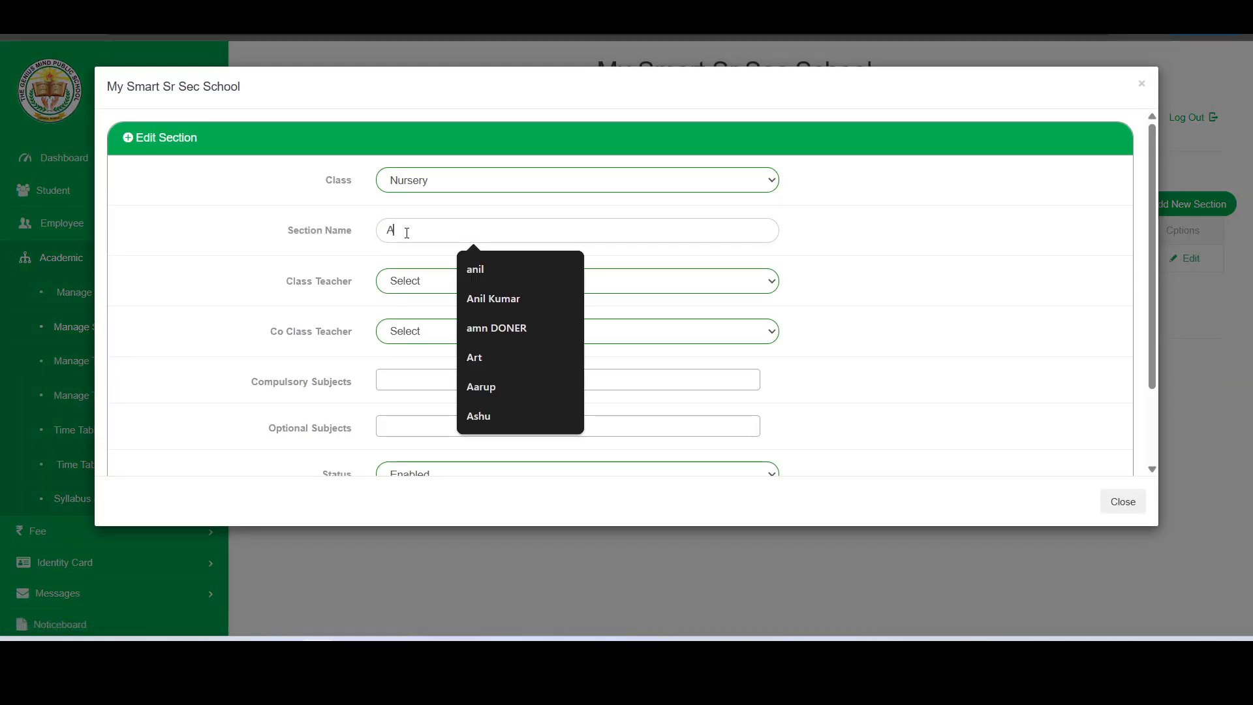
pyautogui.doubleClick(386, 231)
pyautogui.write('R')
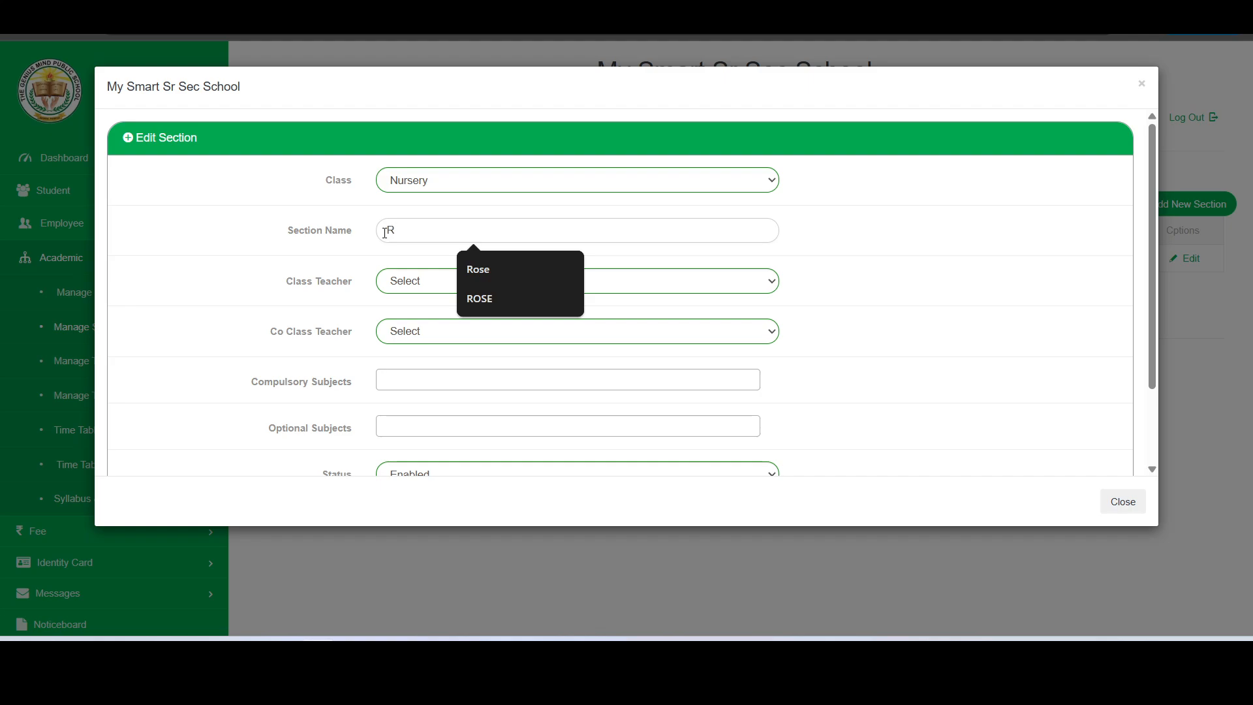
pyautogui.write('ose')
pyautogui.click(301, 248)
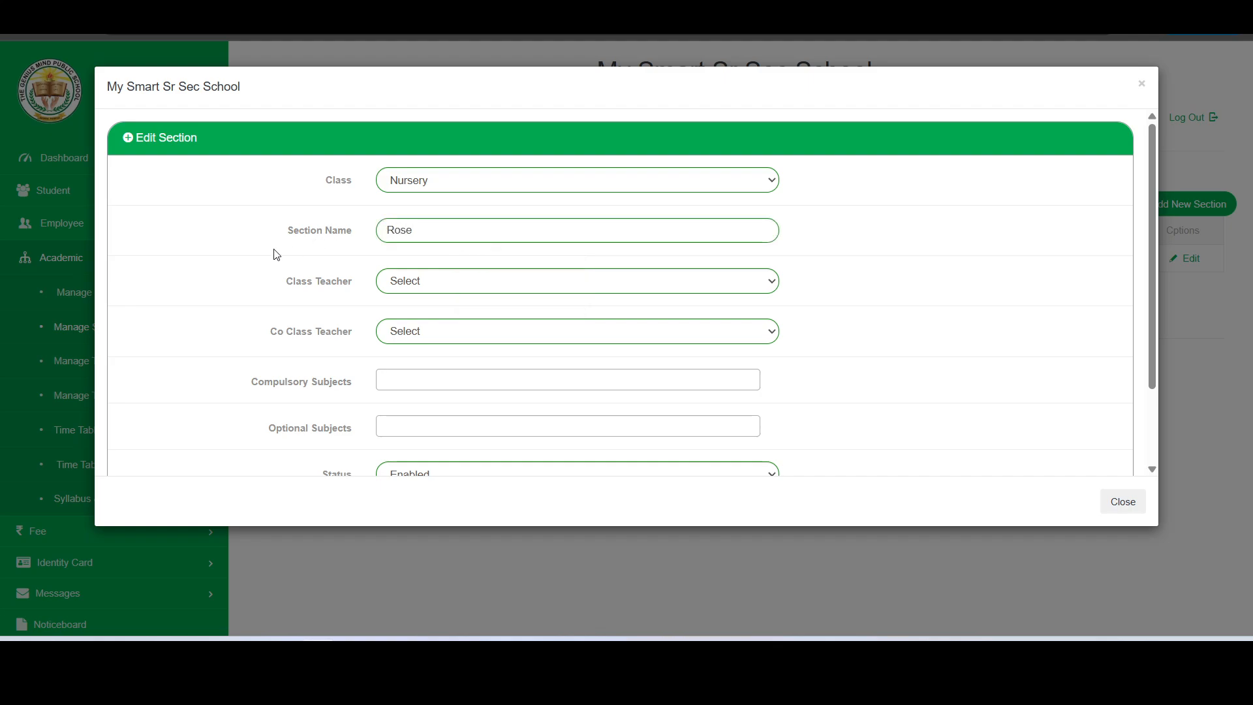
pyautogui.scroll(-2, 294, 274)
pyautogui.click(388, 426)
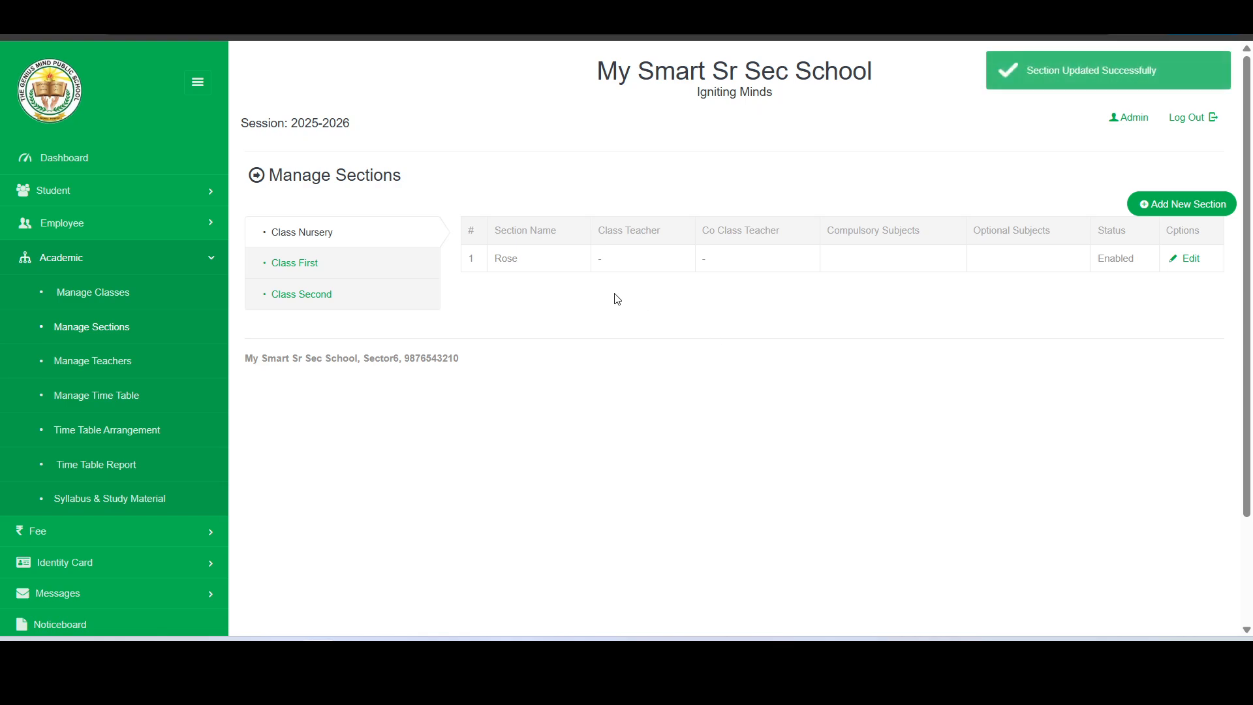
# Check the renamed Rose section, then view the First and Nursery section lists
pyautogui.doubleClick(501, 260)
pyautogui.click(536, 294)
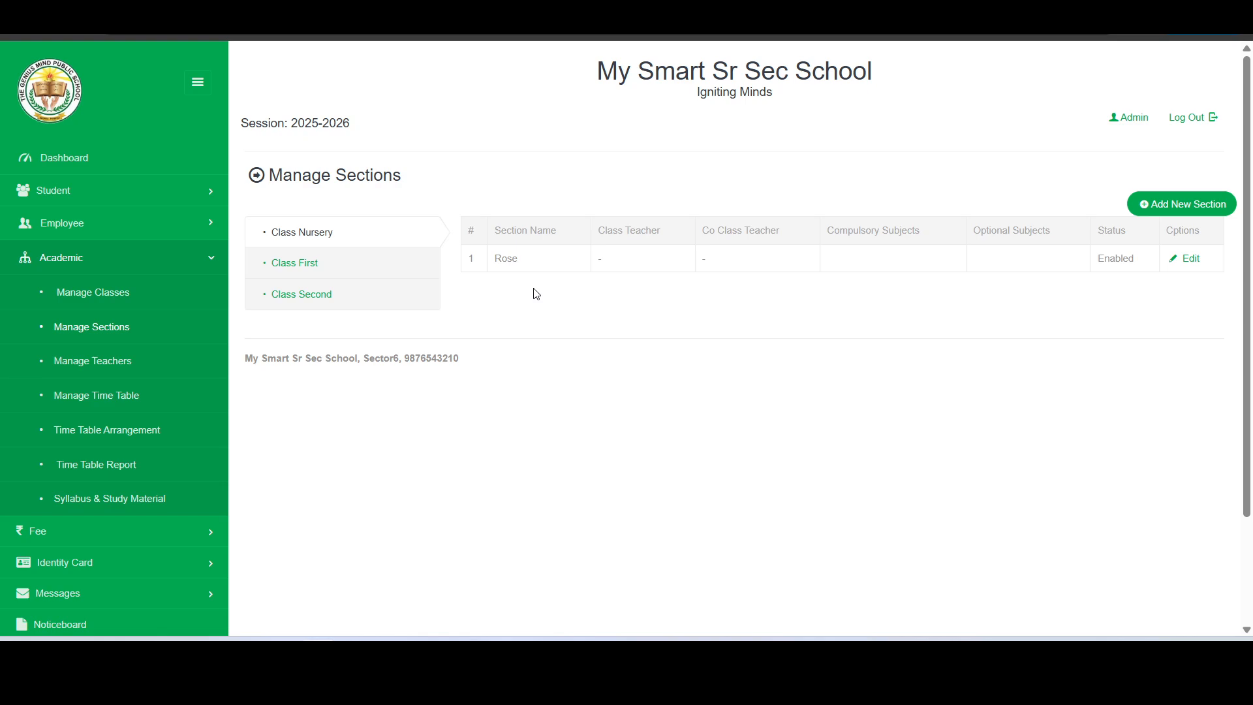
pyautogui.click(366, 274)
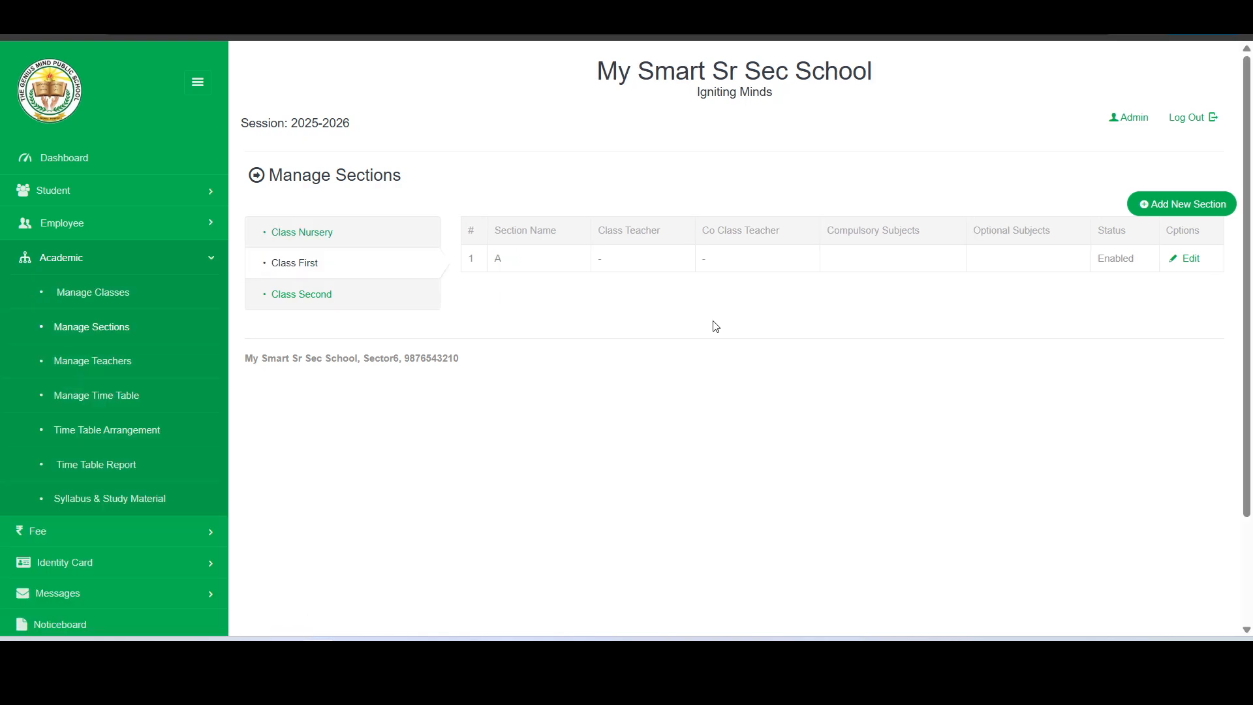
pyautogui.click(358, 234)
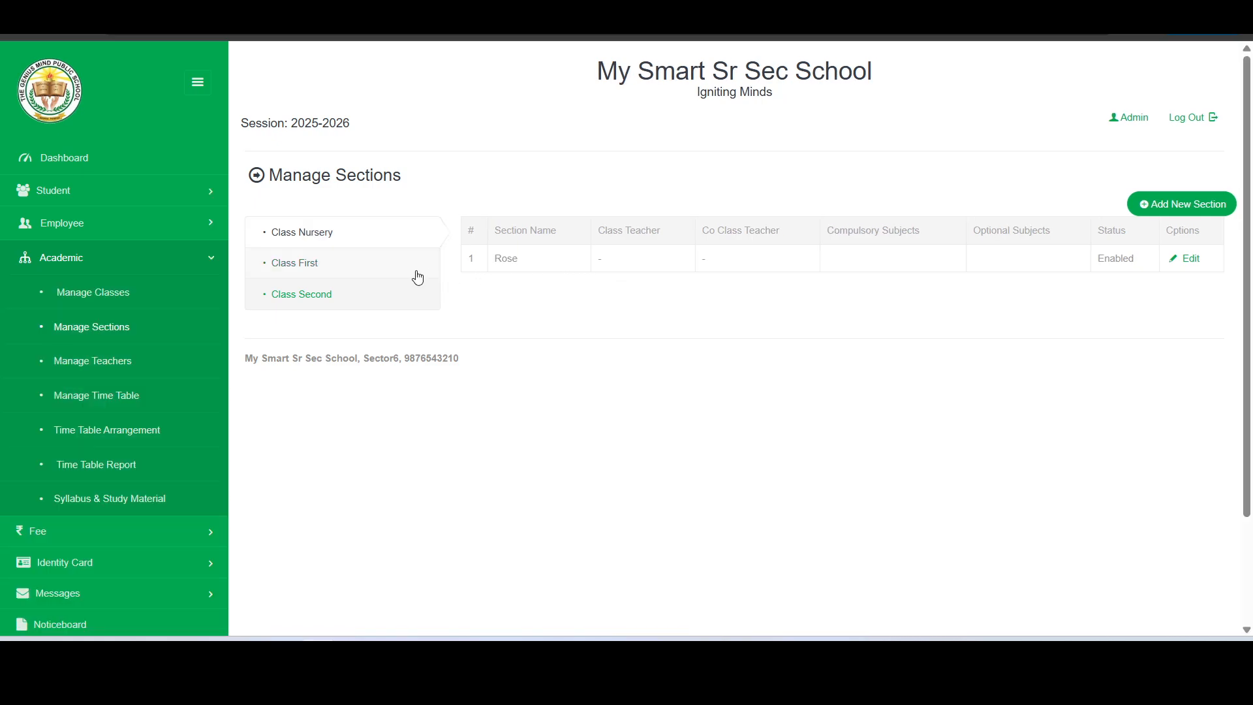
# Add a Nursery section named Lily, then view the First class's sections
pyautogui.click(1184, 207)
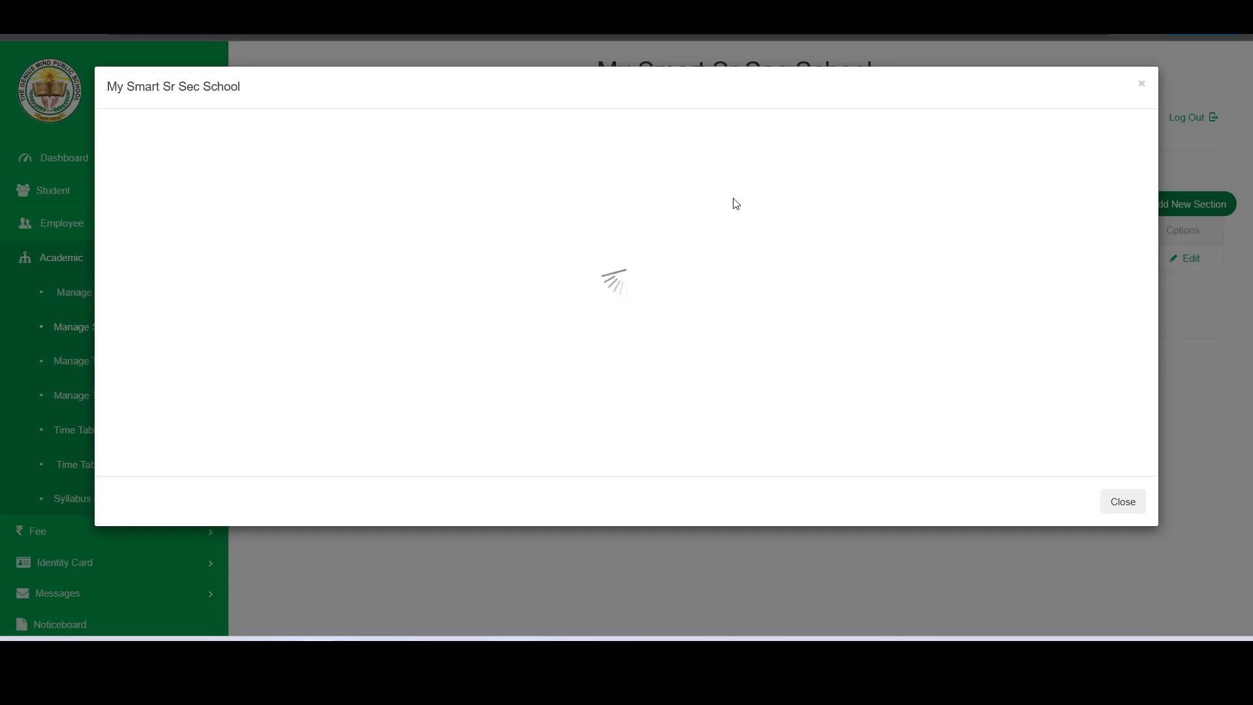
pyautogui.click(617, 182)
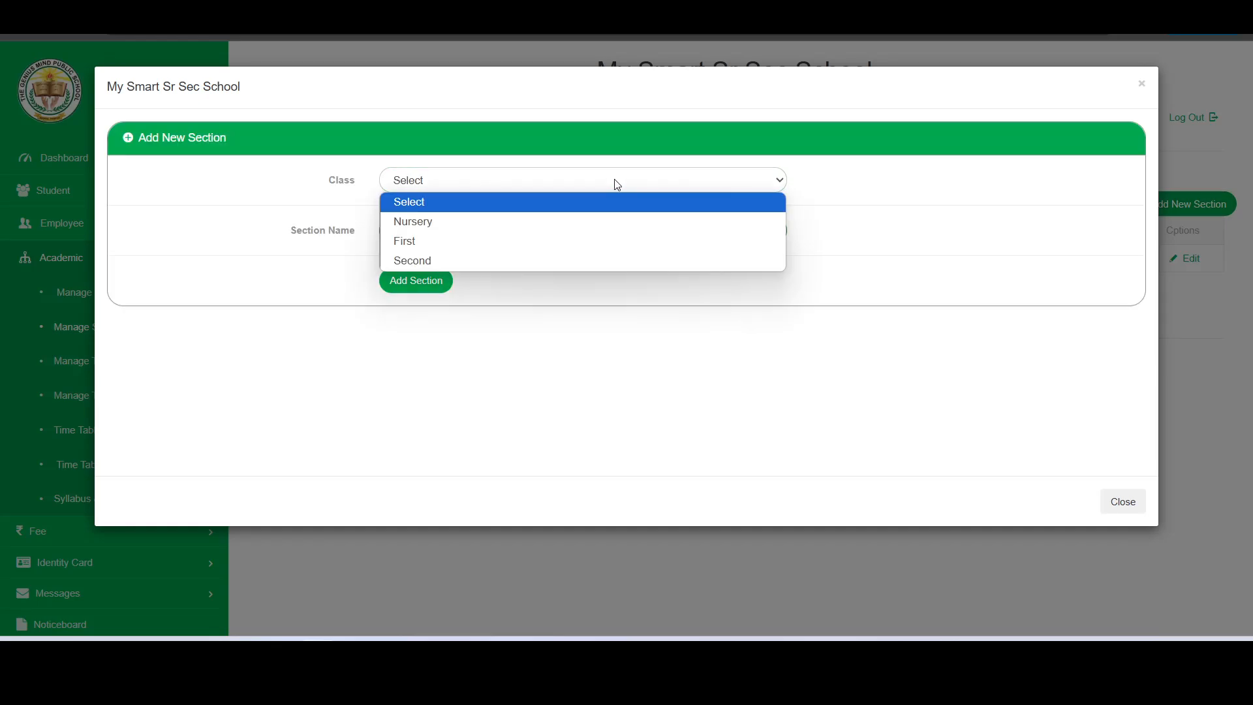
pyautogui.click(589, 222)
pyautogui.click(572, 230)
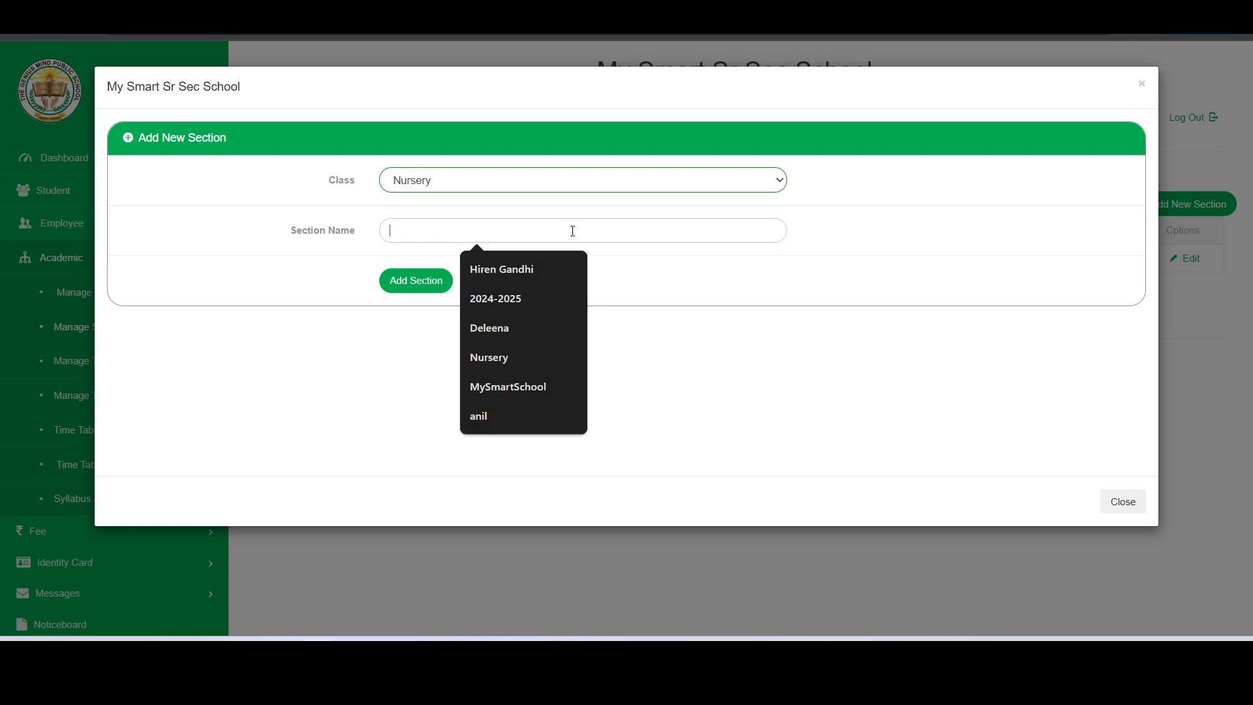
pyautogui.write('Lily')
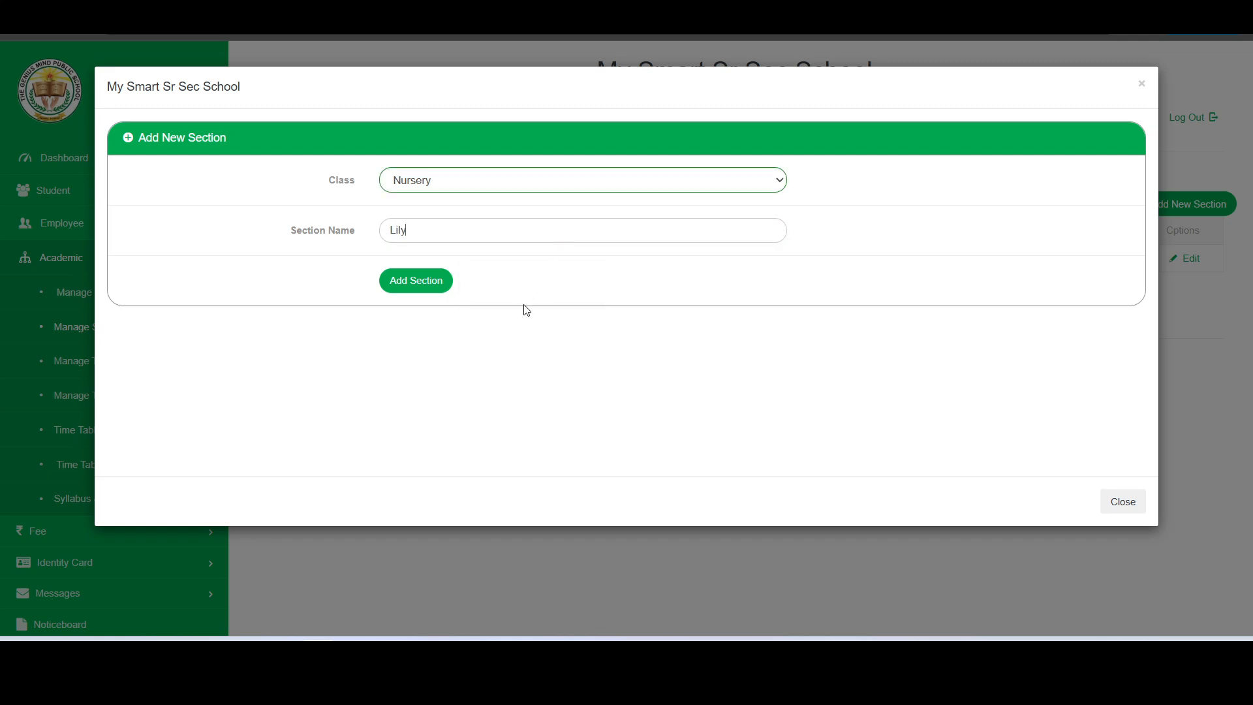
pyautogui.click(436, 289)
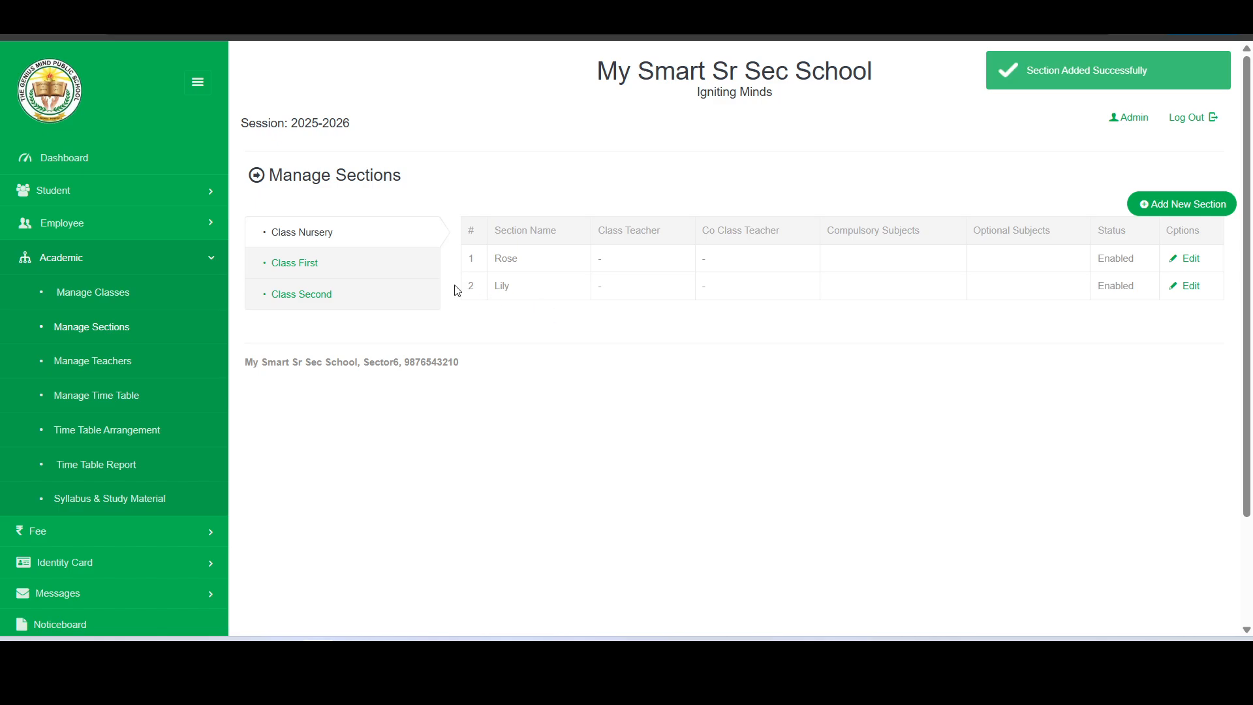
pyautogui.click(333, 274)
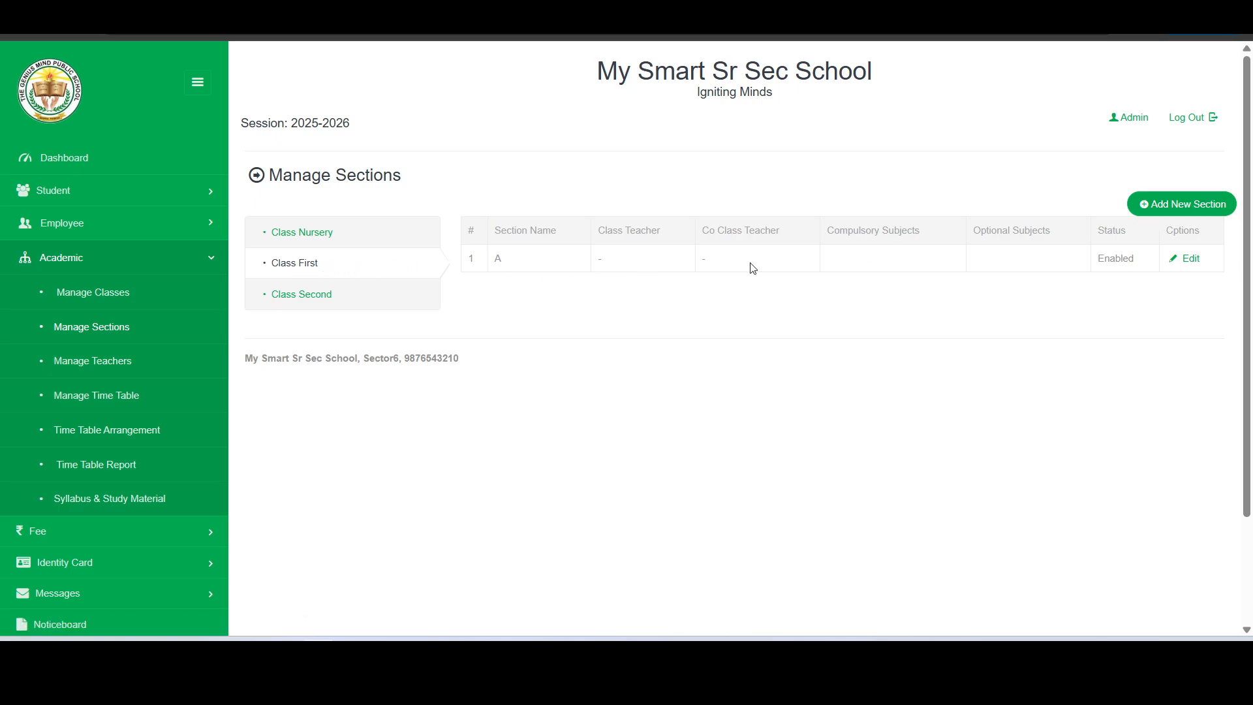
# Add section B to the First class, then highlight the current 2025-2026 session
pyautogui.click(1176, 206)
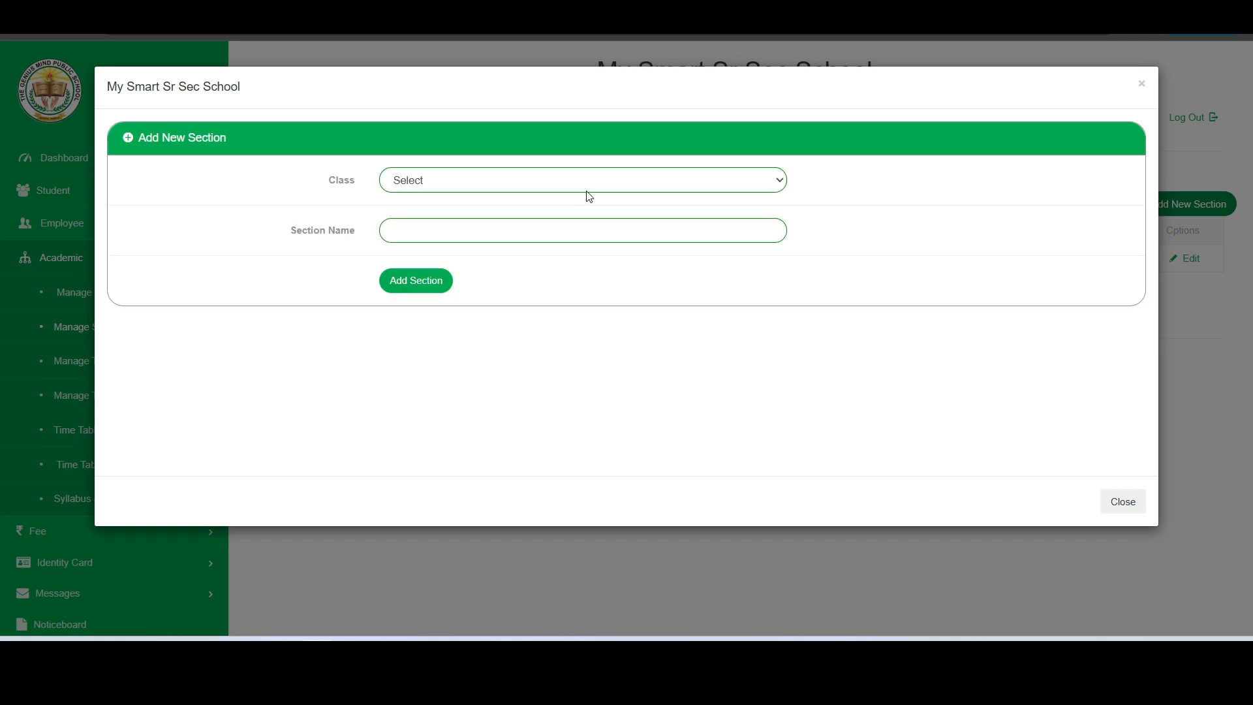
pyautogui.click(559, 181)
pyautogui.click(514, 239)
pyautogui.click(513, 234)
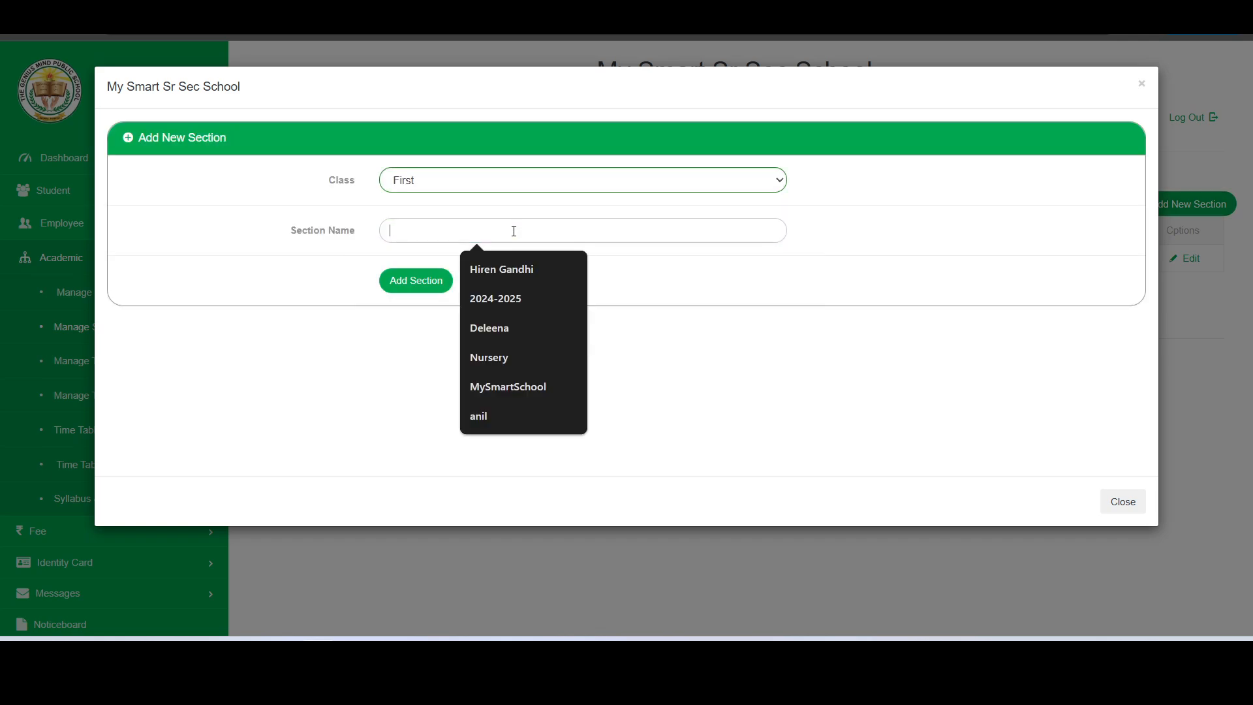
pyautogui.write('b')
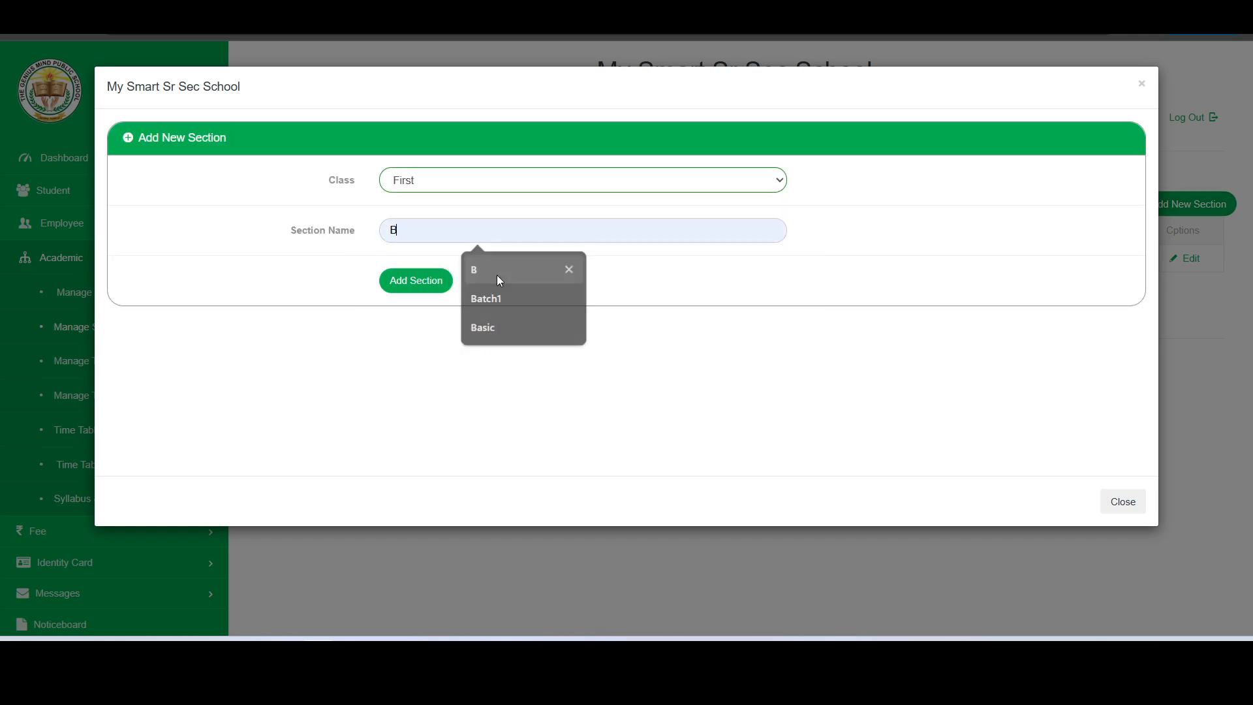
pyautogui.click(496, 273)
pyautogui.click(424, 282)
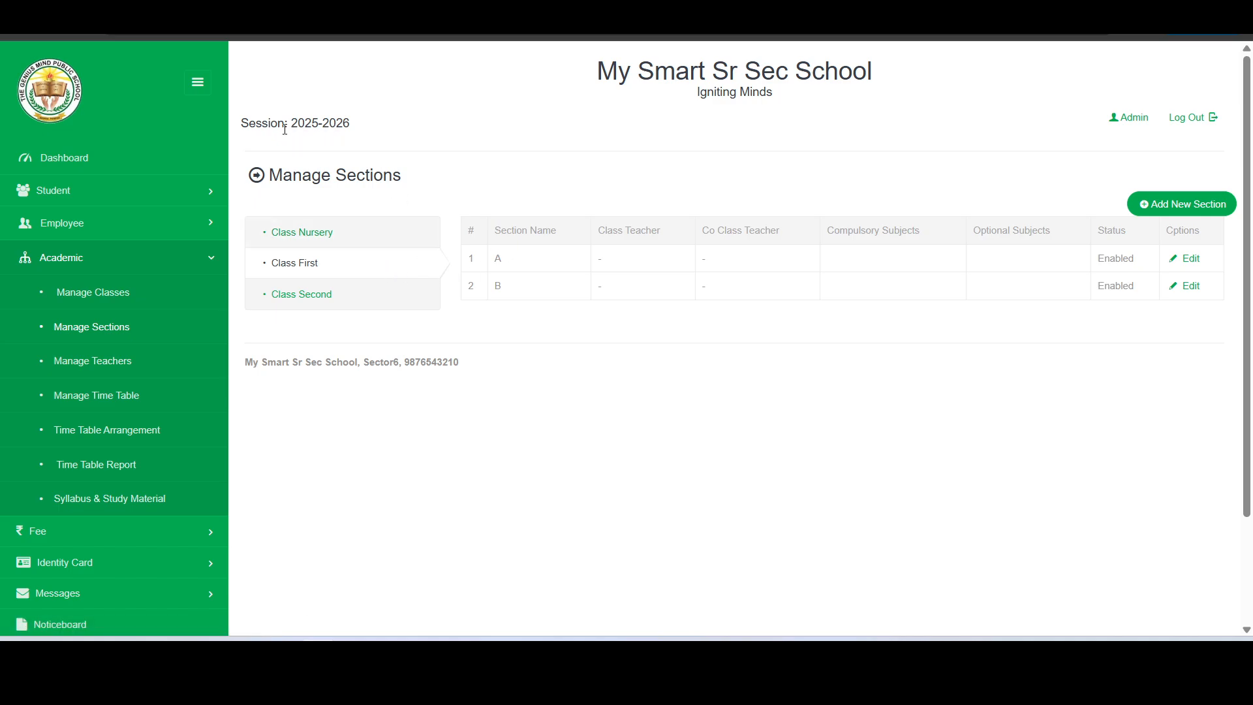
pyautogui.moveTo(238, 124); pyautogui.dragTo(371, 131)
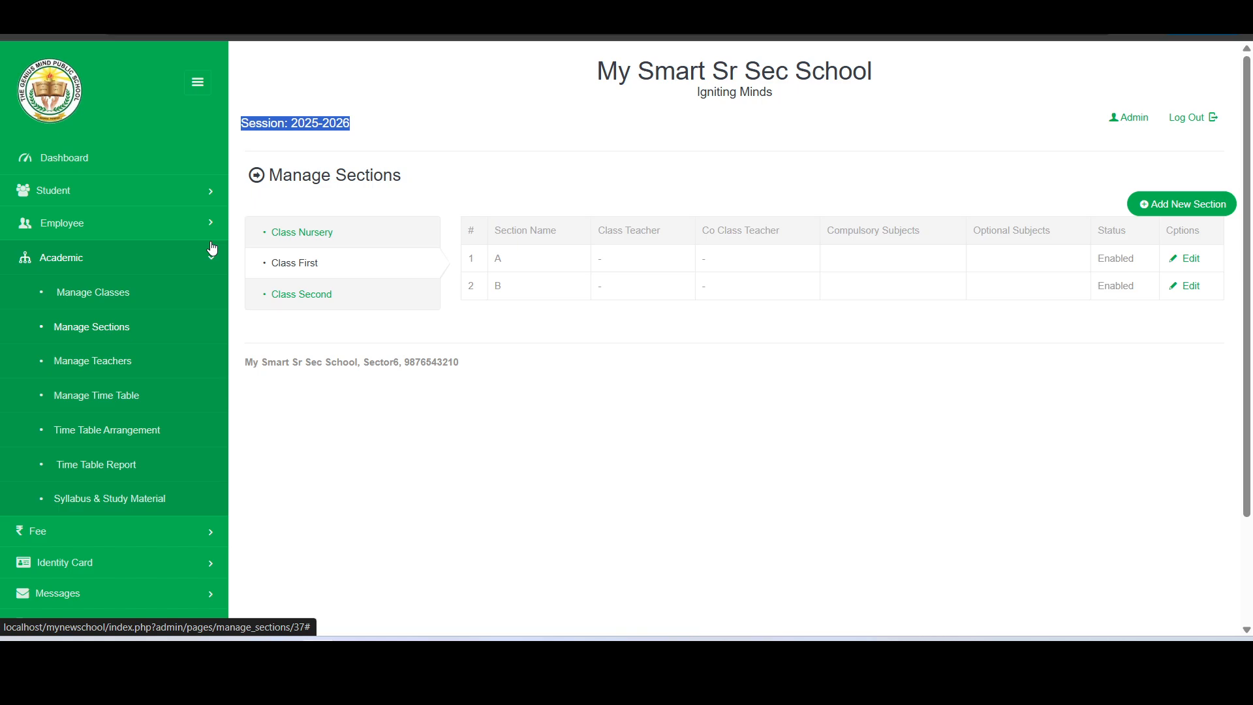
# Open the Admit Student form under Student and keep session 2025-2026
pyautogui.click(189, 255)
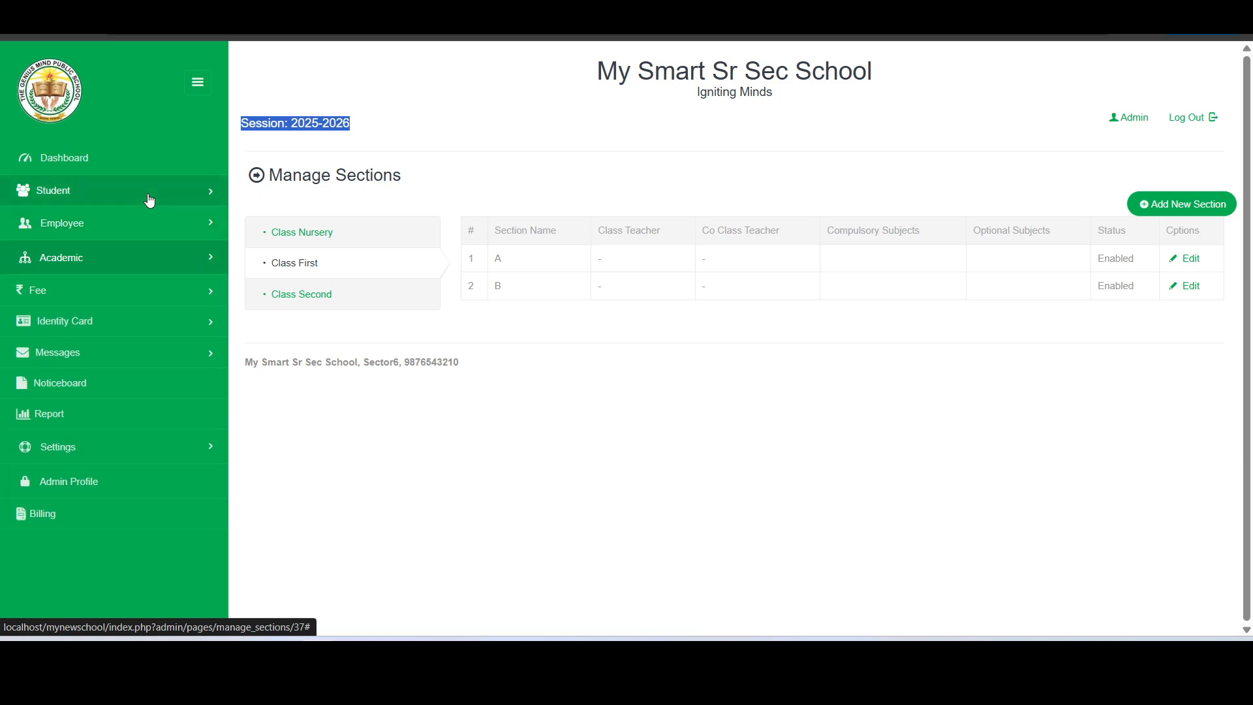
pyautogui.click(150, 201)
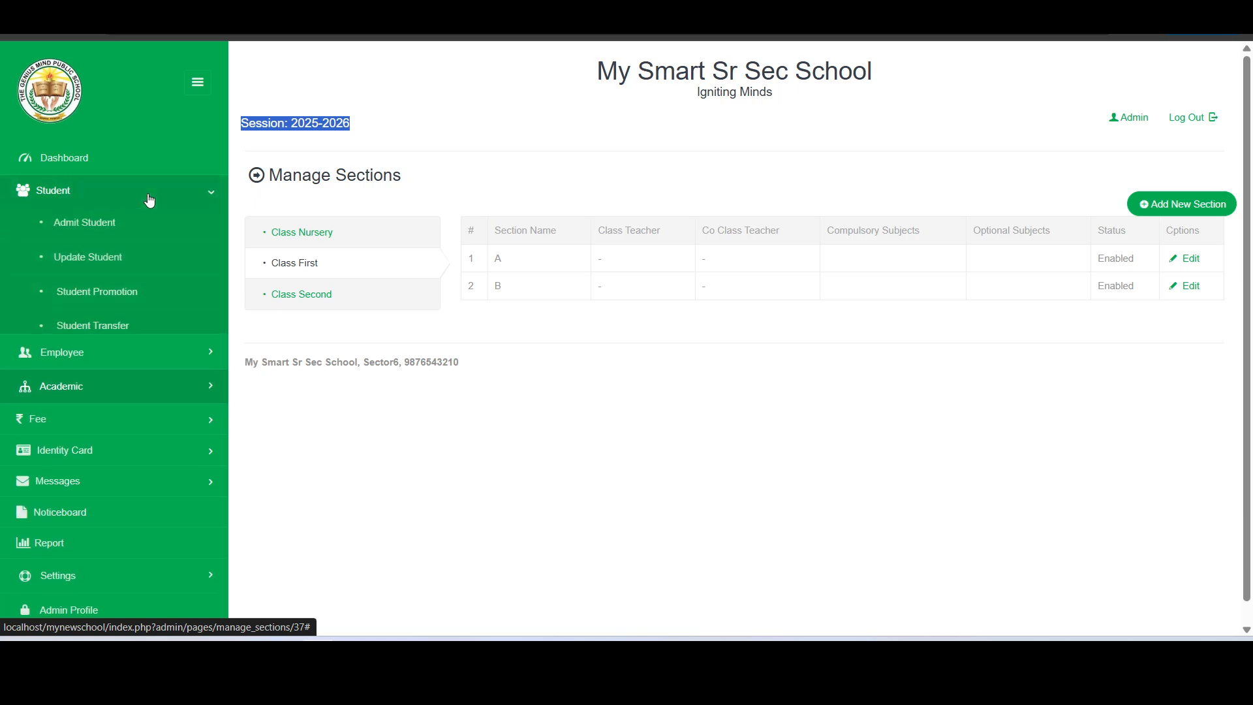
pyautogui.click(85, 225)
pyautogui.scroll(-1, 271, 229)
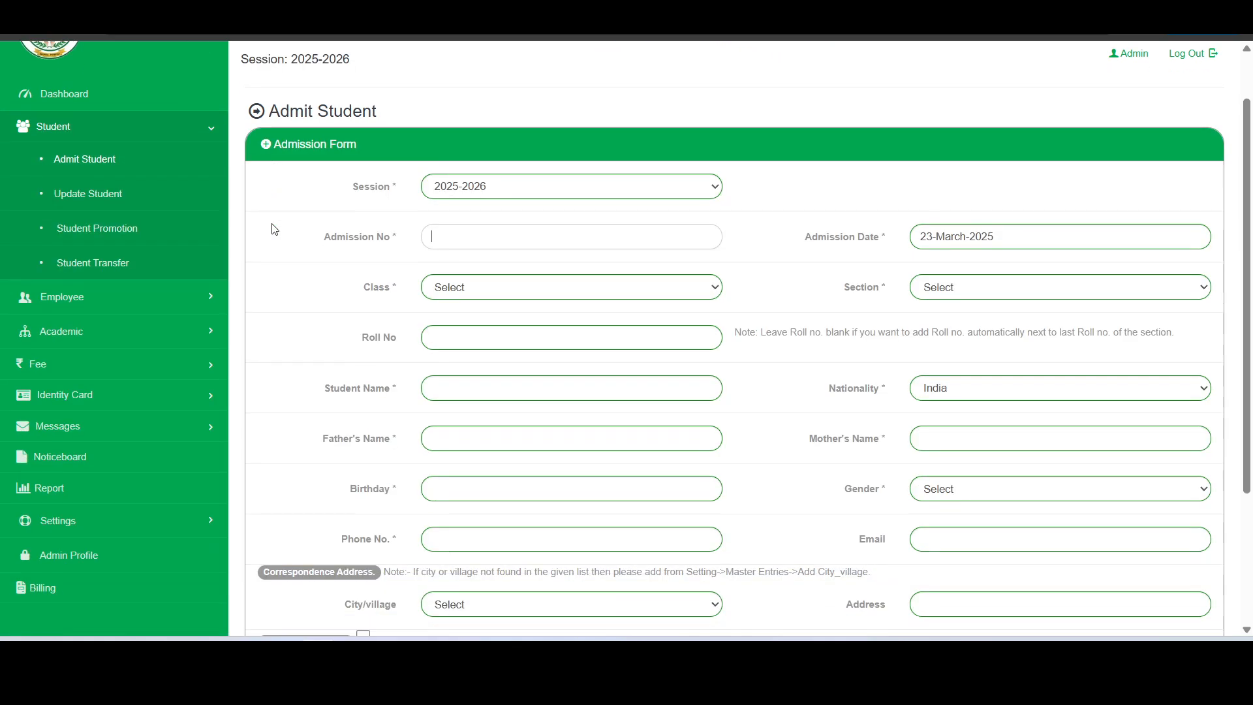
pyautogui.click(537, 165)
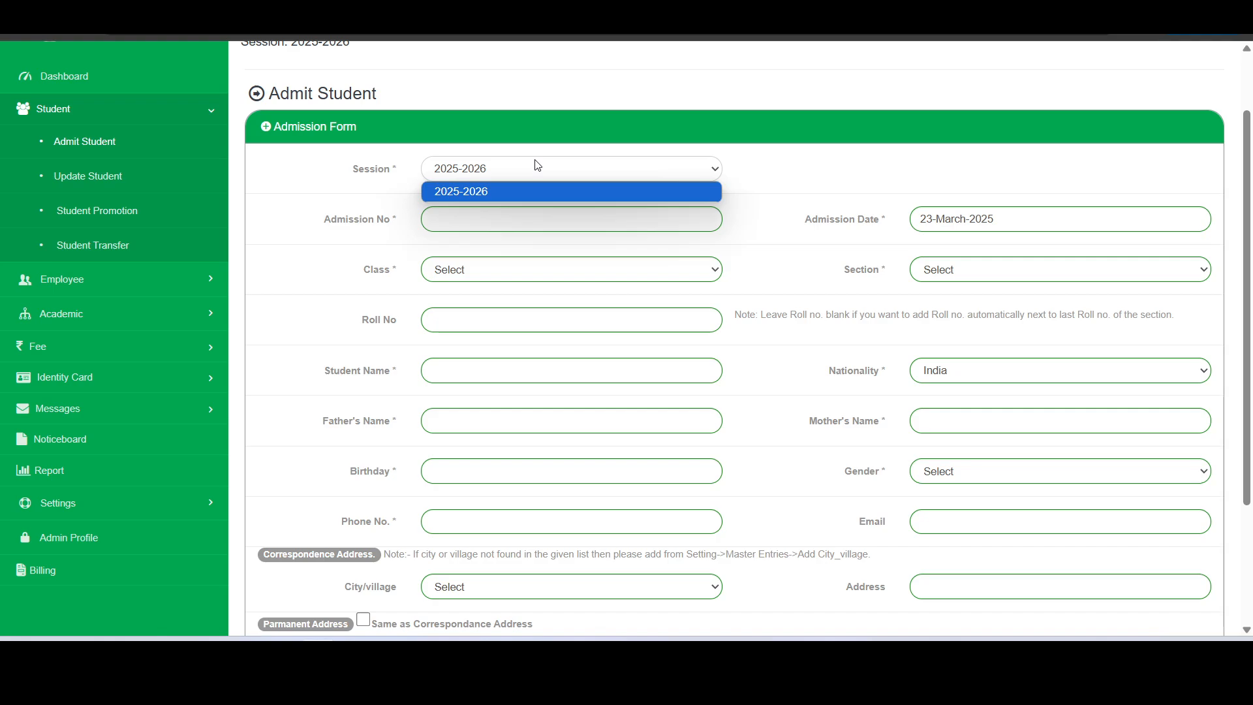
pyautogui.click(537, 165)
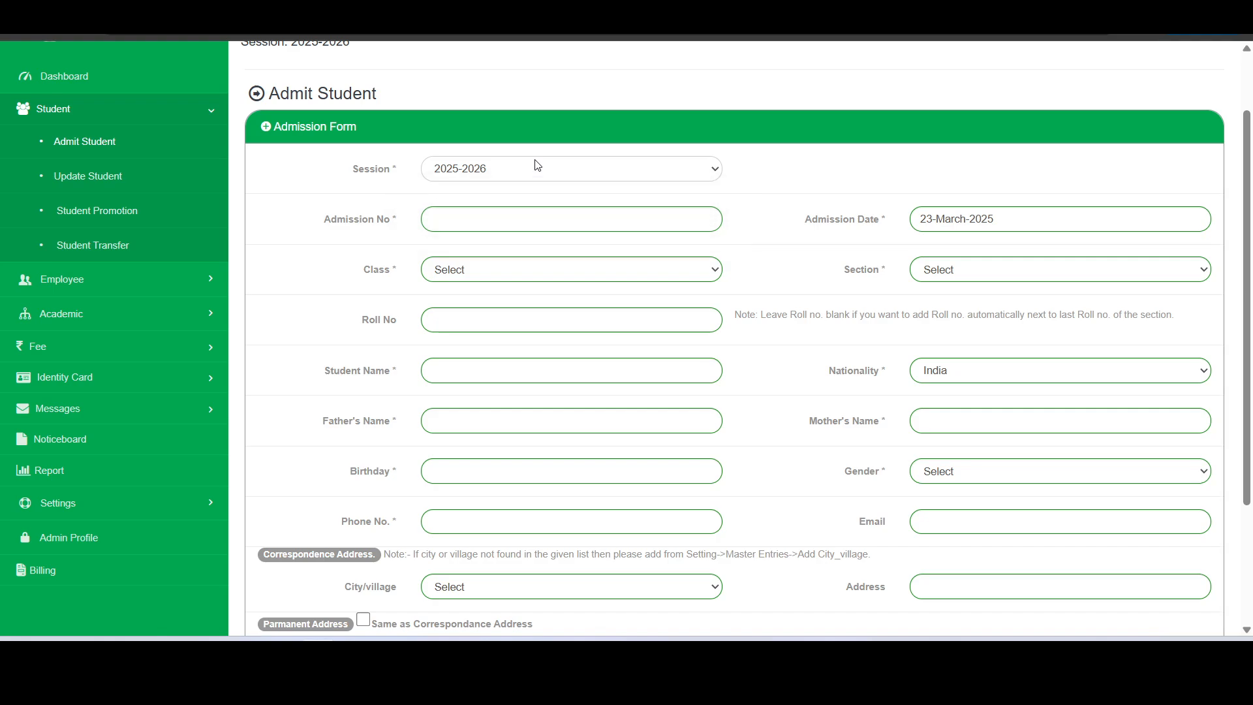
pyautogui.click(570, 269)
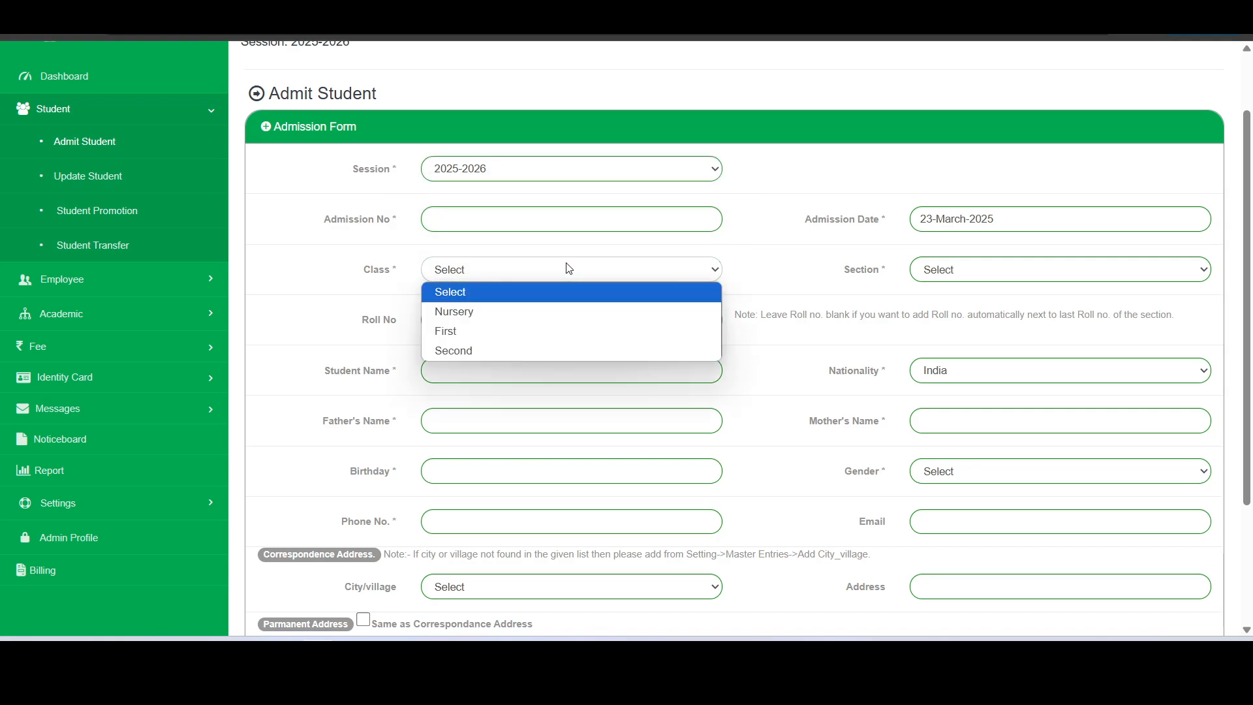
pyautogui.click(569, 269)
# Enter admission number 123 and place the student in class Nursery, section Rose
pyautogui.click(579, 217)
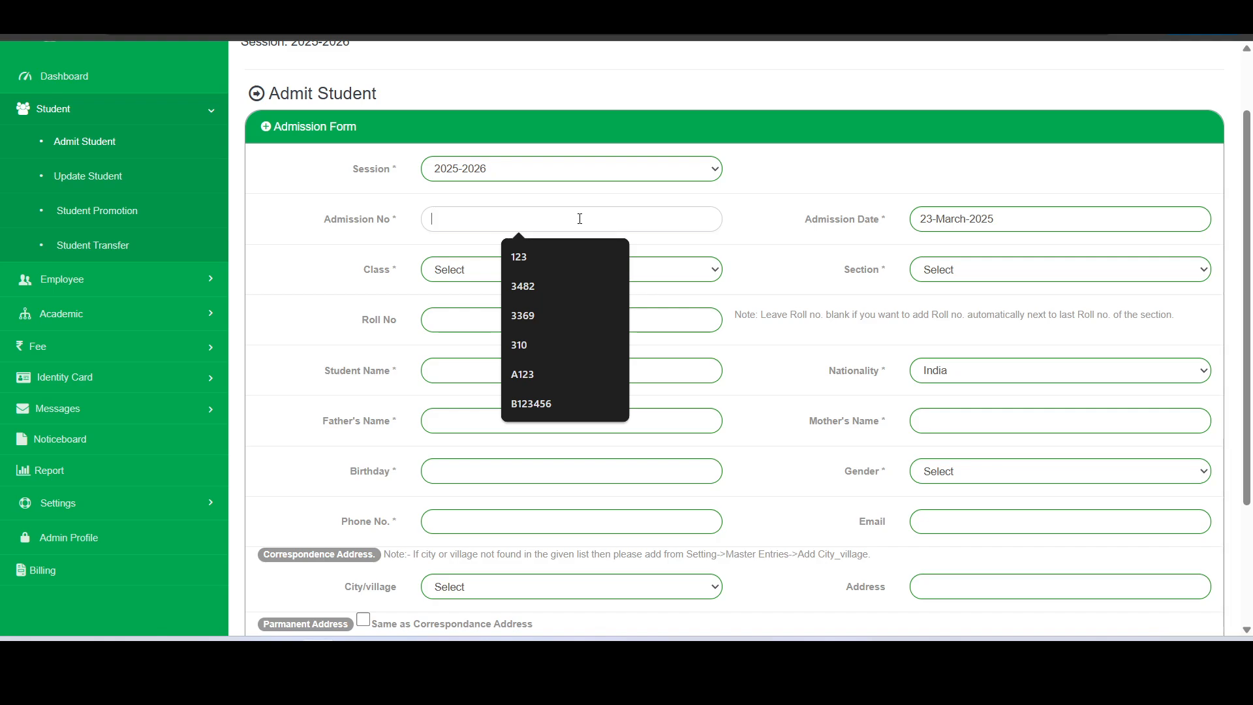
pyautogui.write('123')
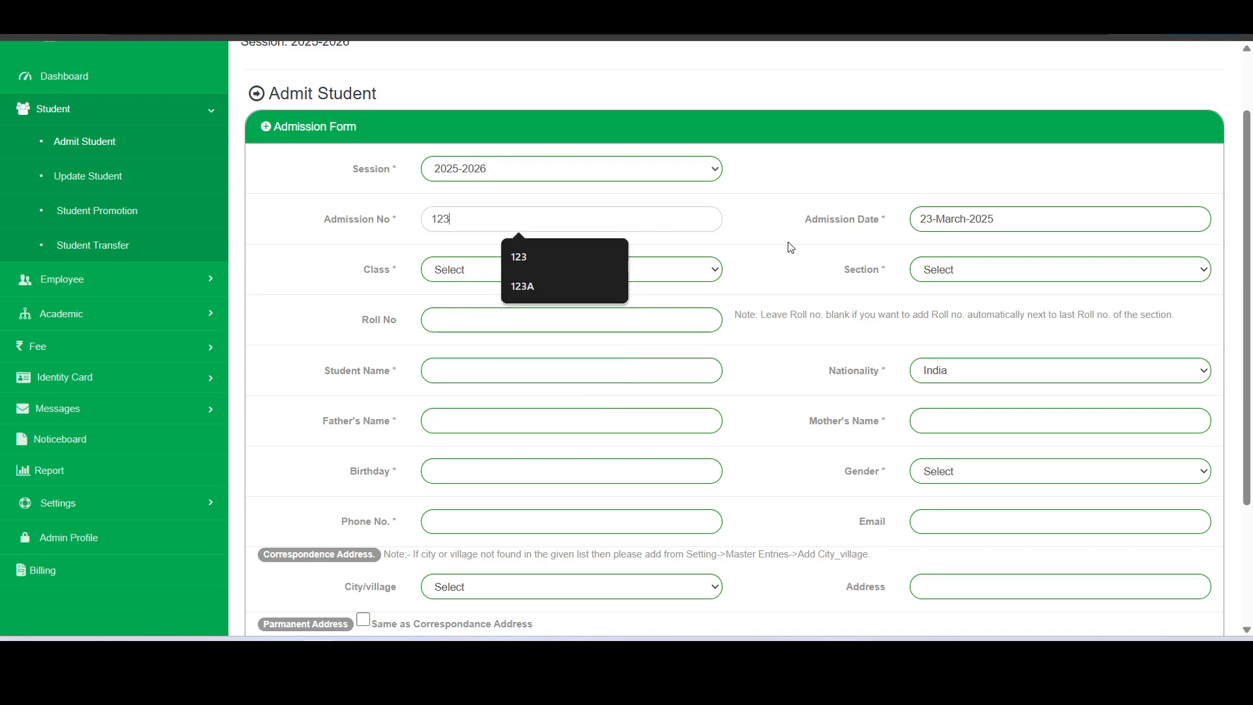
pyautogui.click(790, 248)
pyautogui.click(699, 267)
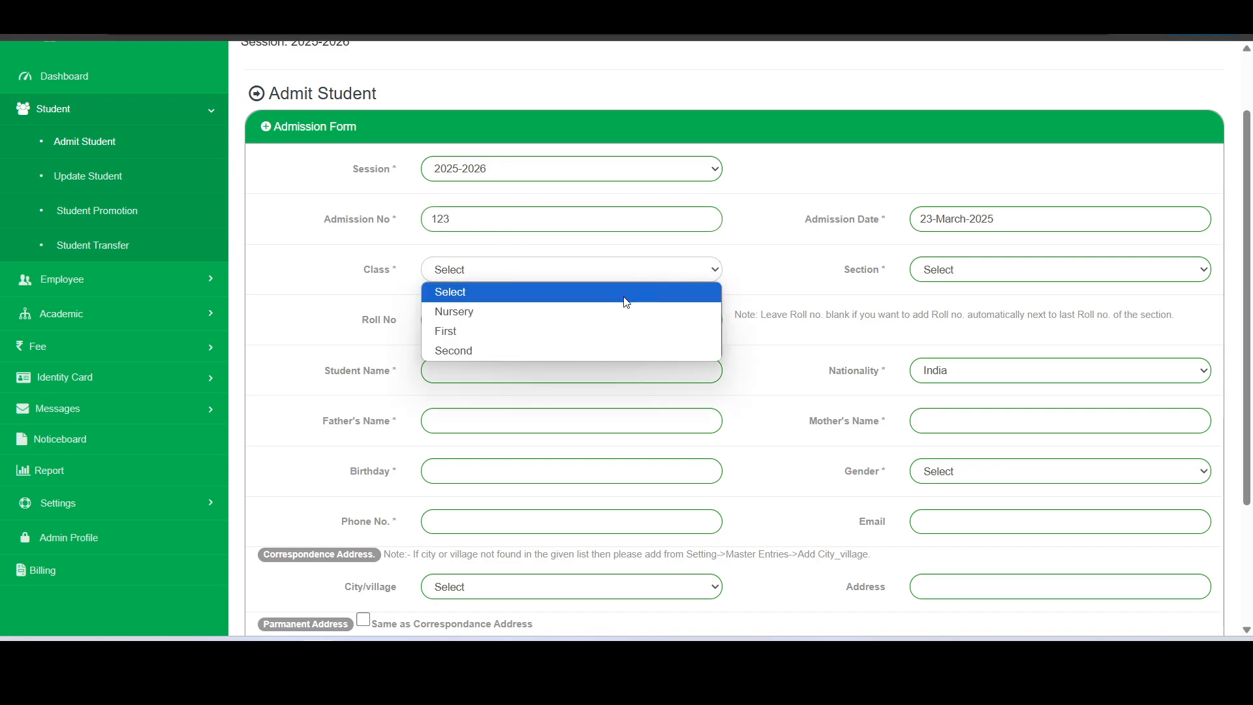
pyautogui.click(564, 313)
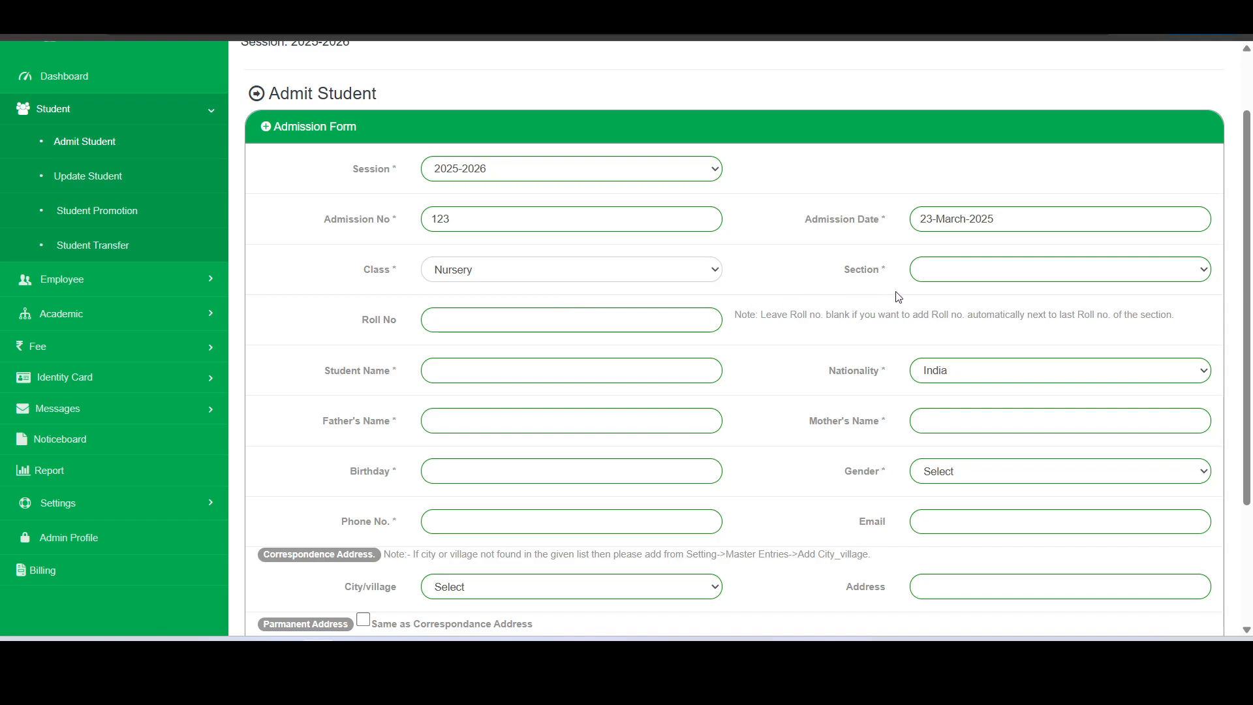
pyautogui.click(978, 271)
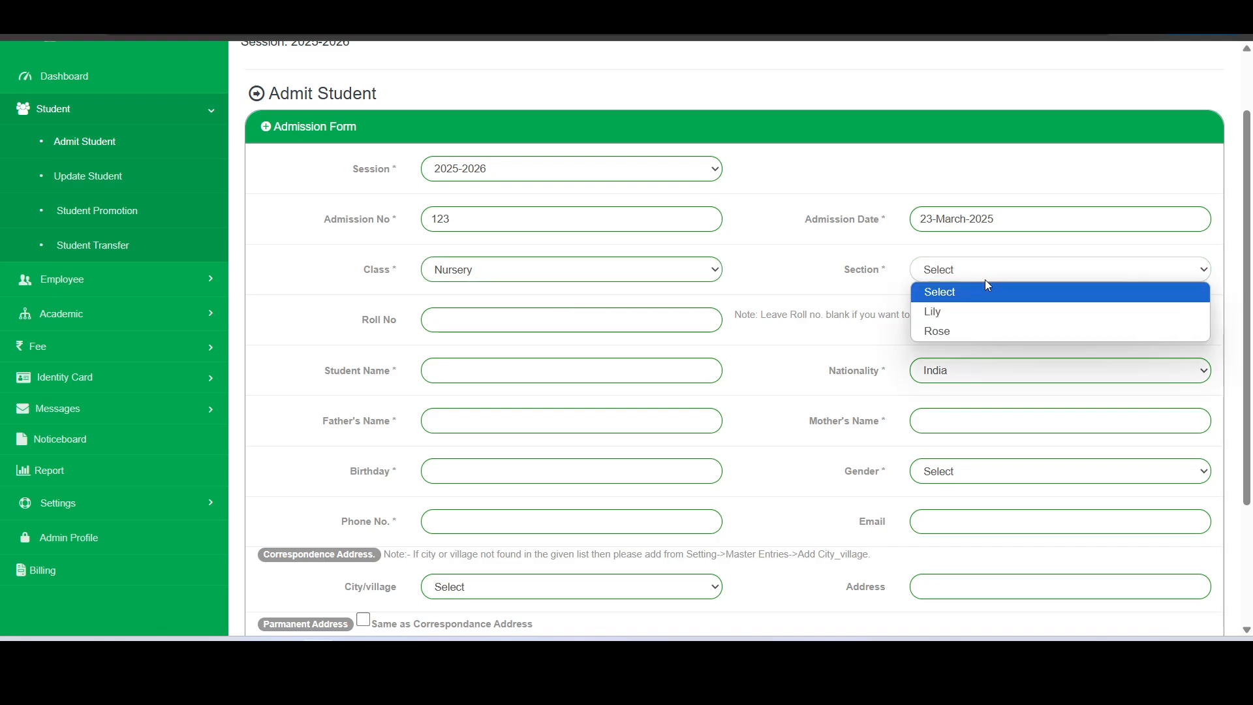
pyautogui.click(972, 331)
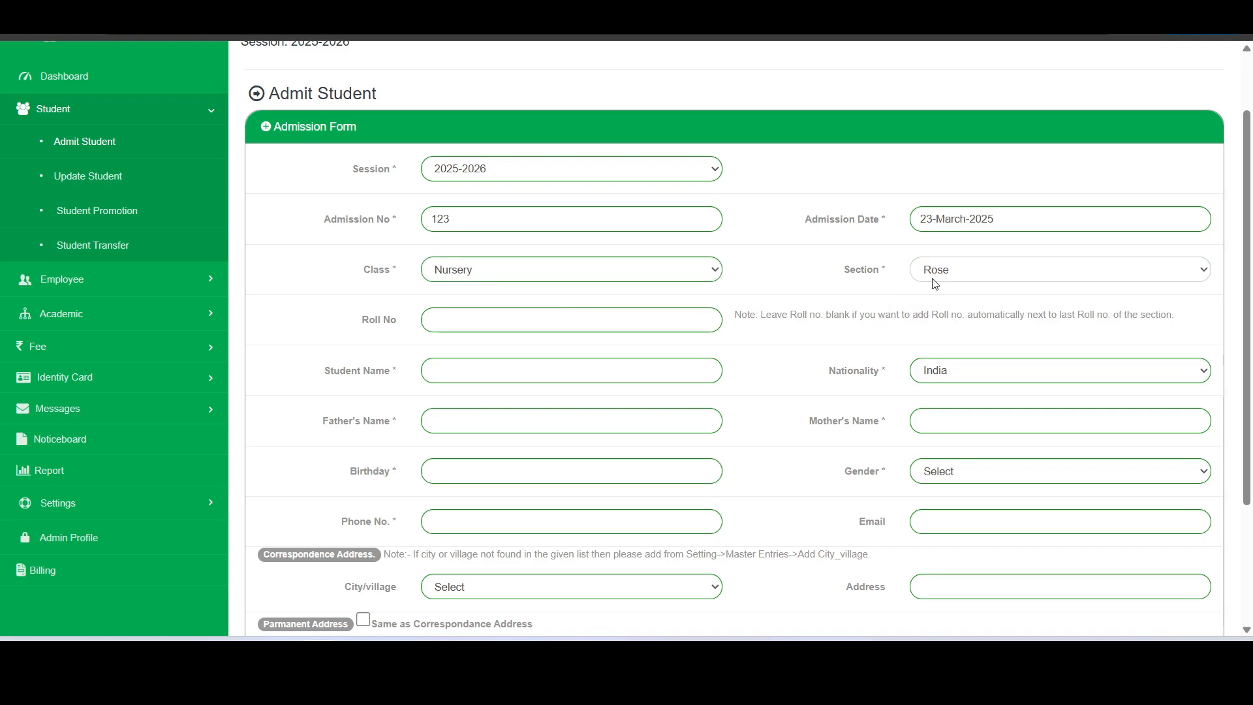
pyautogui.click(607, 320)
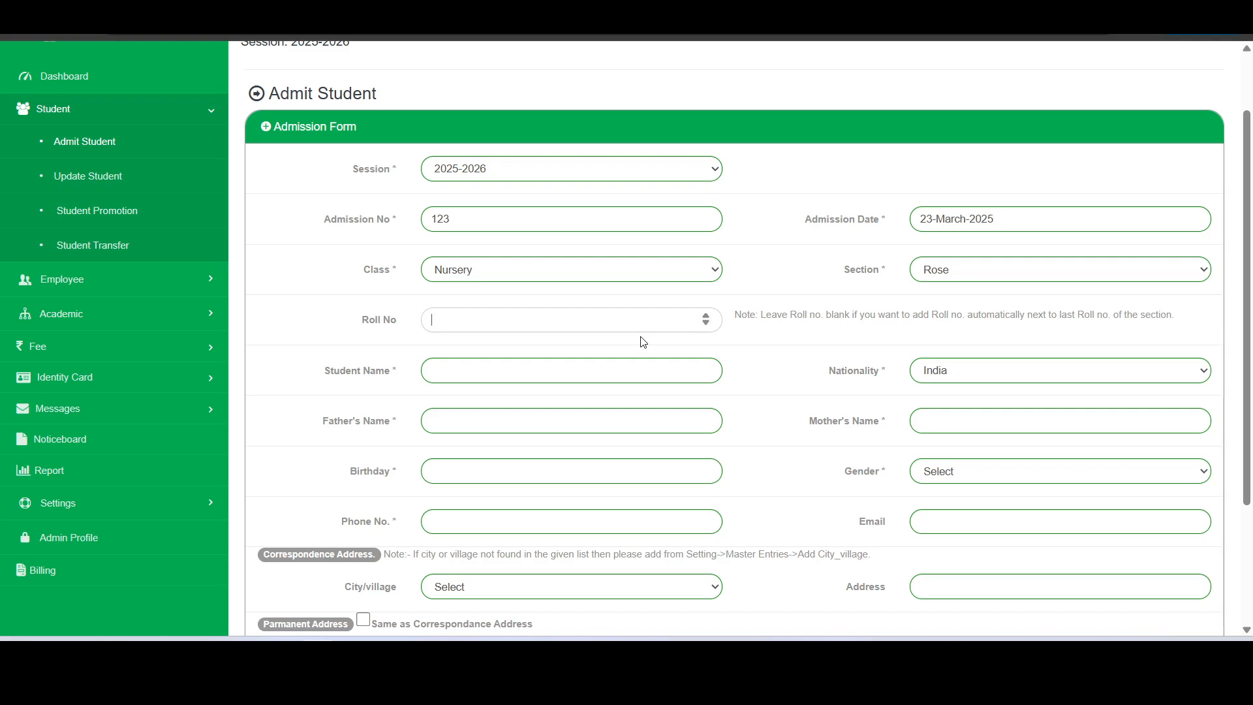
# Enter the student's name and choose Panipat - 132103 as correspondence city
pyautogui.click(565, 364)
pyautogui.click(741, 357)
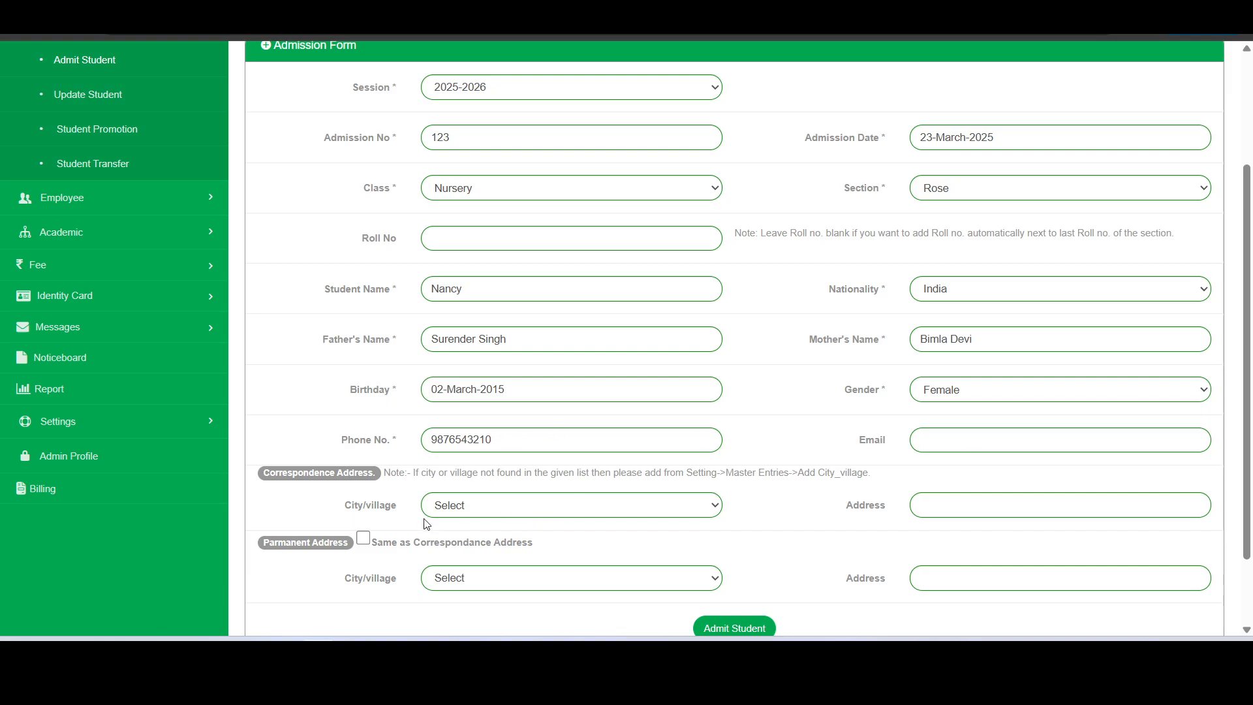
pyautogui.click(537, 511)
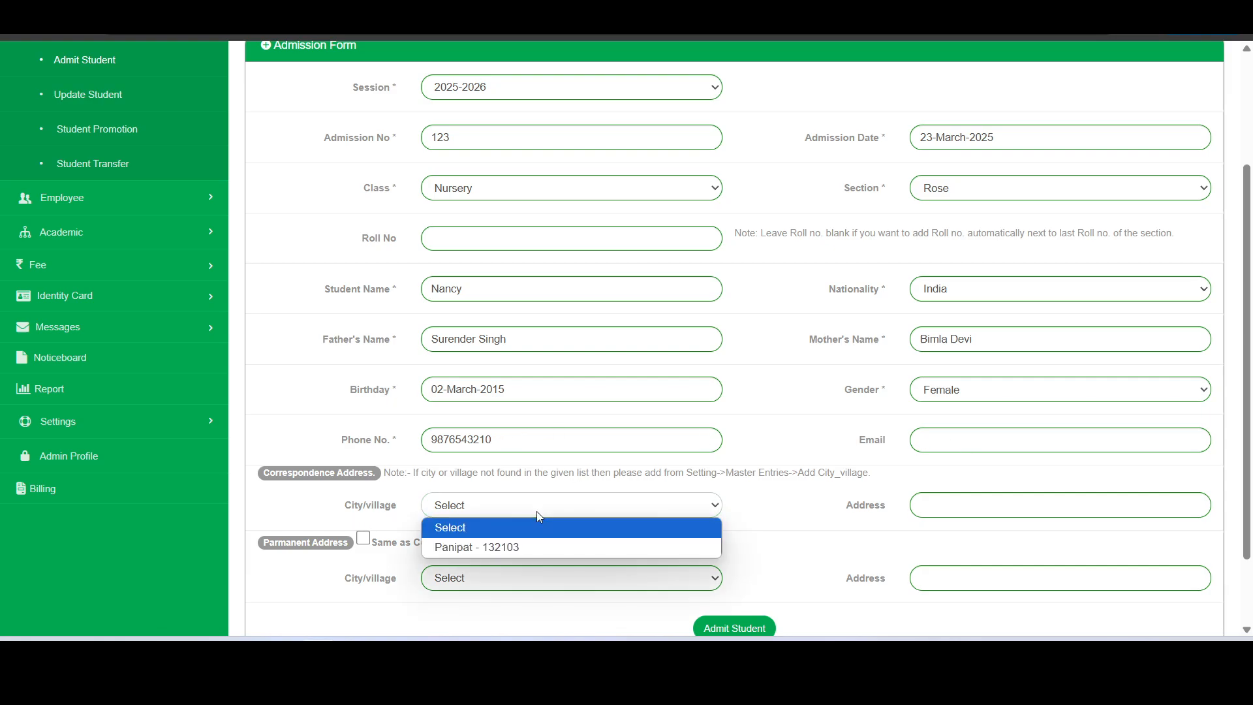
pyautogui.click(526, 546)
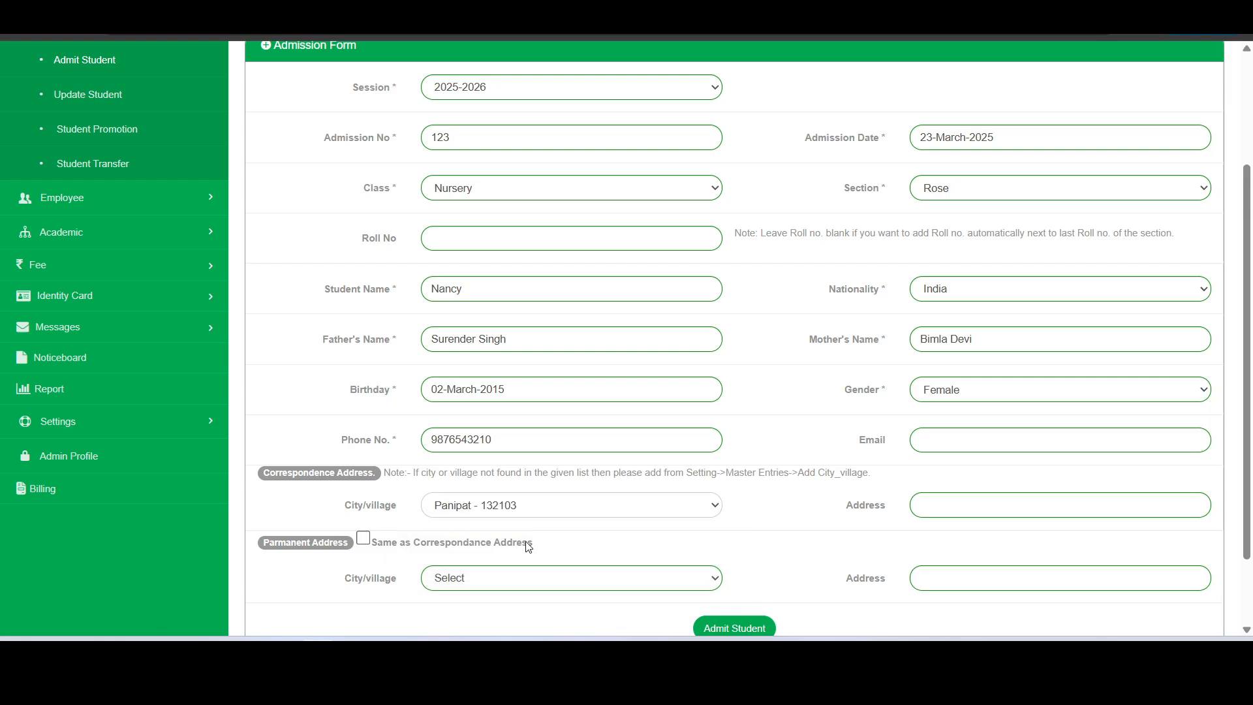
# Enter address HNO, make the permanent address the same, and admit the student
pyautogui.click(993, 506)
pyautogui.write('H')
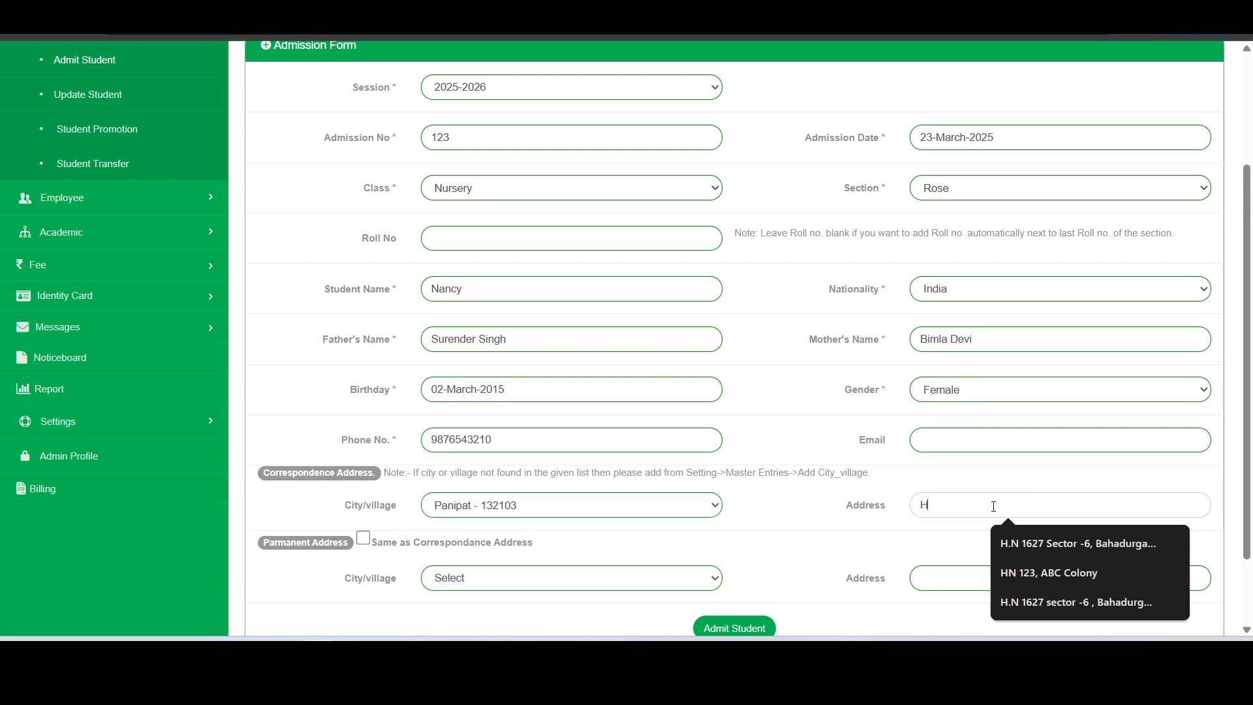
pyautogui.write('NO 123')
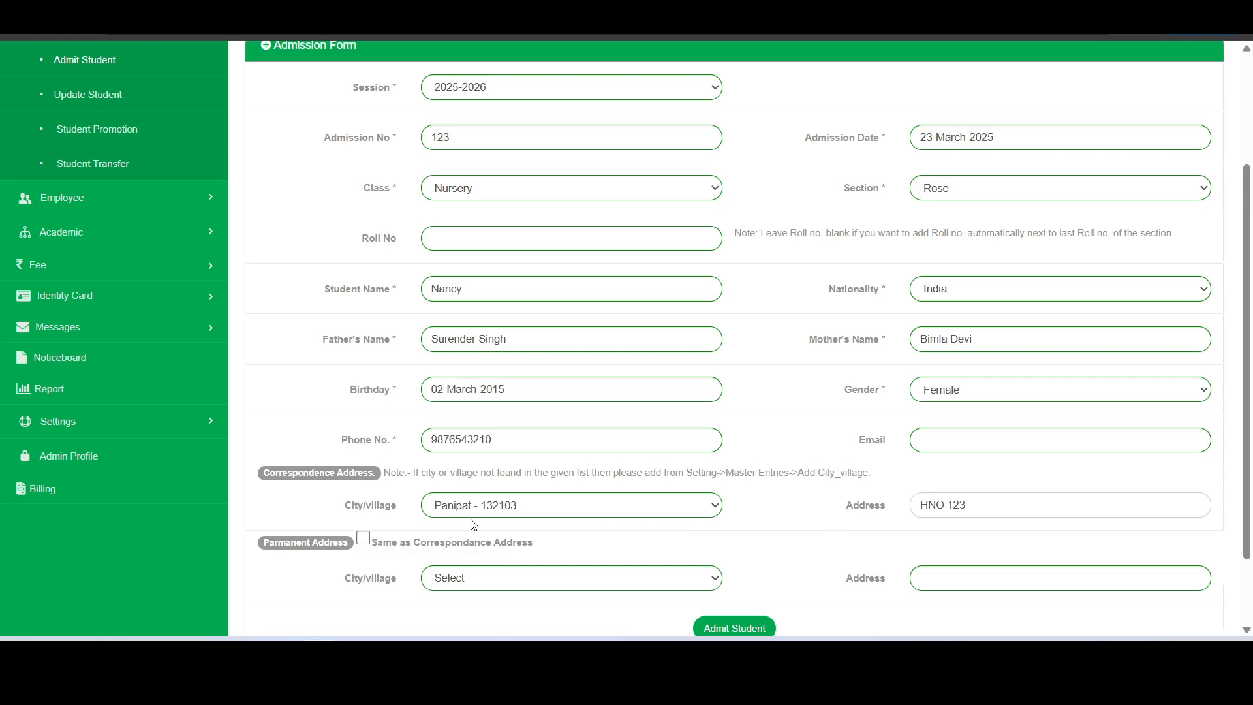
pyautogui.scroll(-2, 469, 522)
pyautogui.click(363, 456)
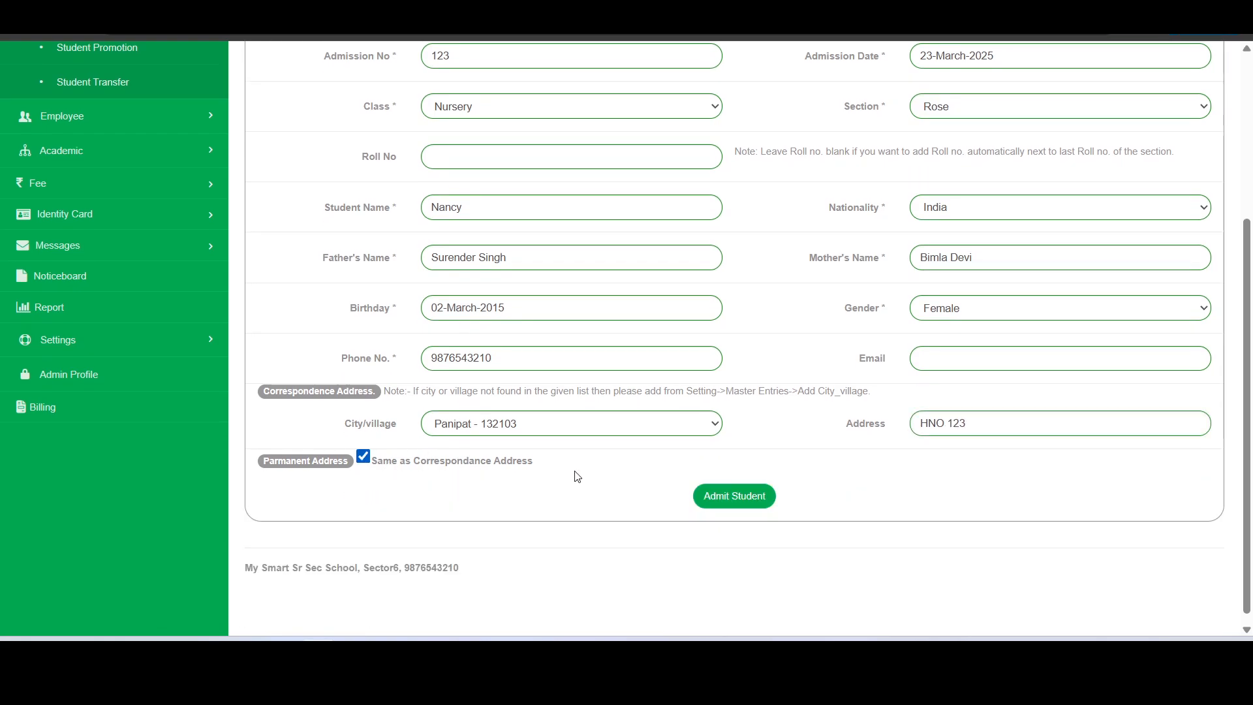
pyautogui.click(738, 534)
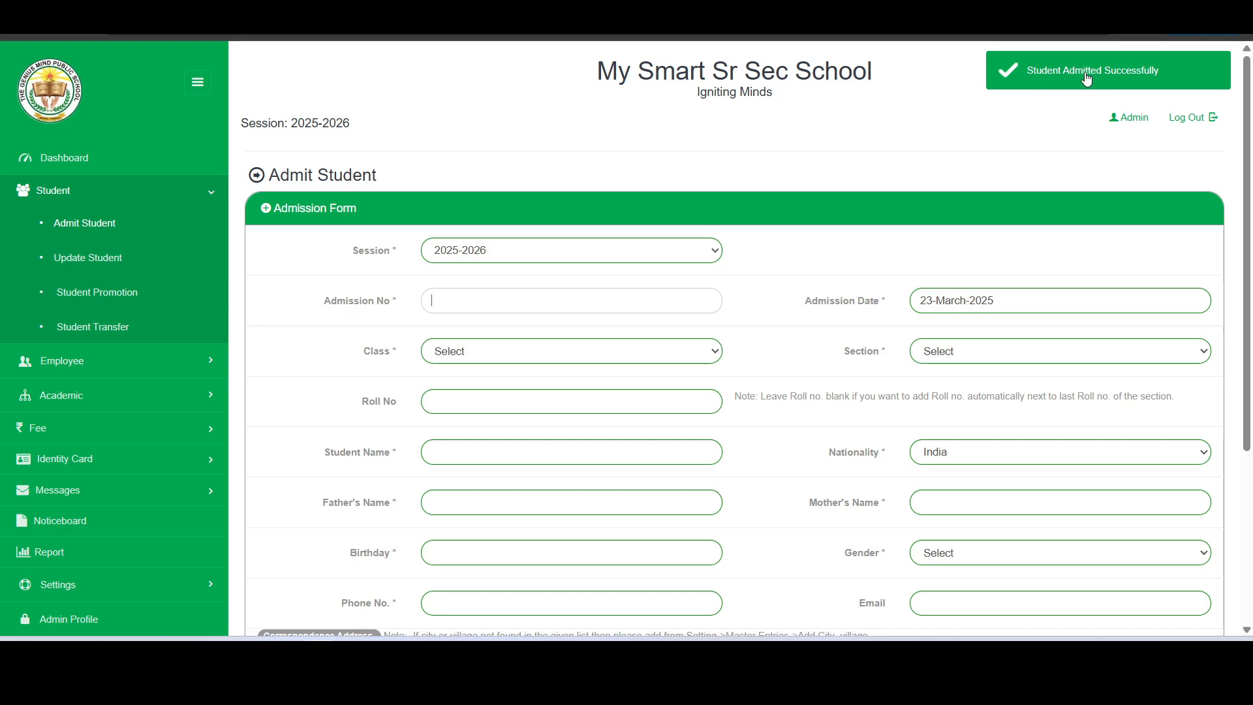
# On the dashboard, confirm the counters show one student and one girl, and check the student search list
pyautogui.click(53, 167)
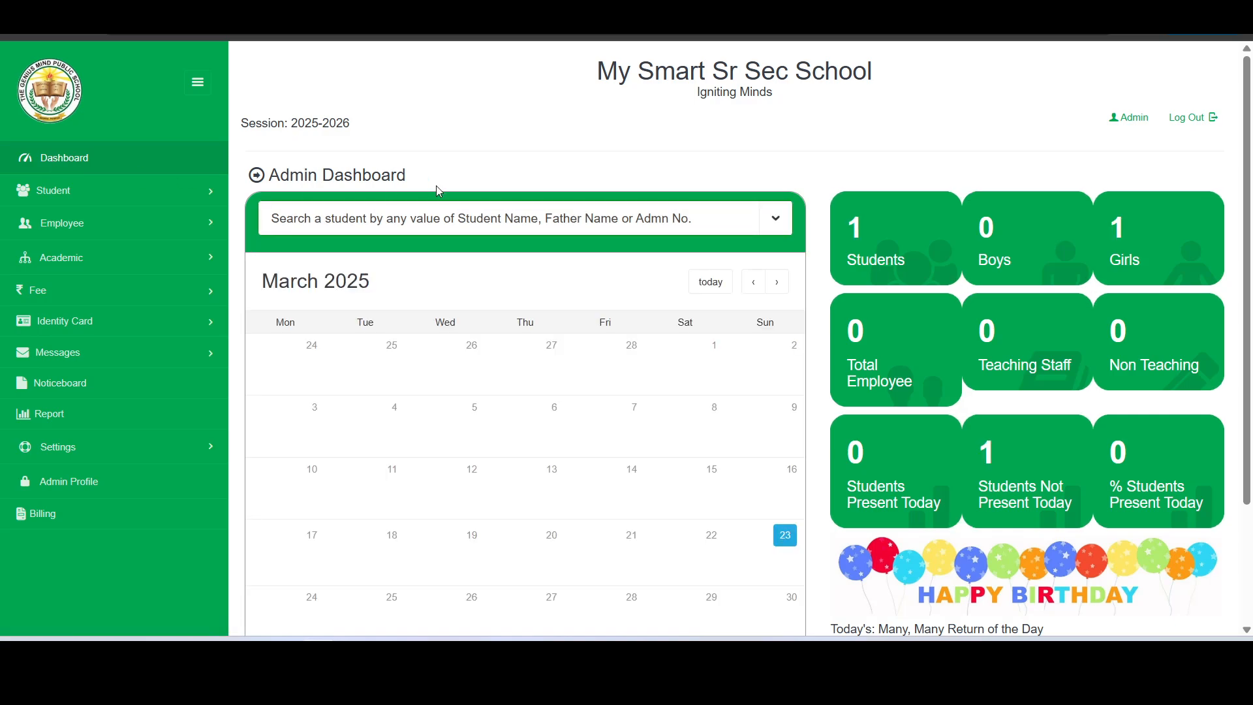
pyautogui.click(854, 251)
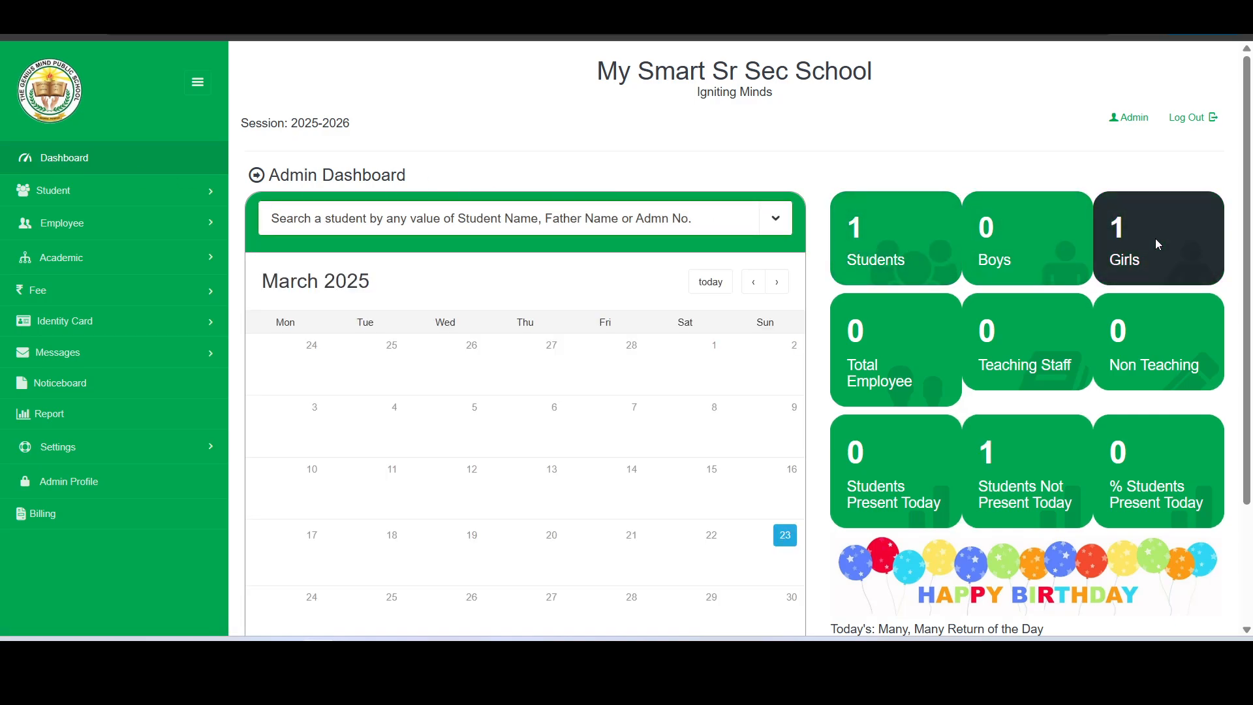
pyautogui.click(676, 223)
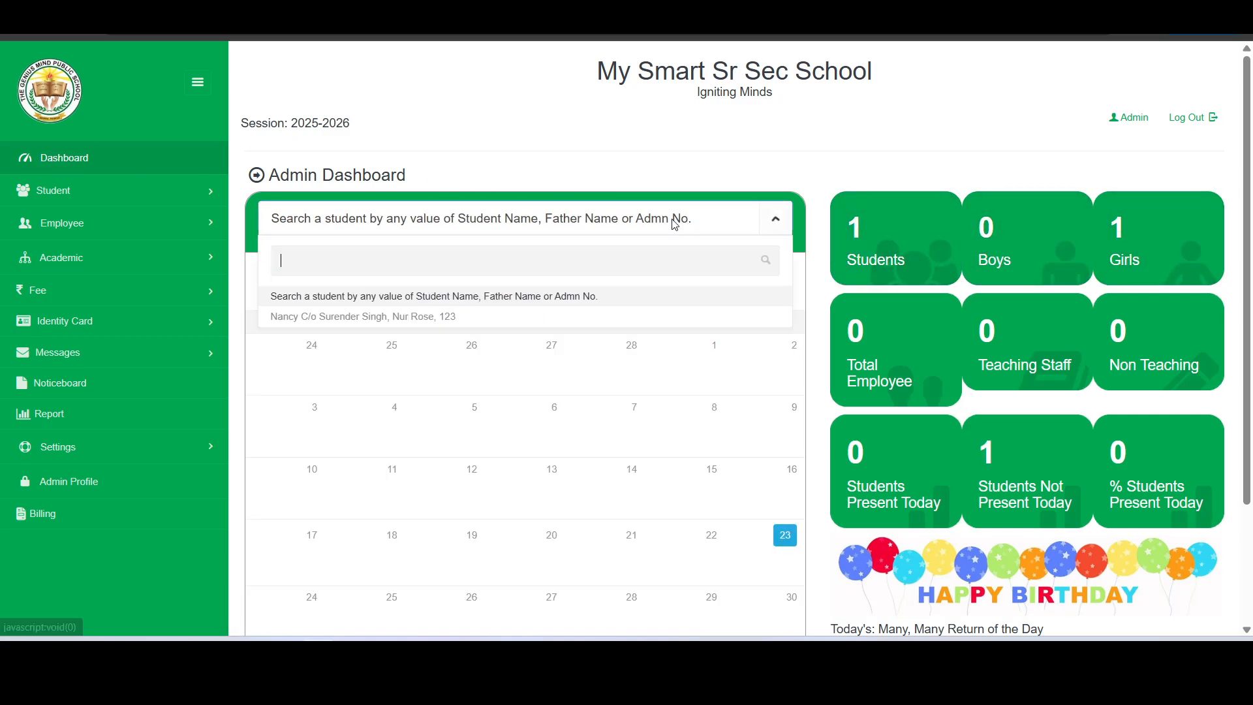
pyautogui.click(670, 162)
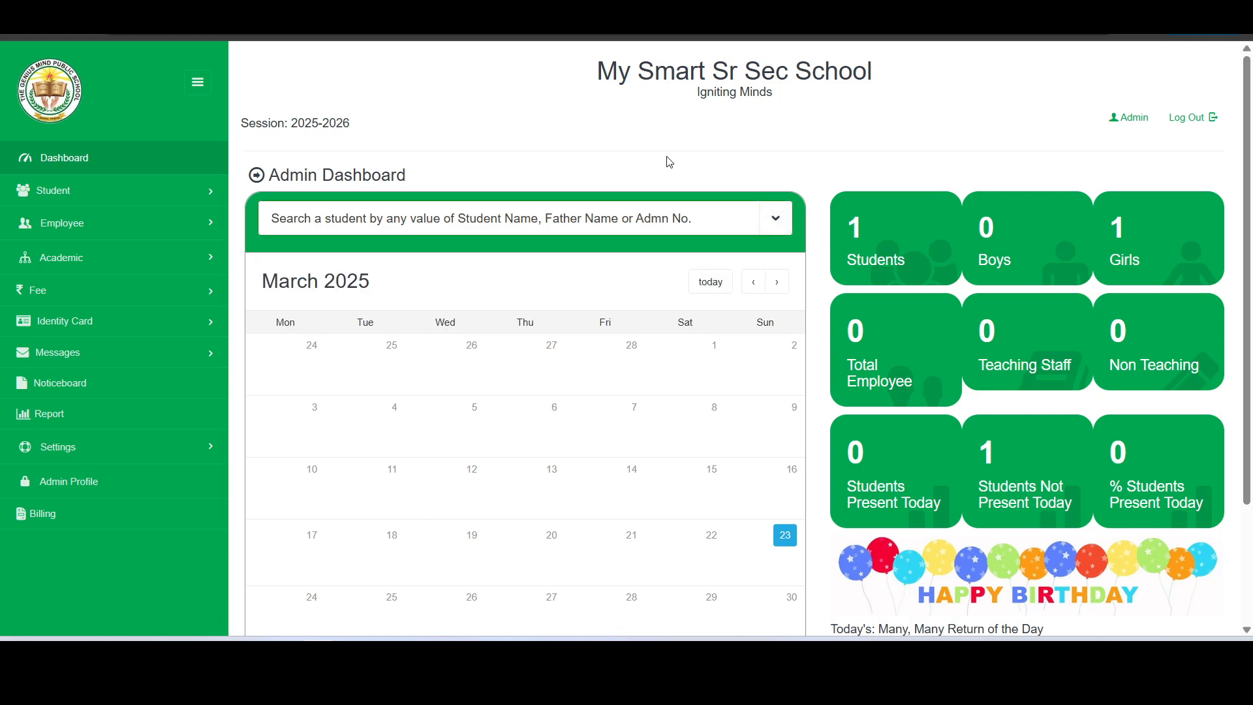
# Go to the Update Student page from the Student menu
pyautogui.click(70, 191)
pyautogui.click(89, 235)
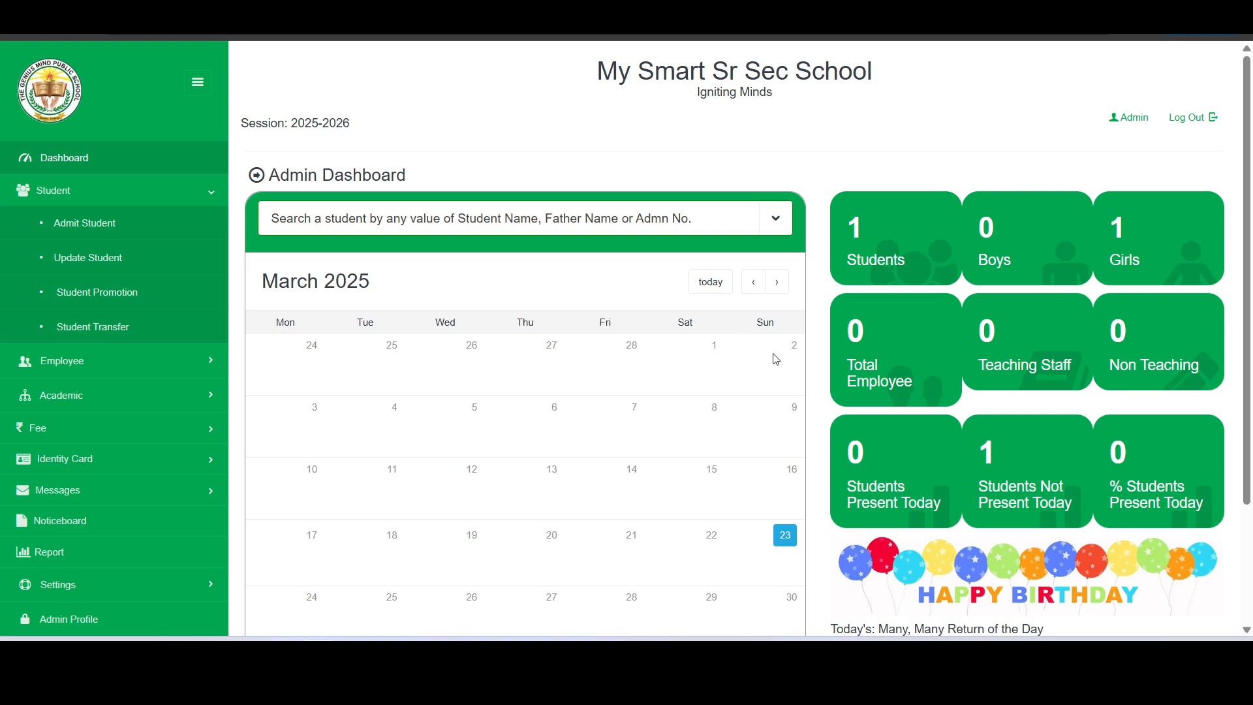
pyautogui.scroll(-5, 779, 385)
pyautogui.scroll(4, 780, 385)
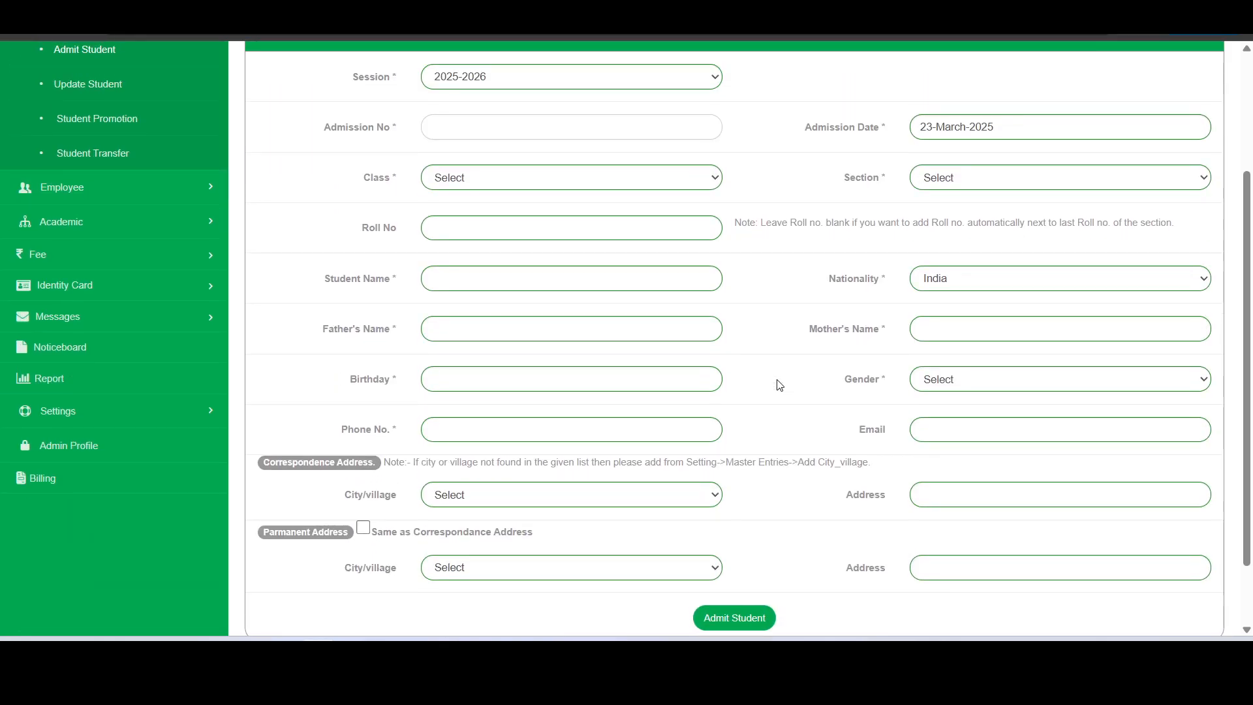
pyautogui.scroll(1, 780, 385)
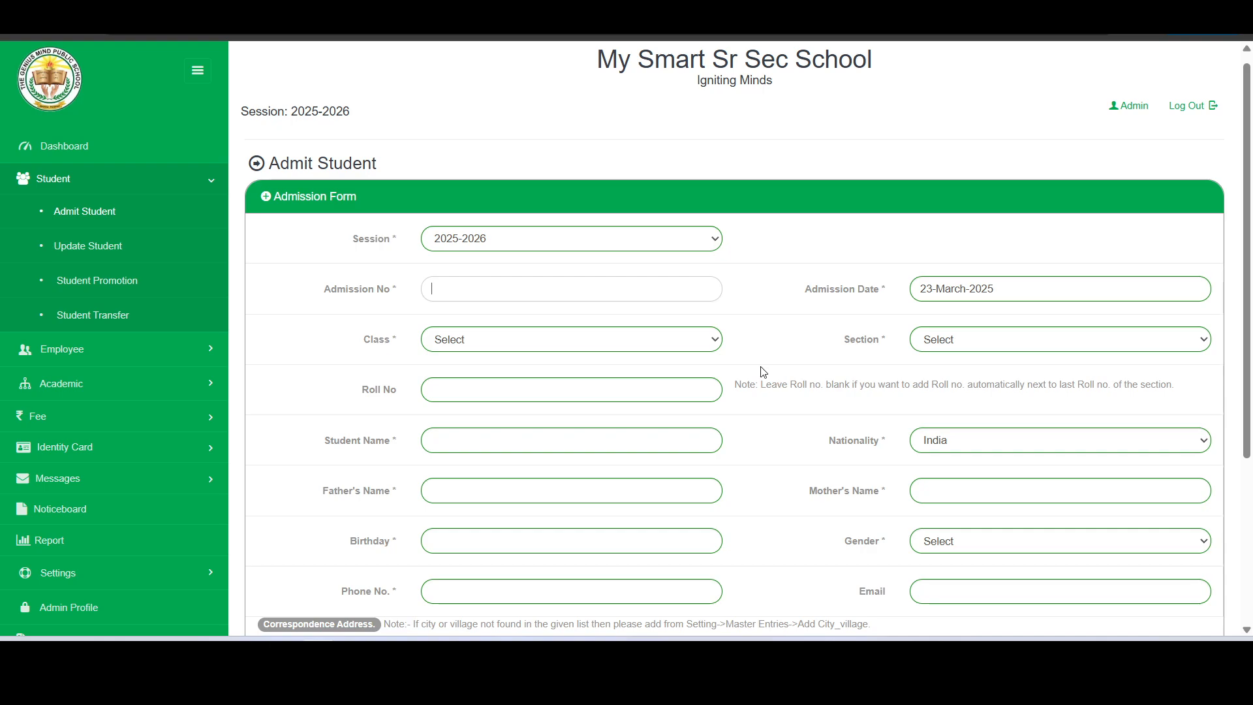
pyautogui.click(109, 251)
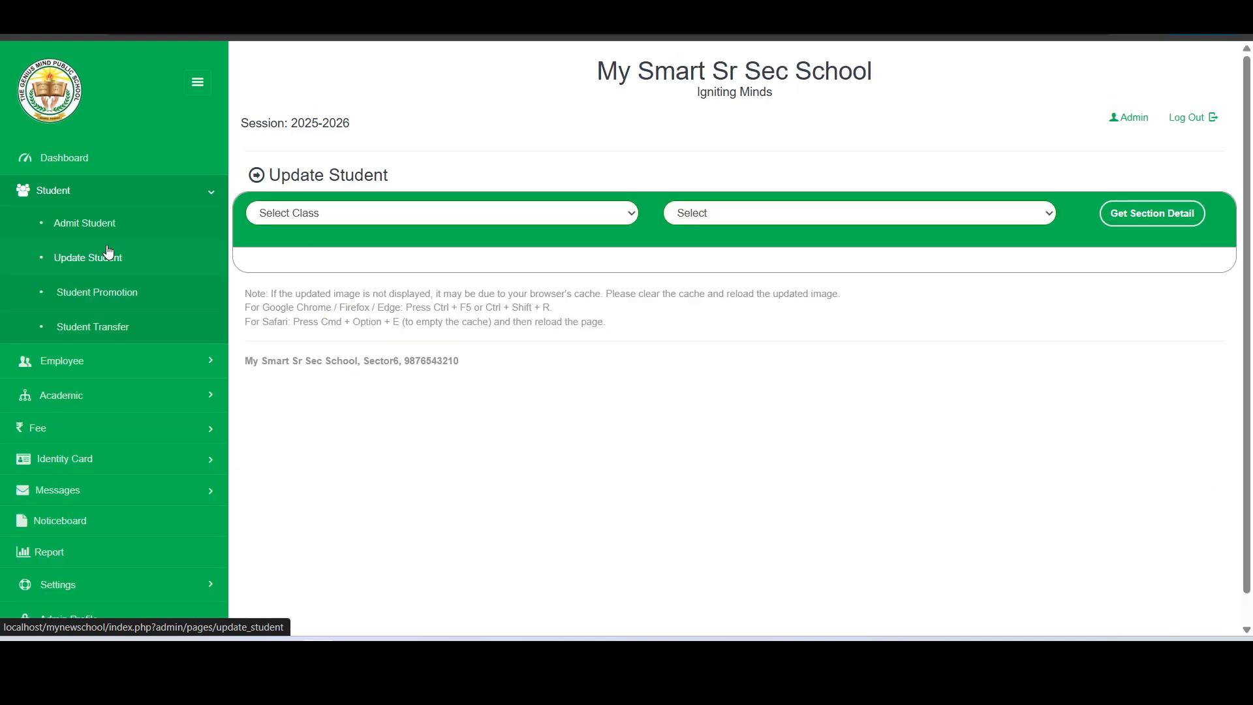
# Load Nursery section Rose's students and bring up the Update options for the admitted girl
pyautogui.click(517, 214)
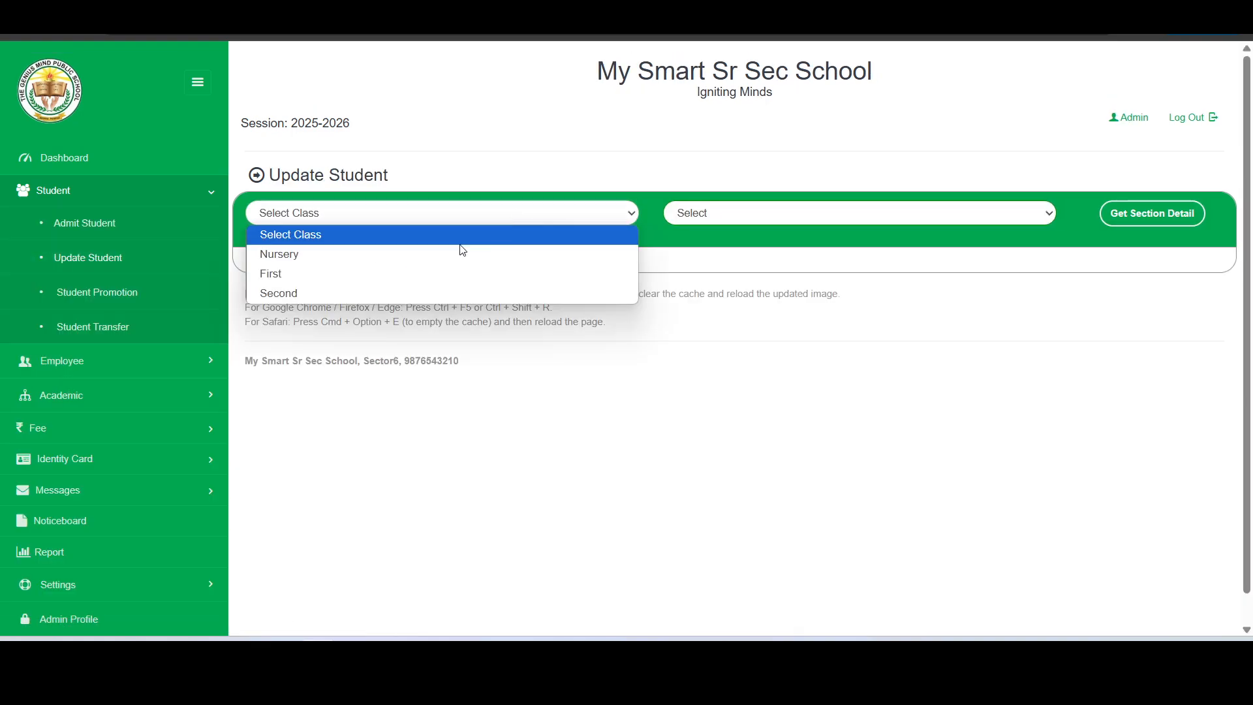
pyautogui.click(444, 254)
pyautogui.click(795, 204)
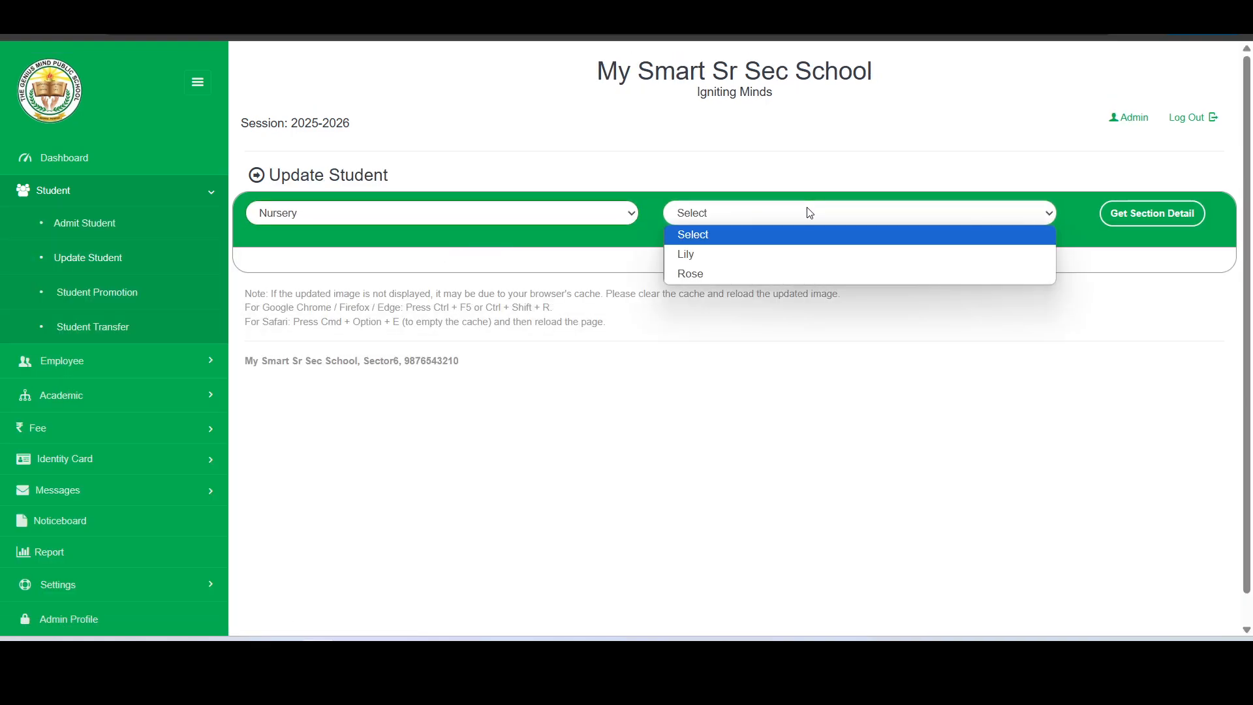
pyautogui.click(752, 271)
pyautogui.click(1148, 217)
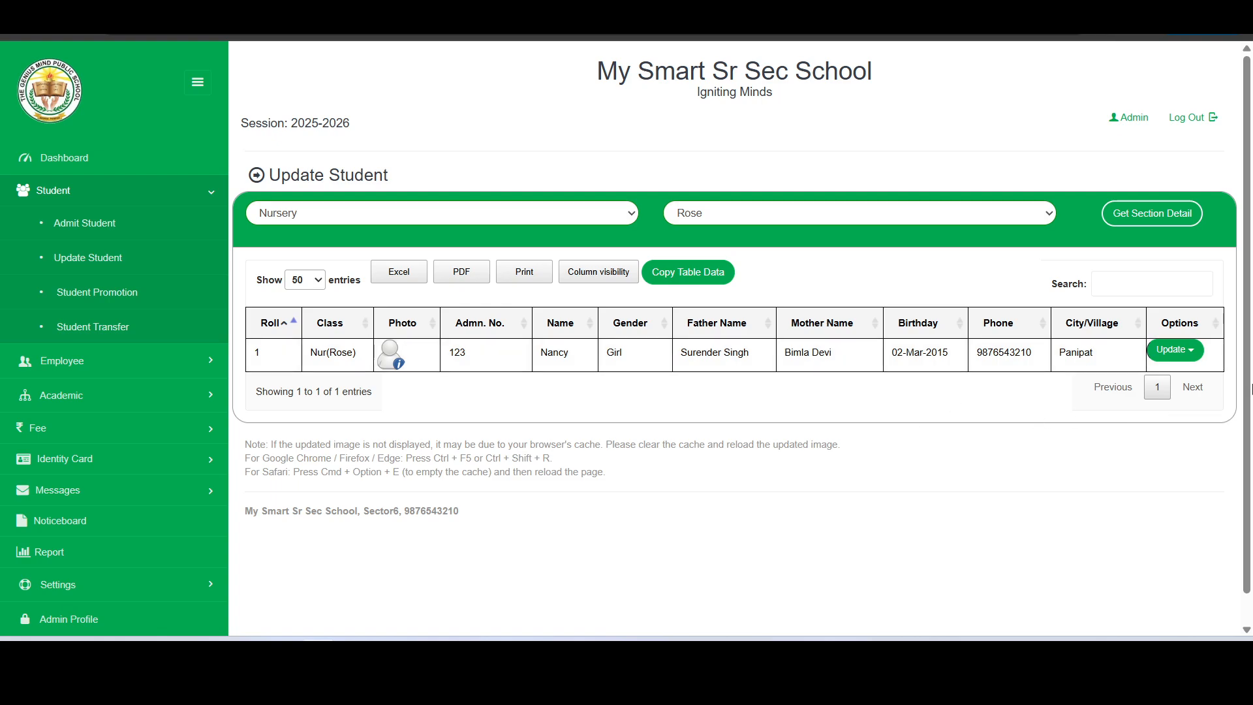
pyautogui.click(1174, 350)
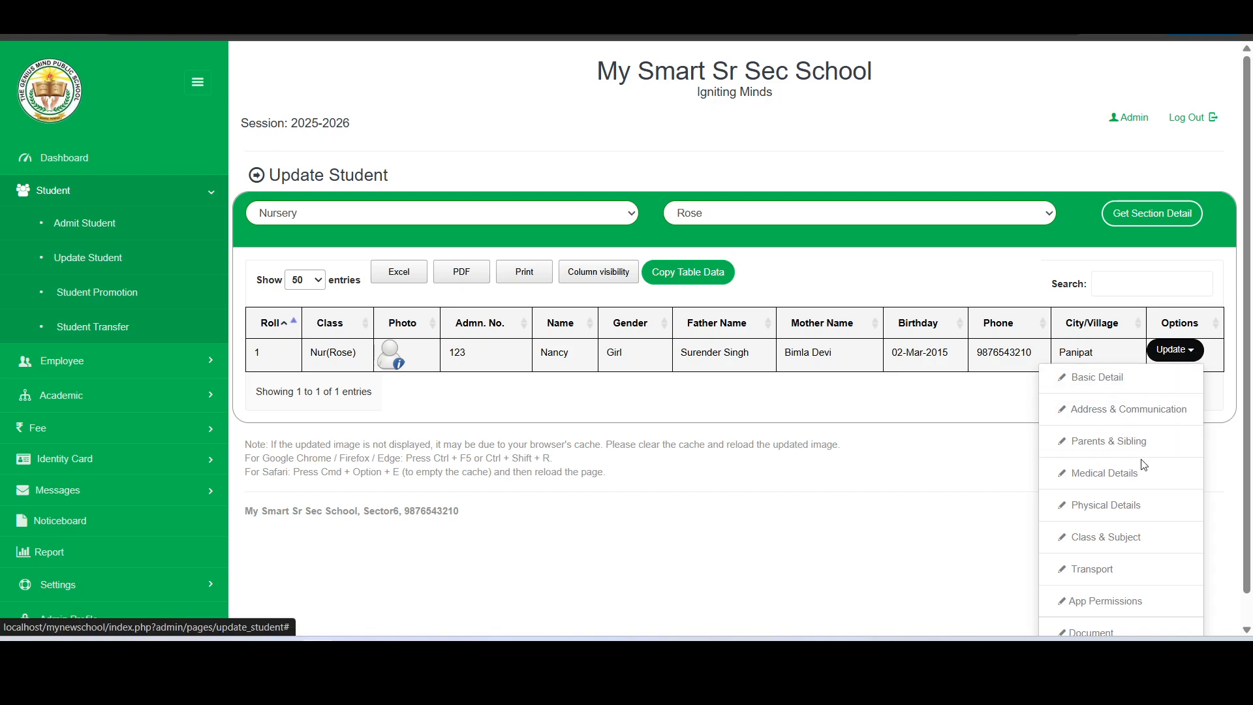
pyautogui.scroll(-1, 1112, 506)
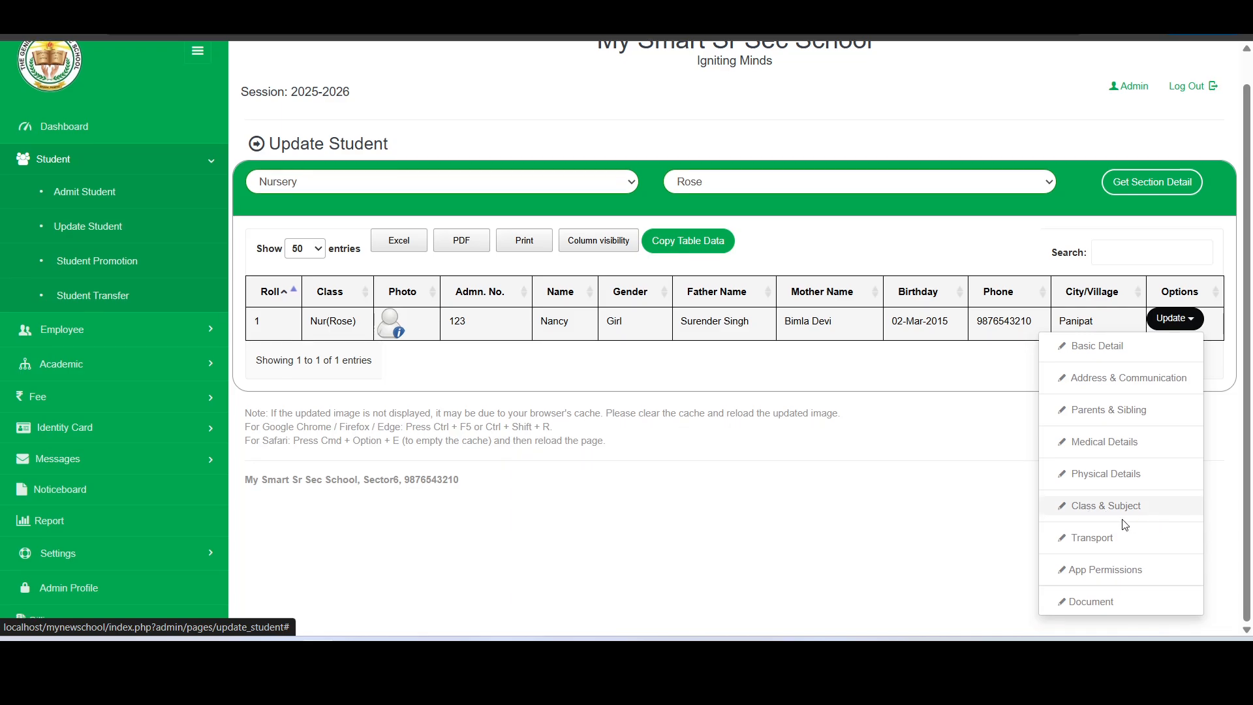
# Edit the student's Basic Detail and upload nancy.jpg as her photo
pyautogui.click(1100, 356)
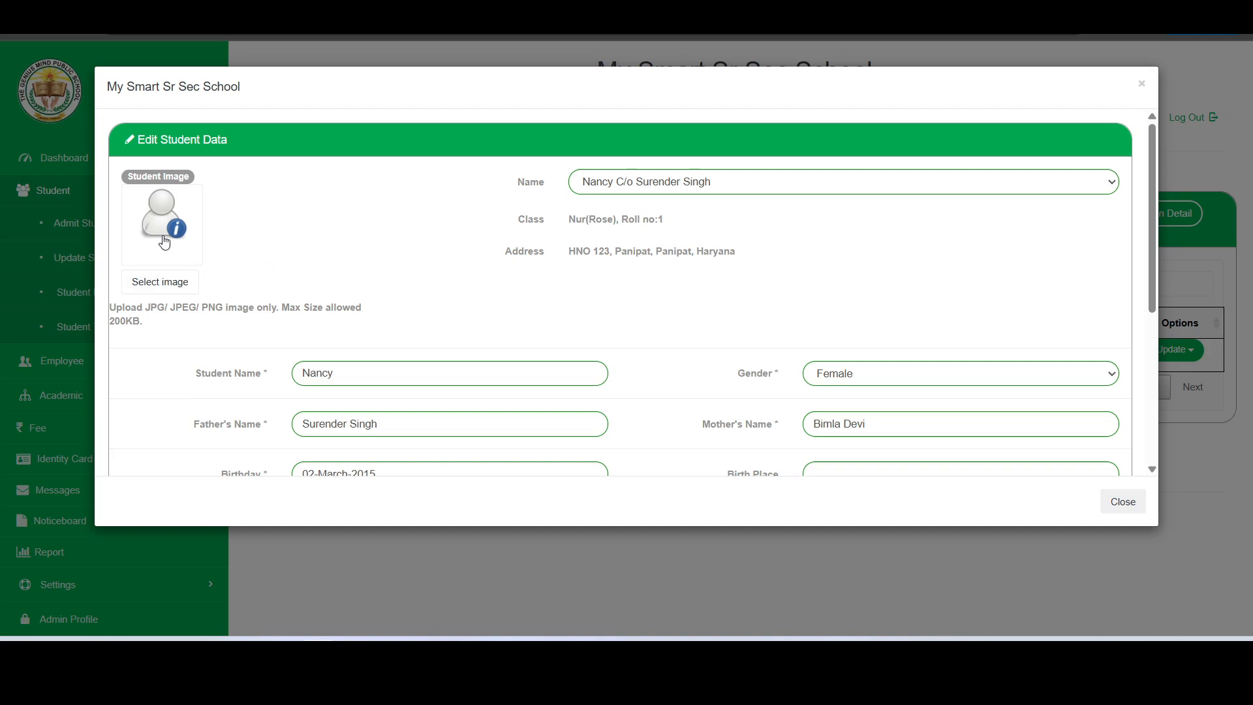
pyautogui.click(160, 281)
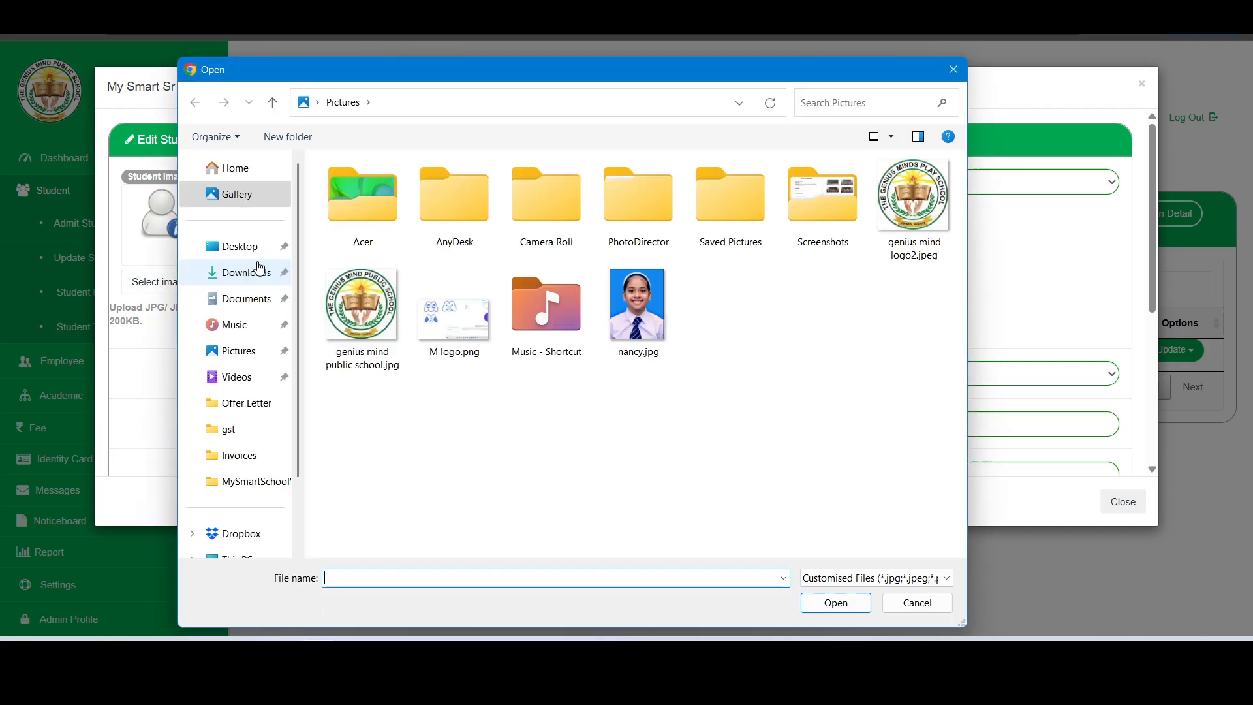
pyautogui.doubleClick(661, 313)
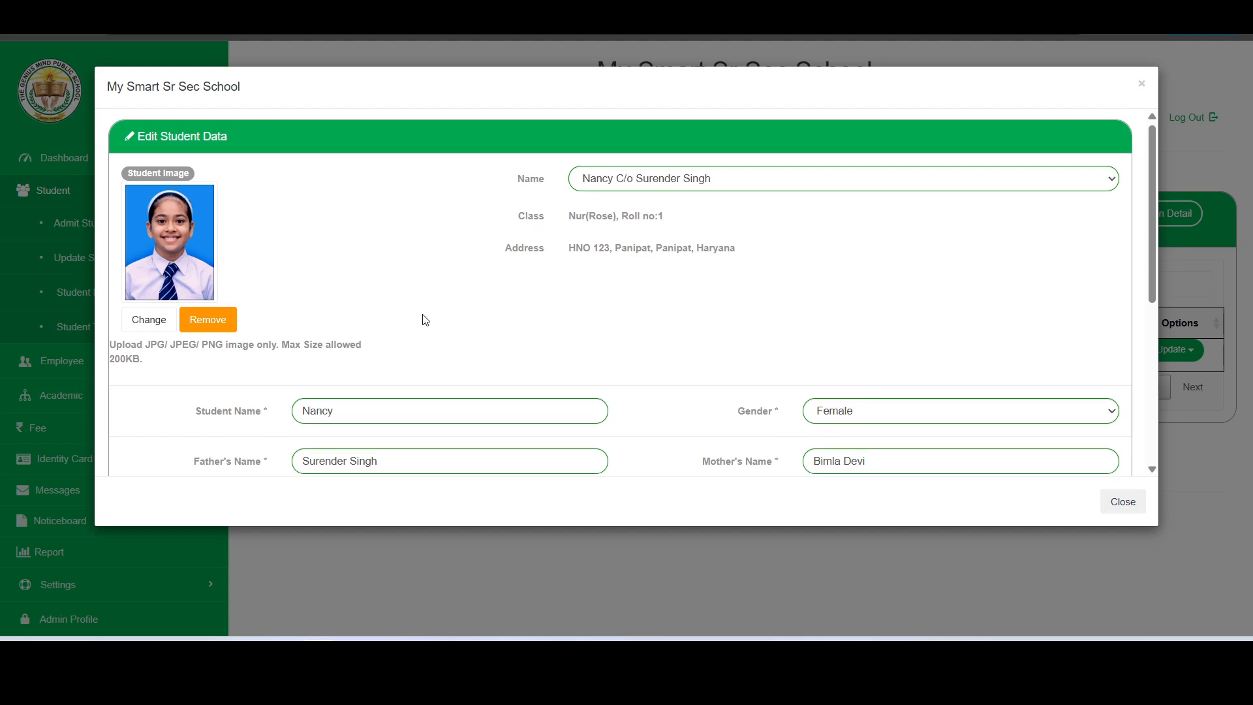
# Complete the student's surname and enter her Aadhar number
pyautogui.scroll(-1, 437, 307)
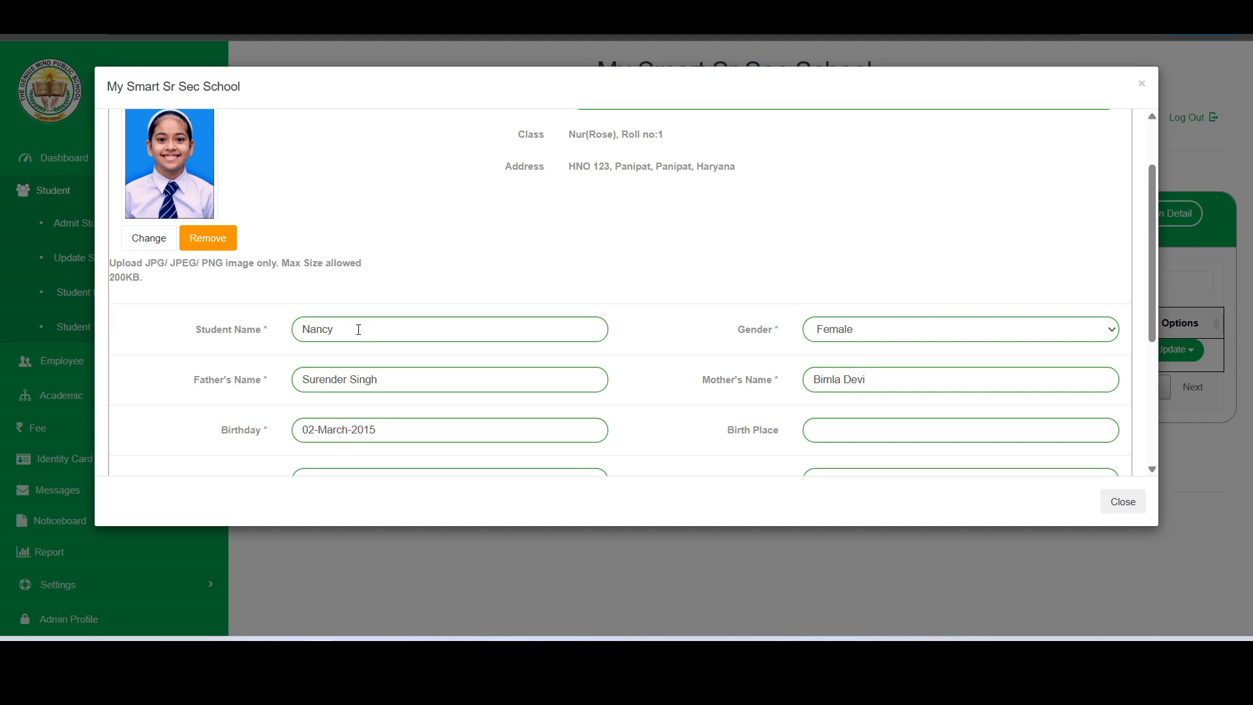
pyautogui.click(358, 329)
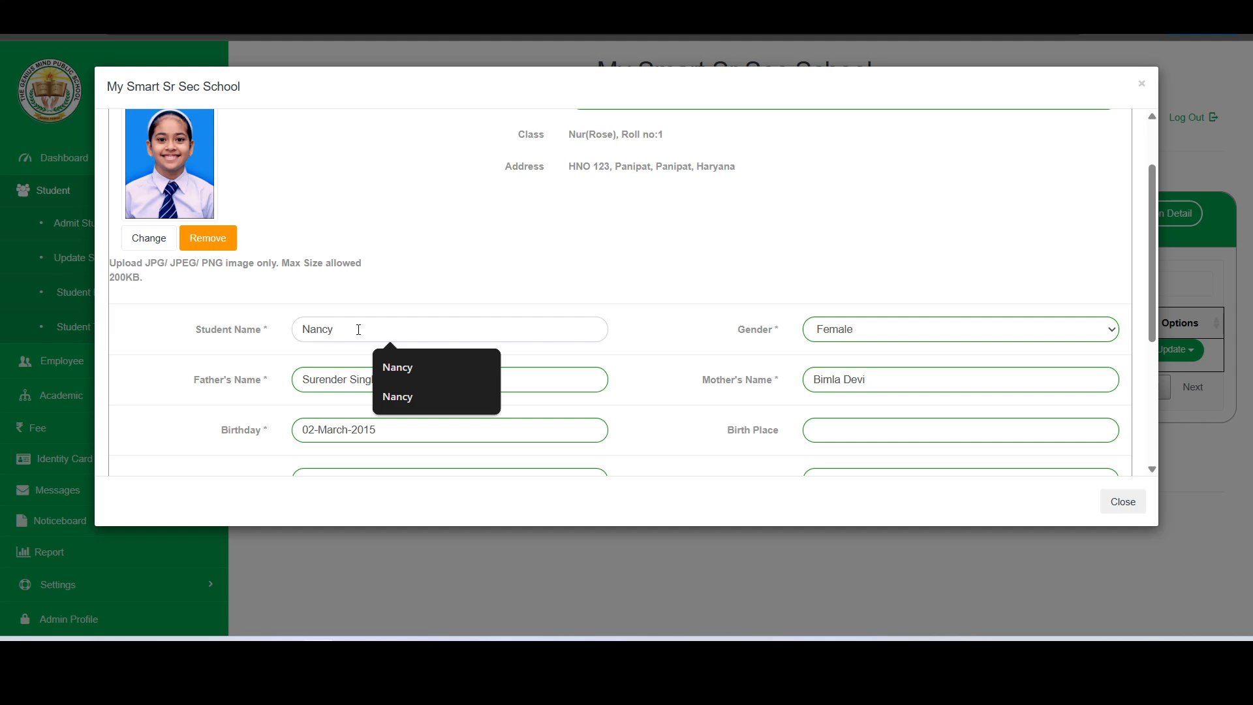
pyautogui.write('Singh')
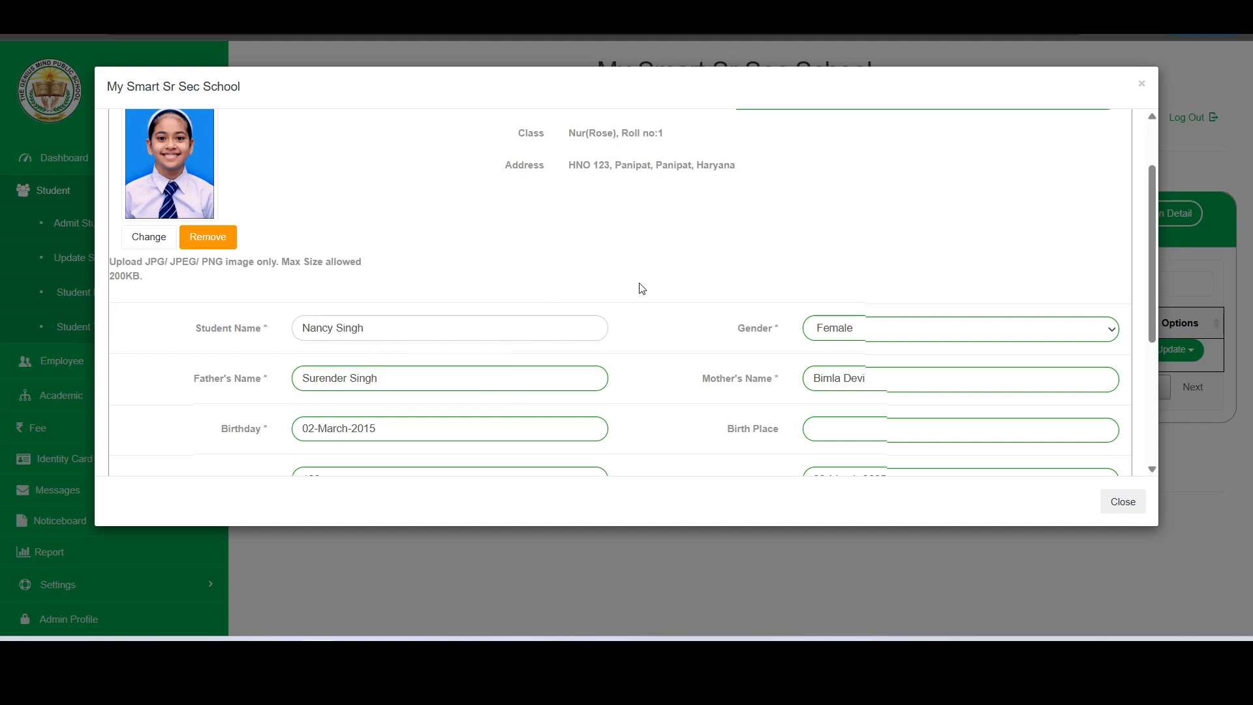
pyautogui.scroll(-1, 623, 303)
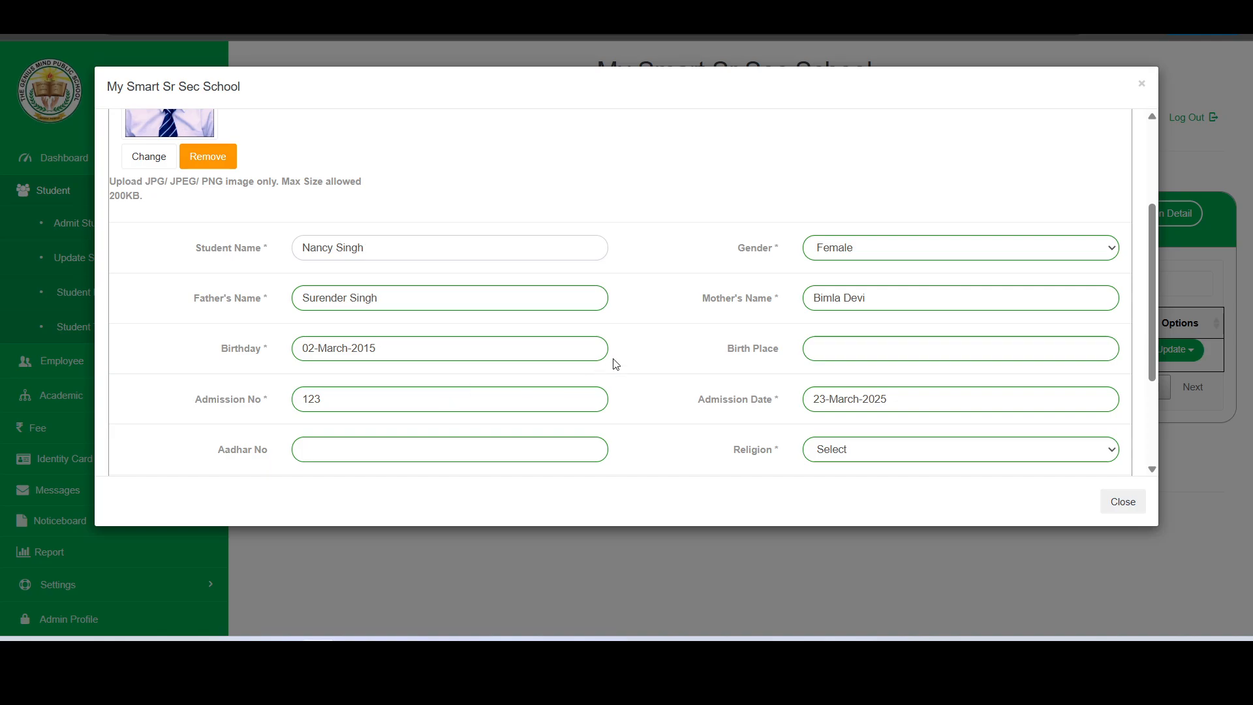
pyautogui.scroll(-2, 615, 363)
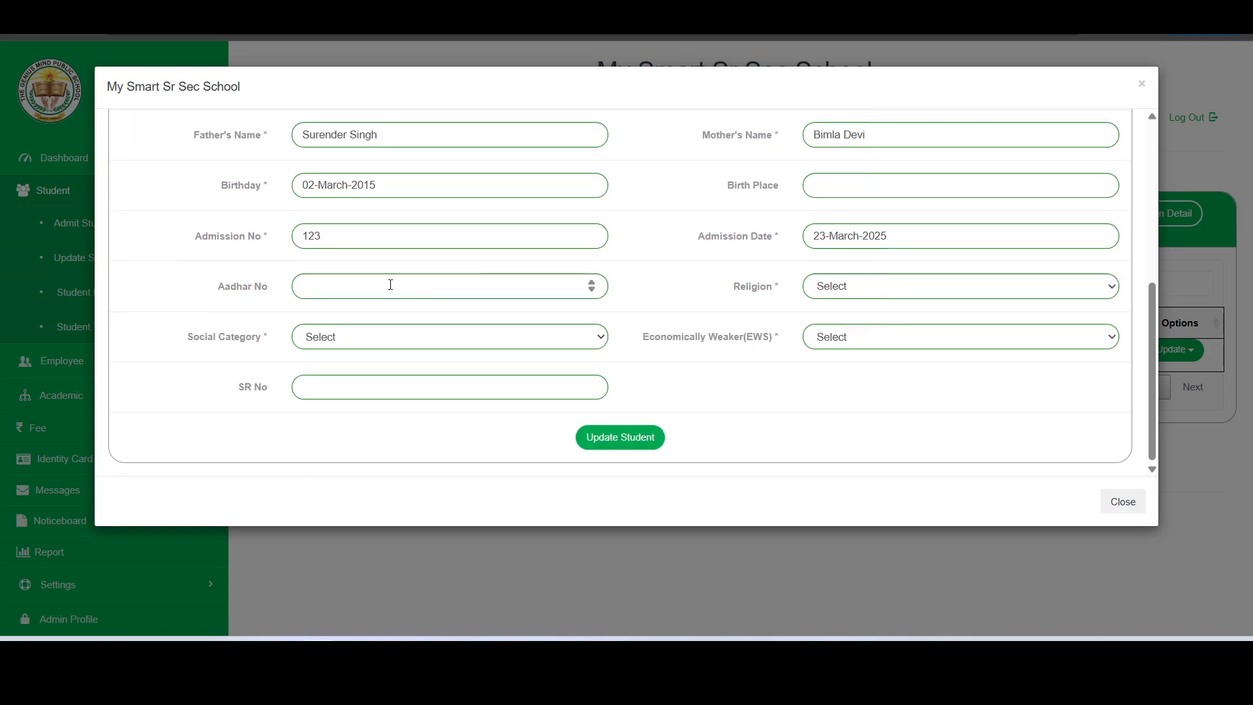
pyautogui.click(390, 285)
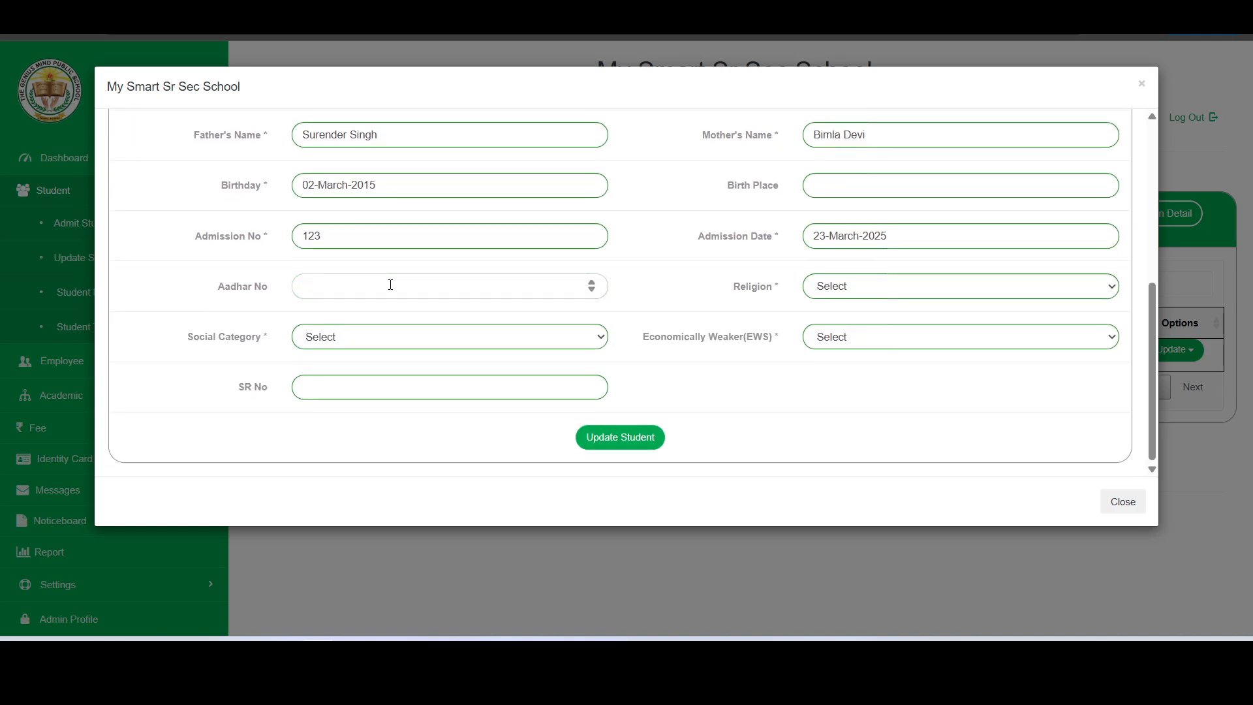
pyautogui.write('123456789')
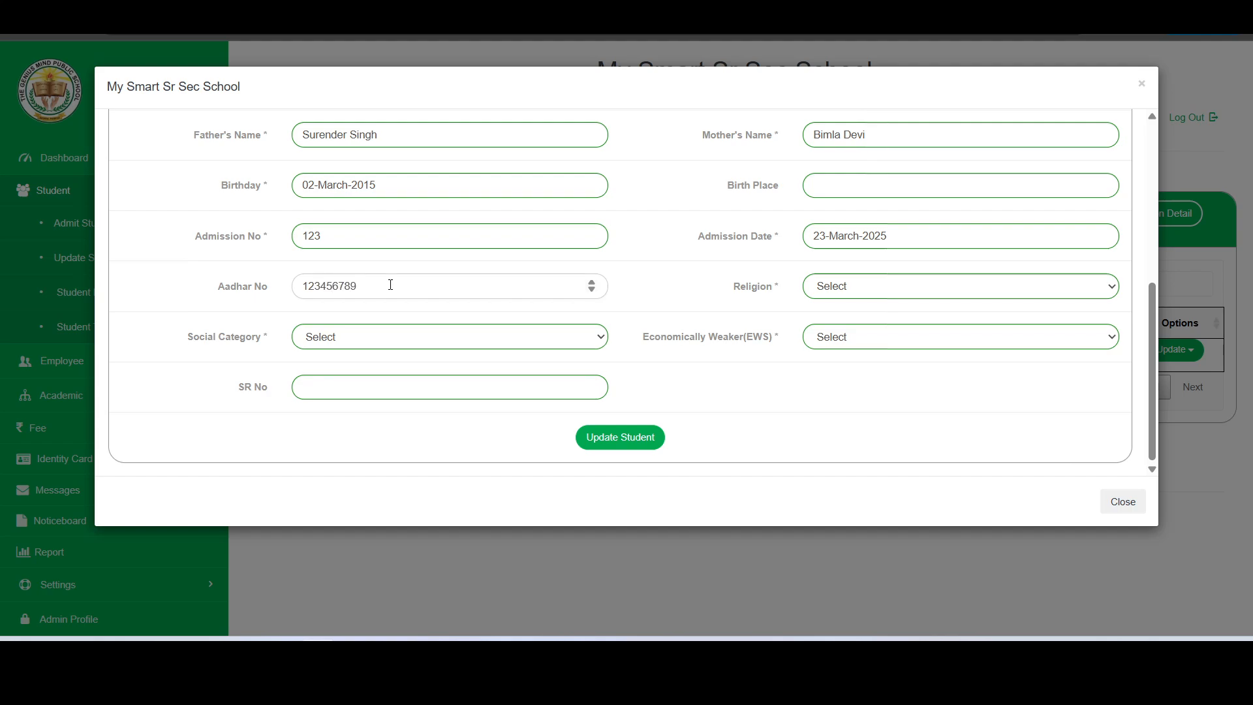
pyautogui.write('101')
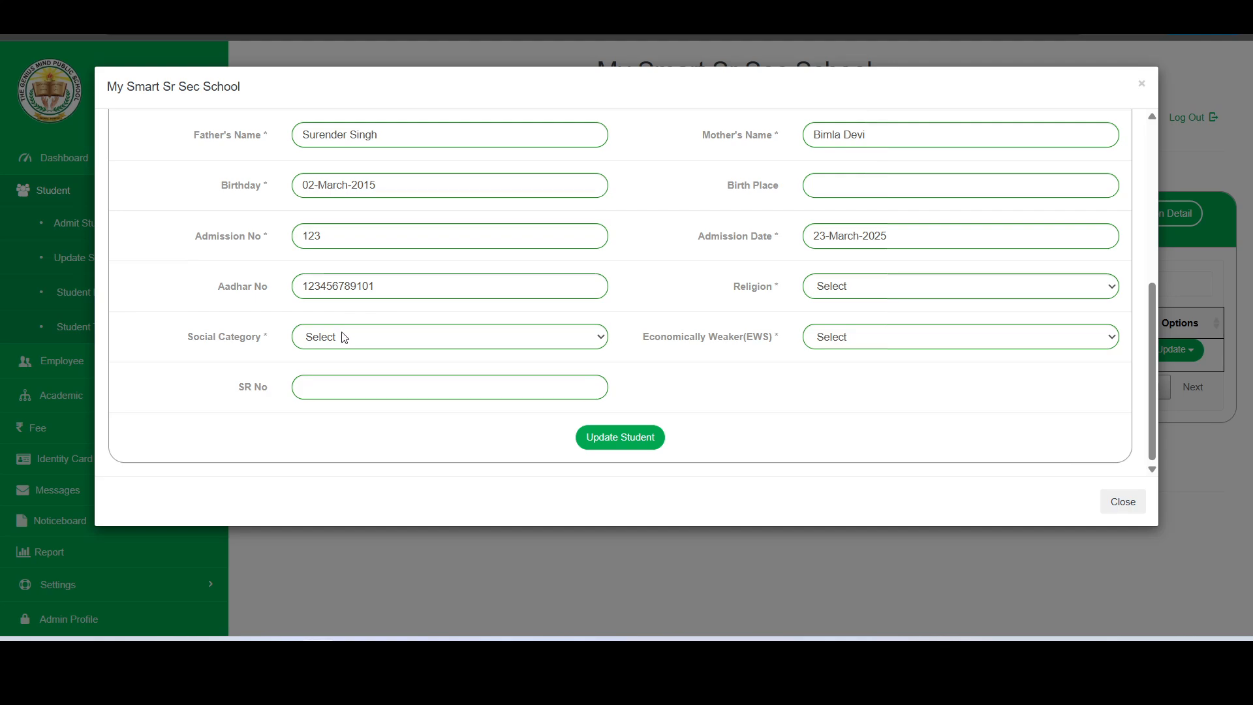
# Set social category Gen, religion Hindu and EWS No, then save the student record
pyautogui.click(361, 340)
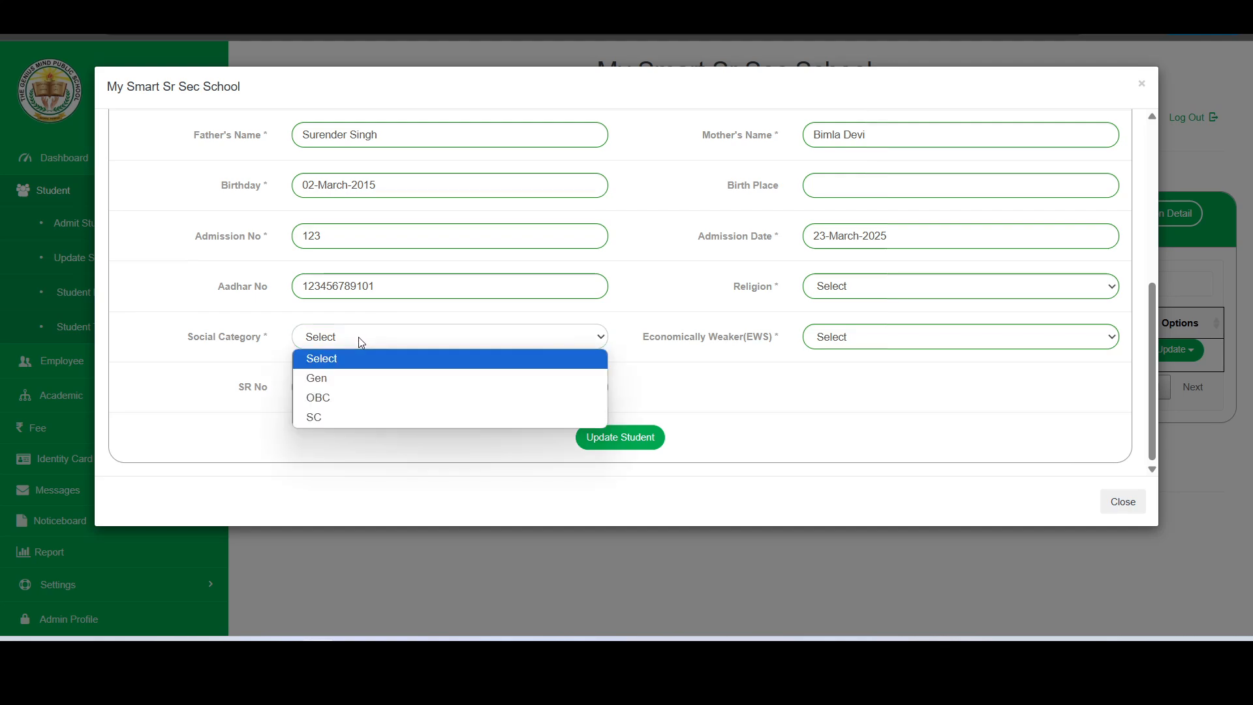
pyautogui.click(352, 377)
pyautogui.click(843, 295)
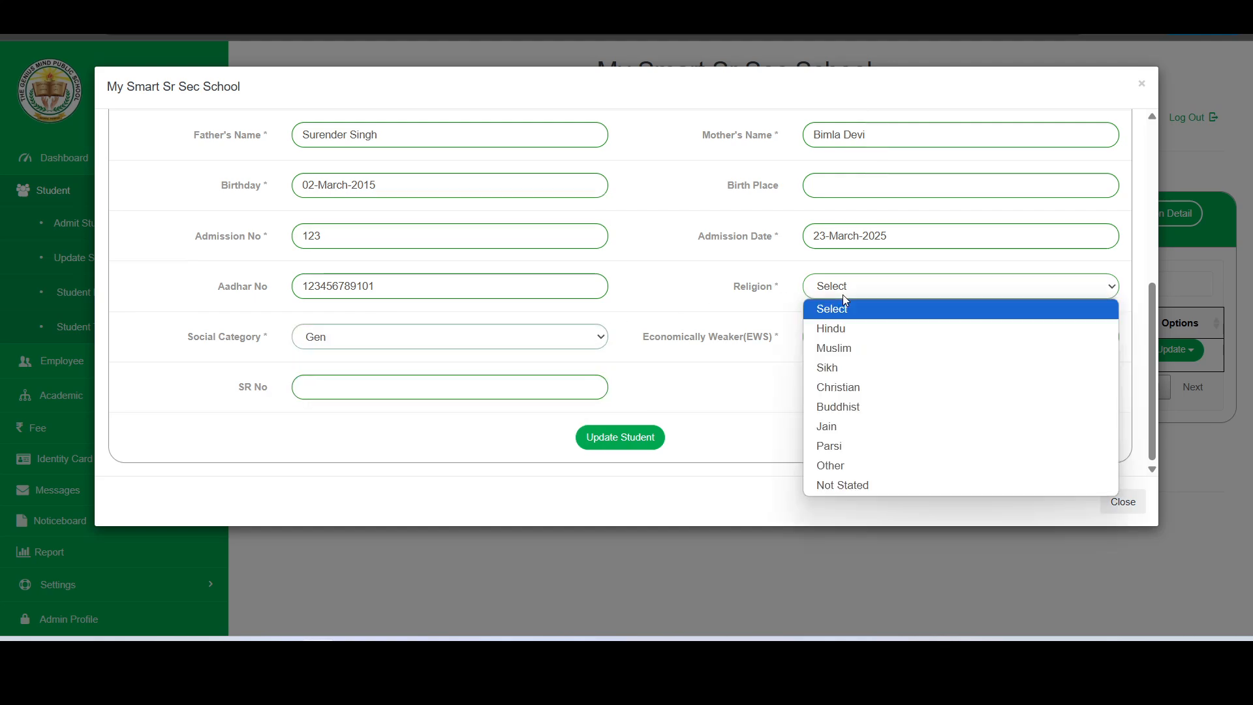
pyautogui.click(842, 323)
pyautogui.click(878, 338)
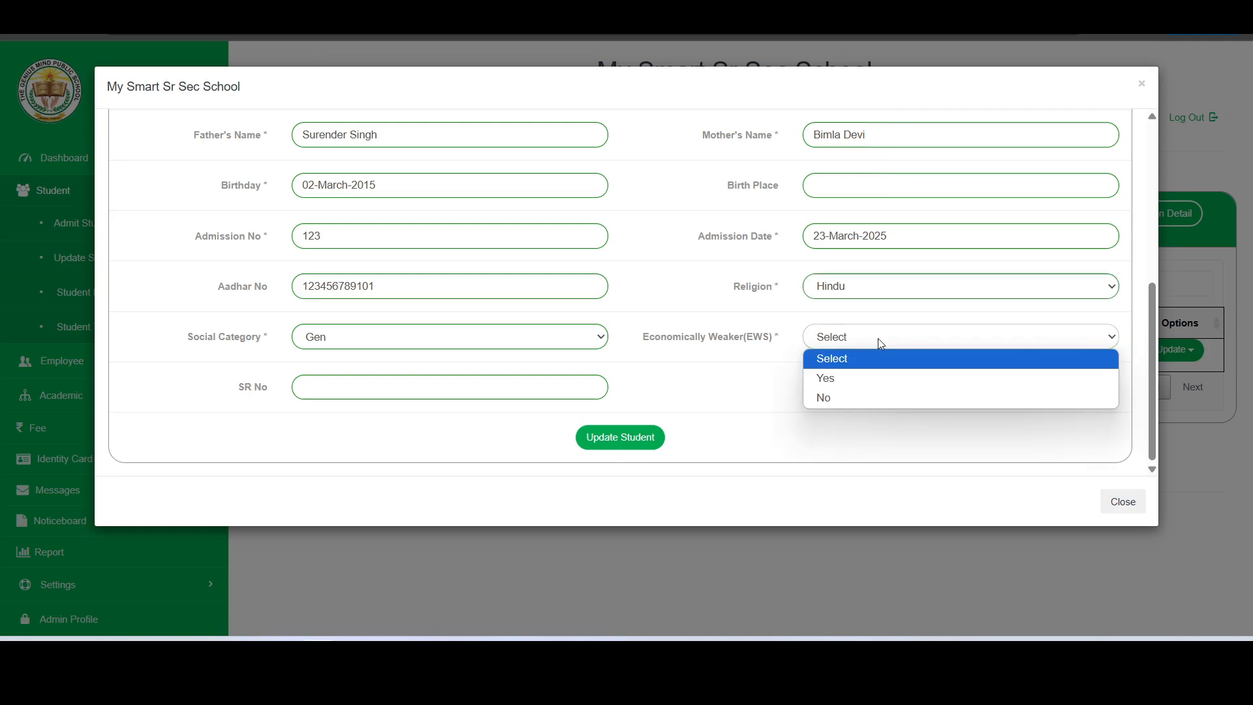
pyautogui.click(860, 396)
pyautogui.scroll(1, 666, 222)
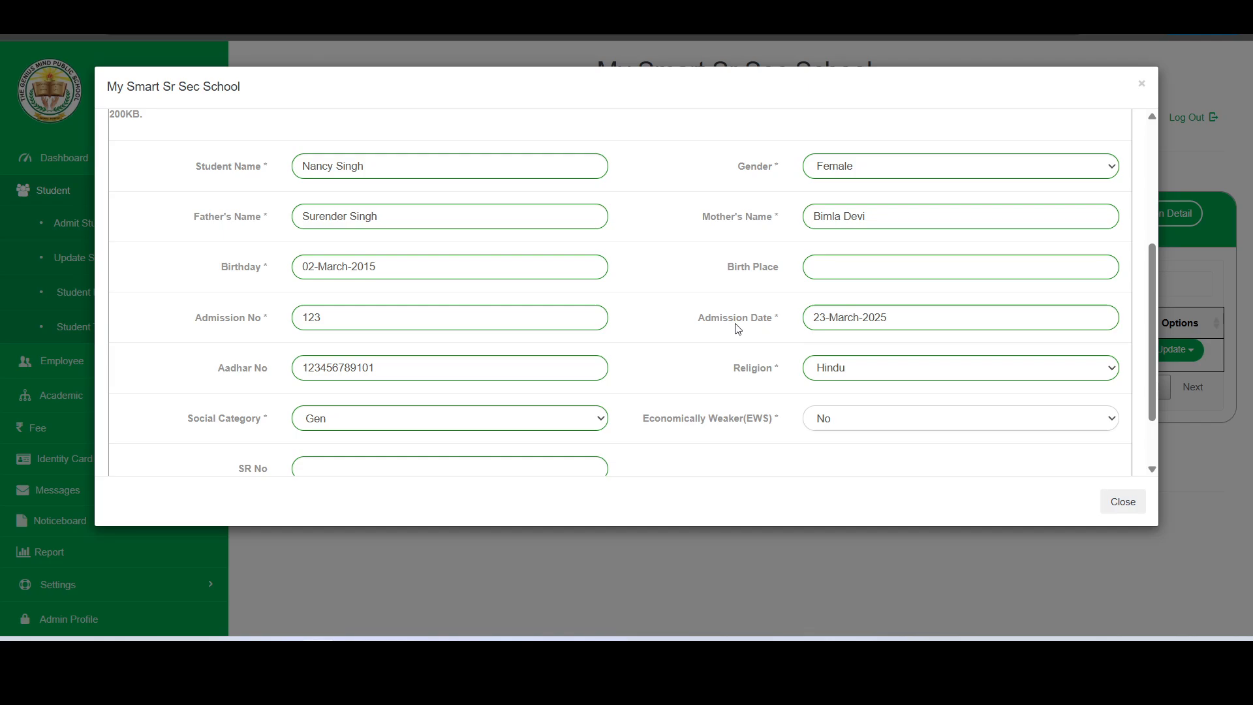
pyautogui.scroll(-2, 734, 327)
pyautogui.click(640, 438)
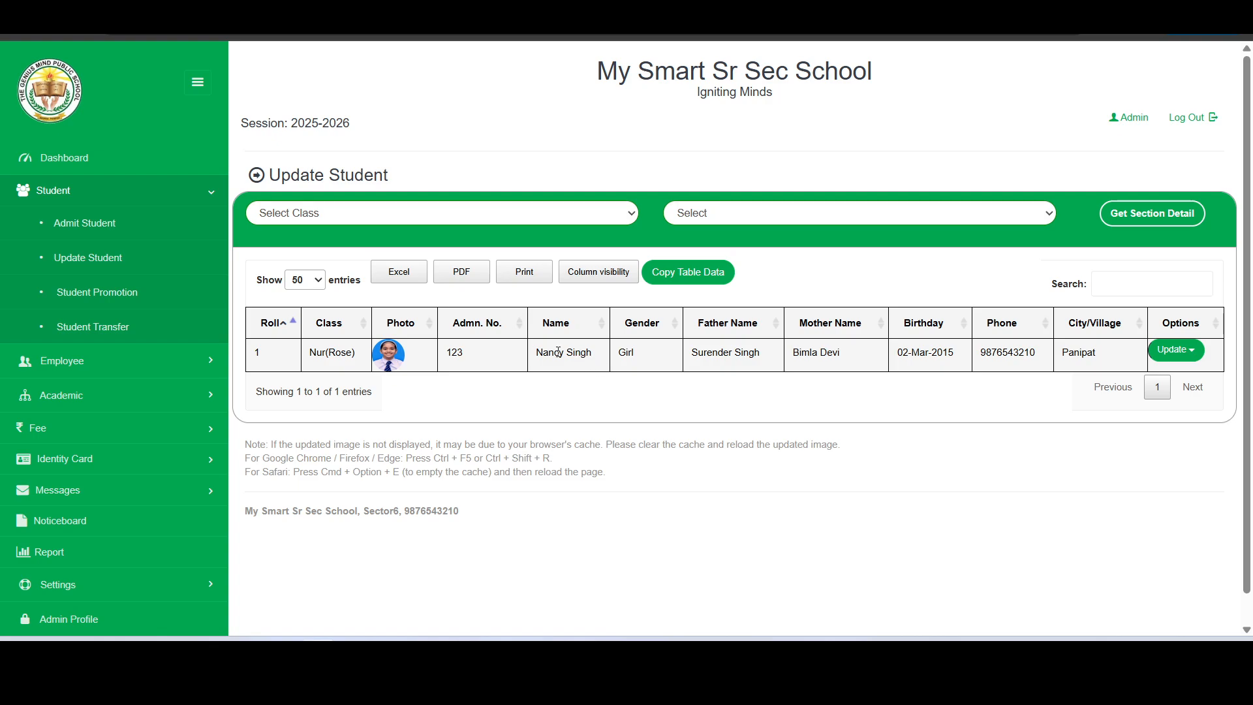
pyautogui.moveTo(554, 352); pyautogui.dragTo(586, 353)
pyautogui.click(1007, 375)
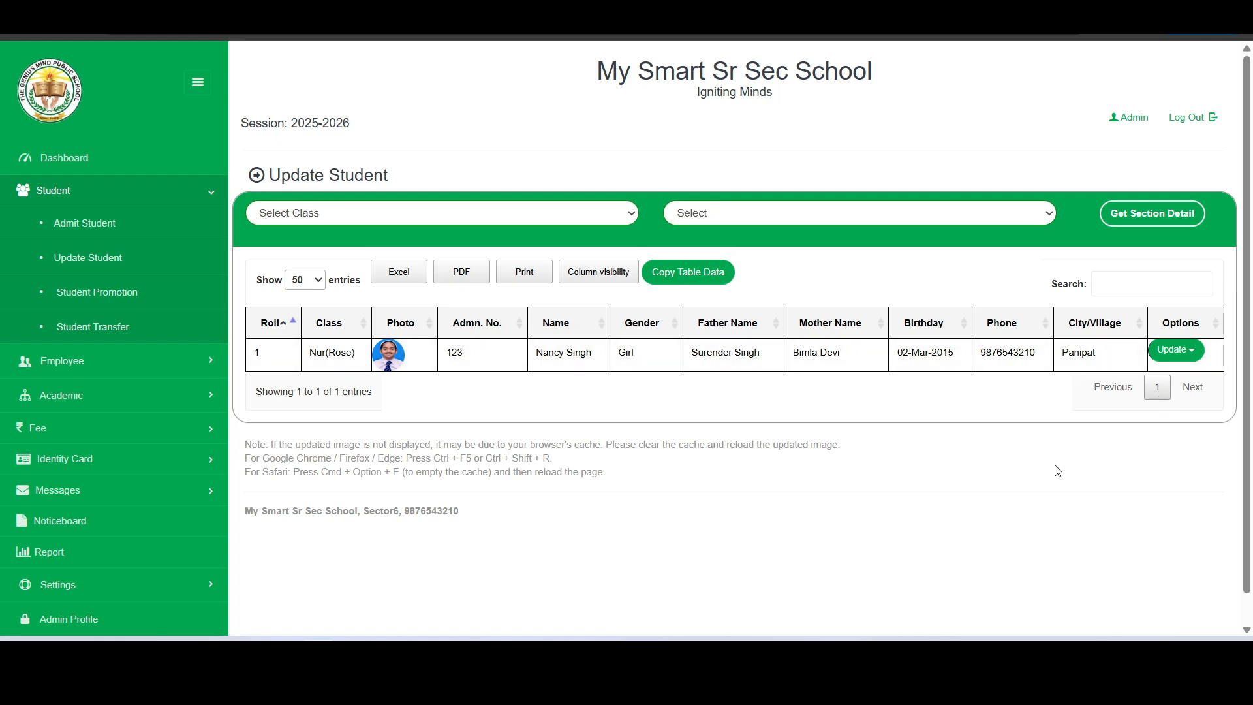
pyautogui.doubleClick(1014, 354)
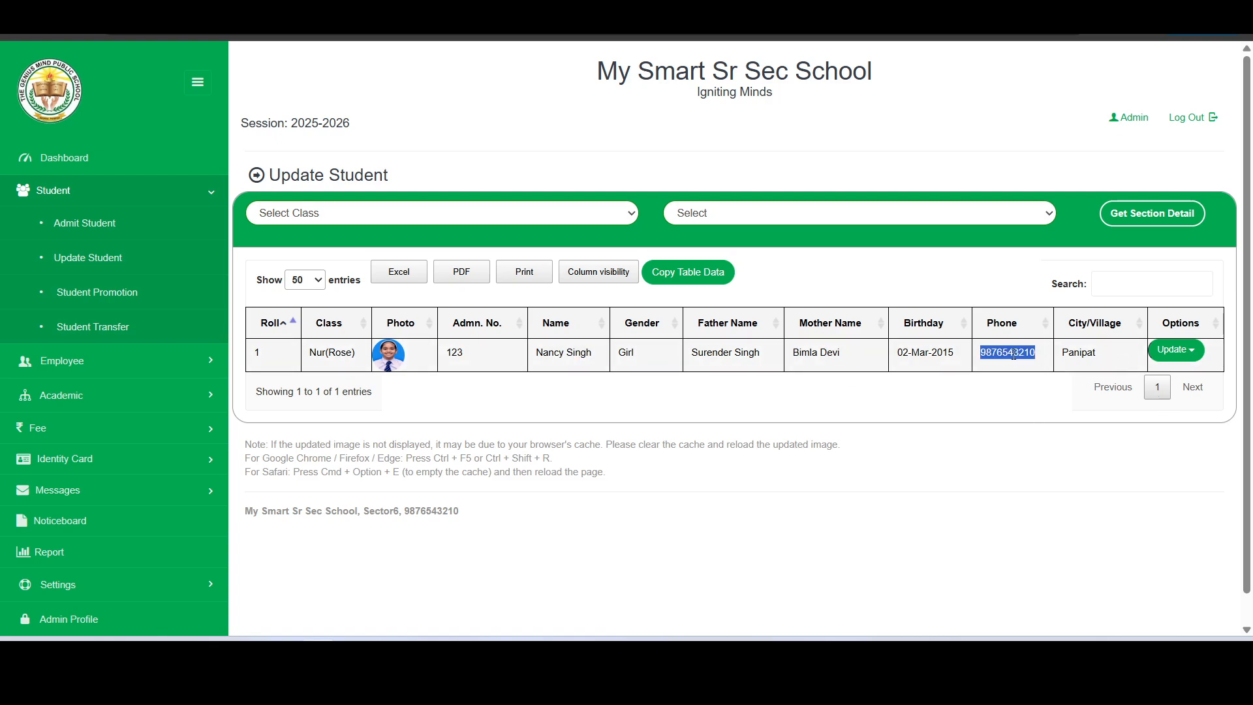
pyautogui.click(1171, 351)
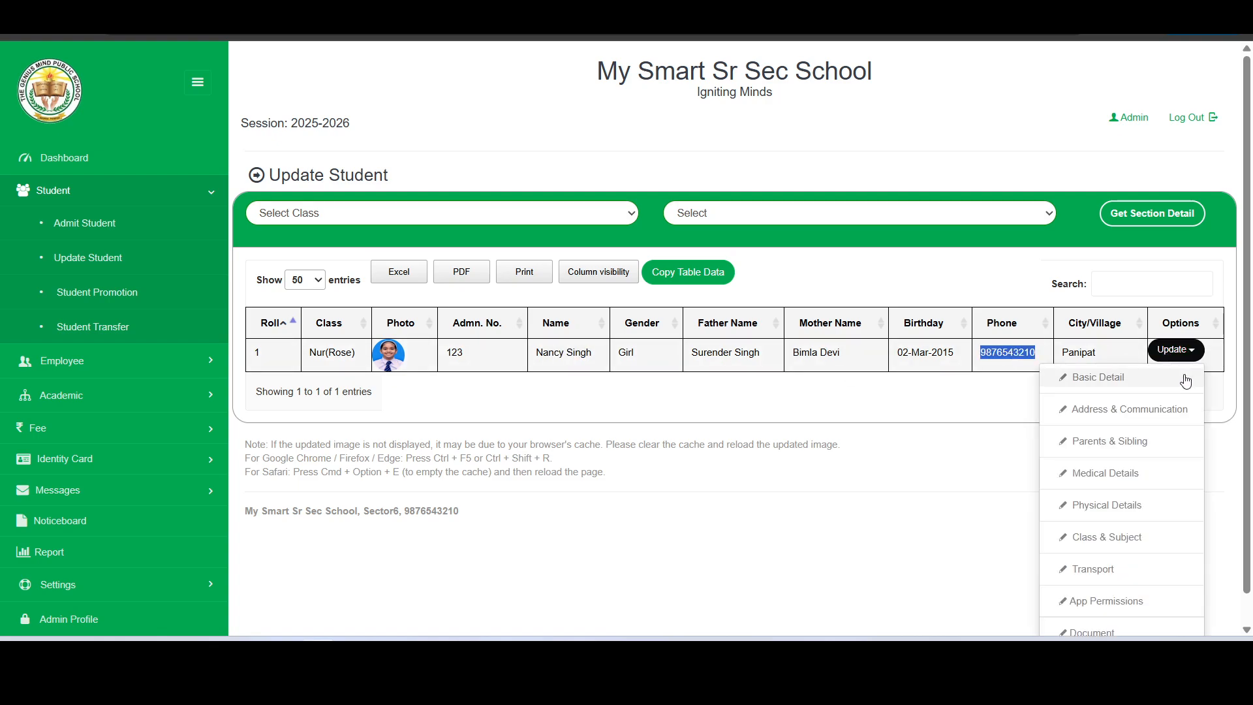
pyautogui.click(1098, 411)
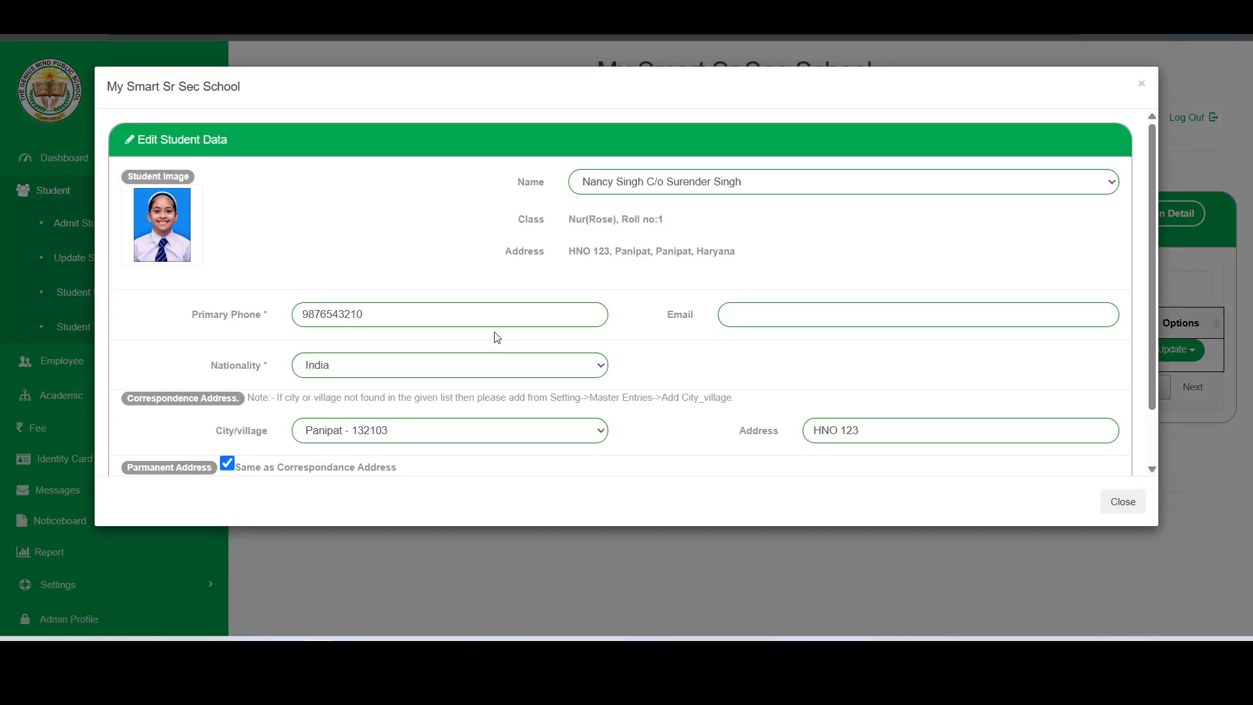
pyautogui.scroll(-1, 496, 336)
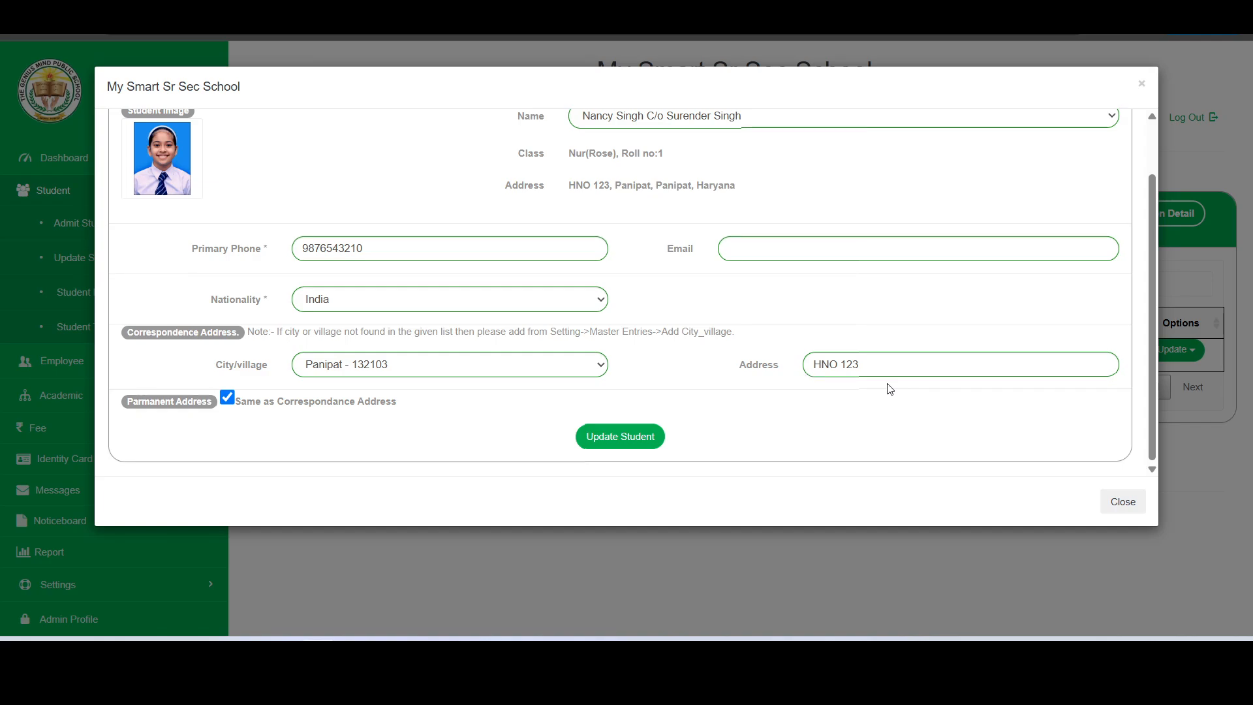
pyautogui.click(1121, 501)
pyautogui.click(1189, 344)
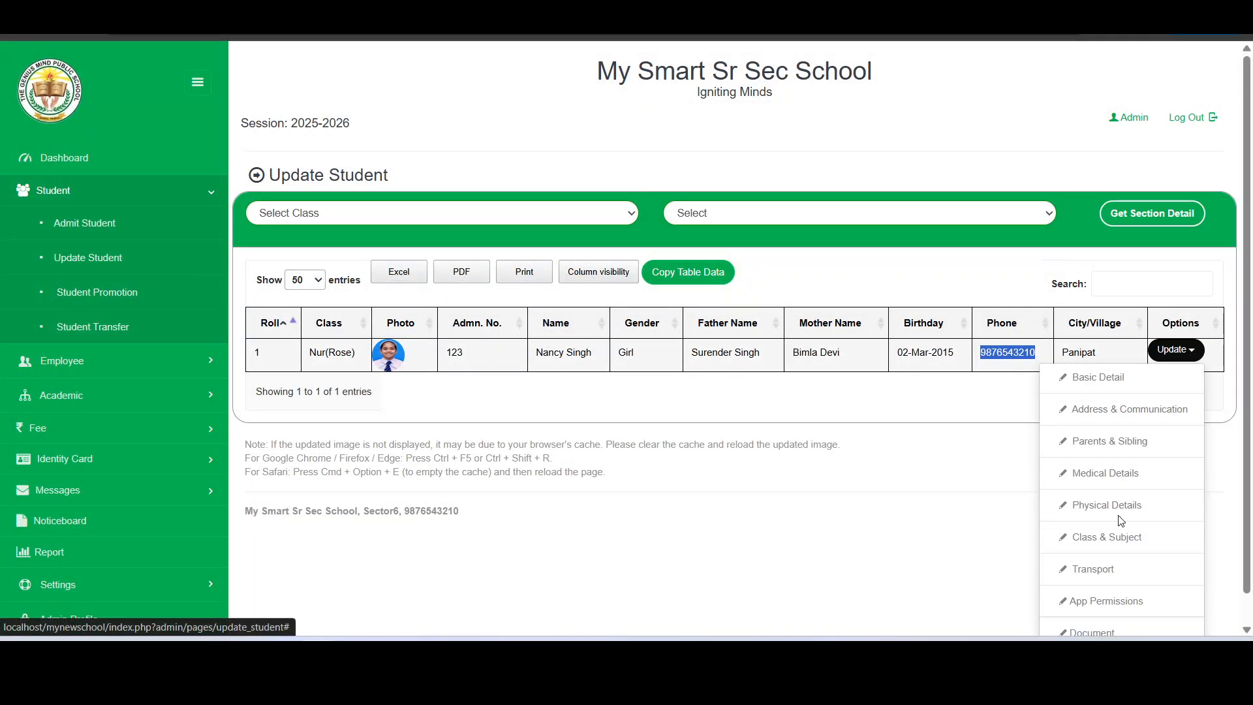
pyautogui.scroll(-1, 1121, 516)
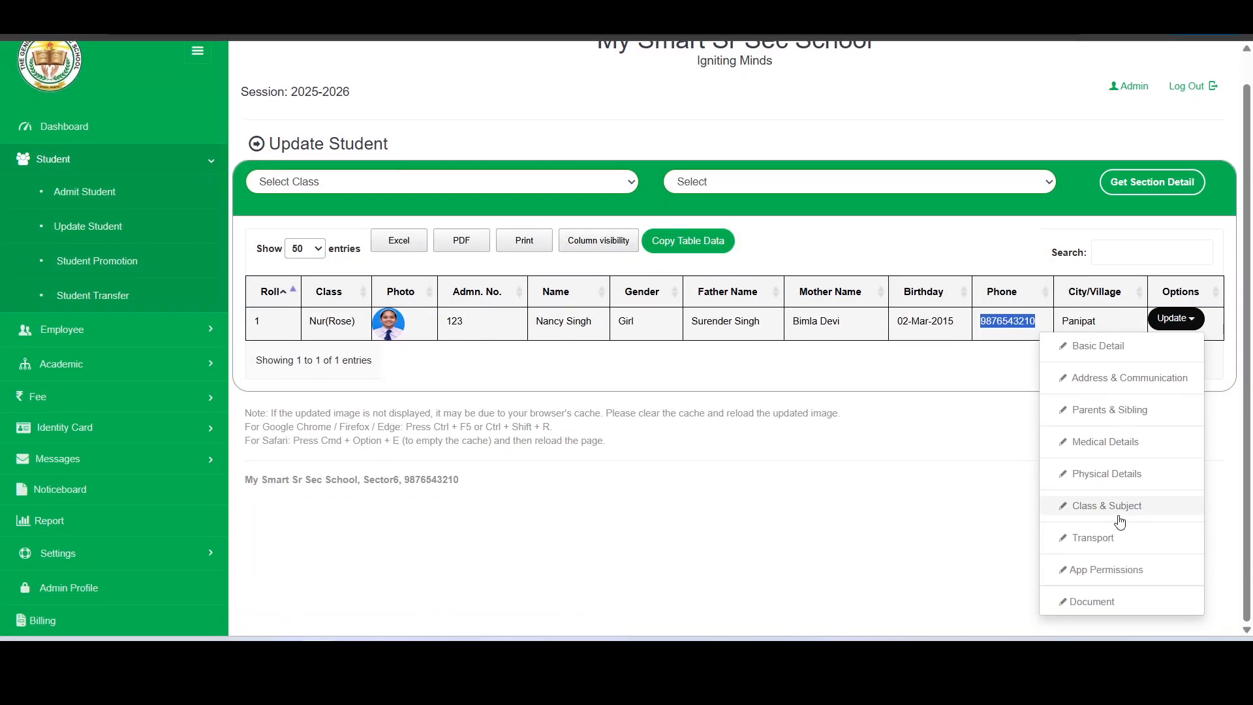
pyautogui.click(1126, 413)
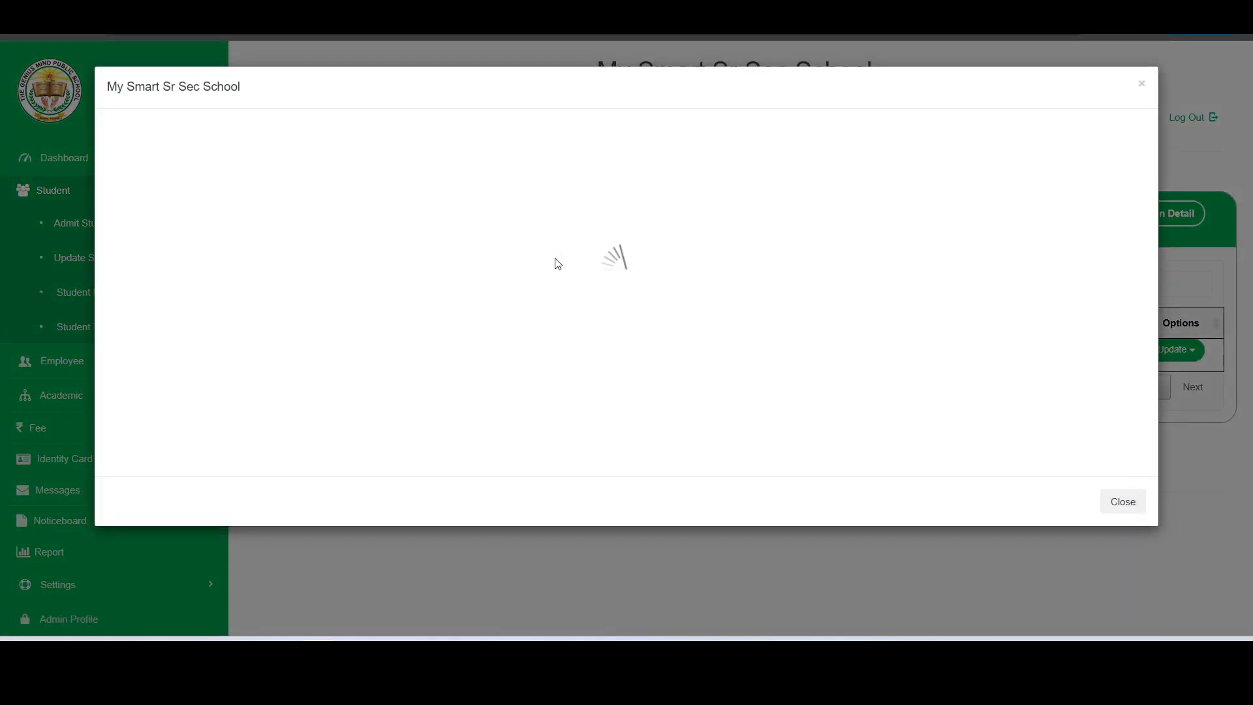
pyautogui.scroll(-1, 558, 263)
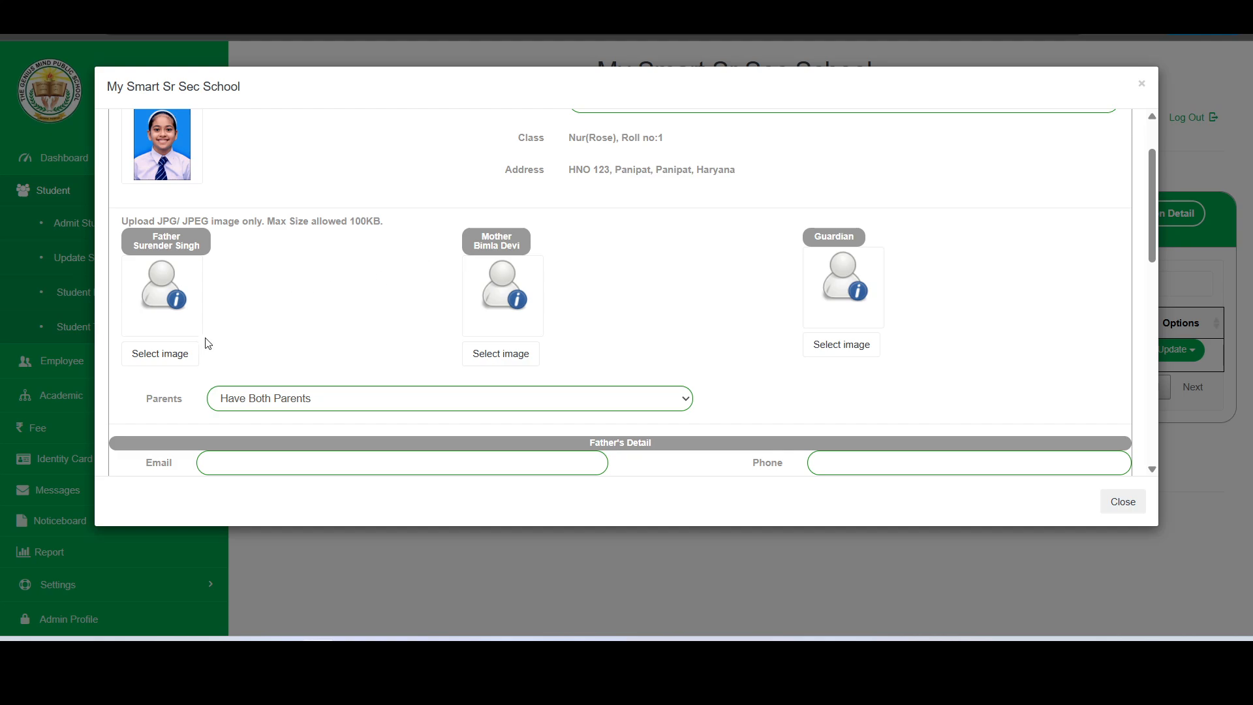
pyautogui.scroll(-1, 229, 322)
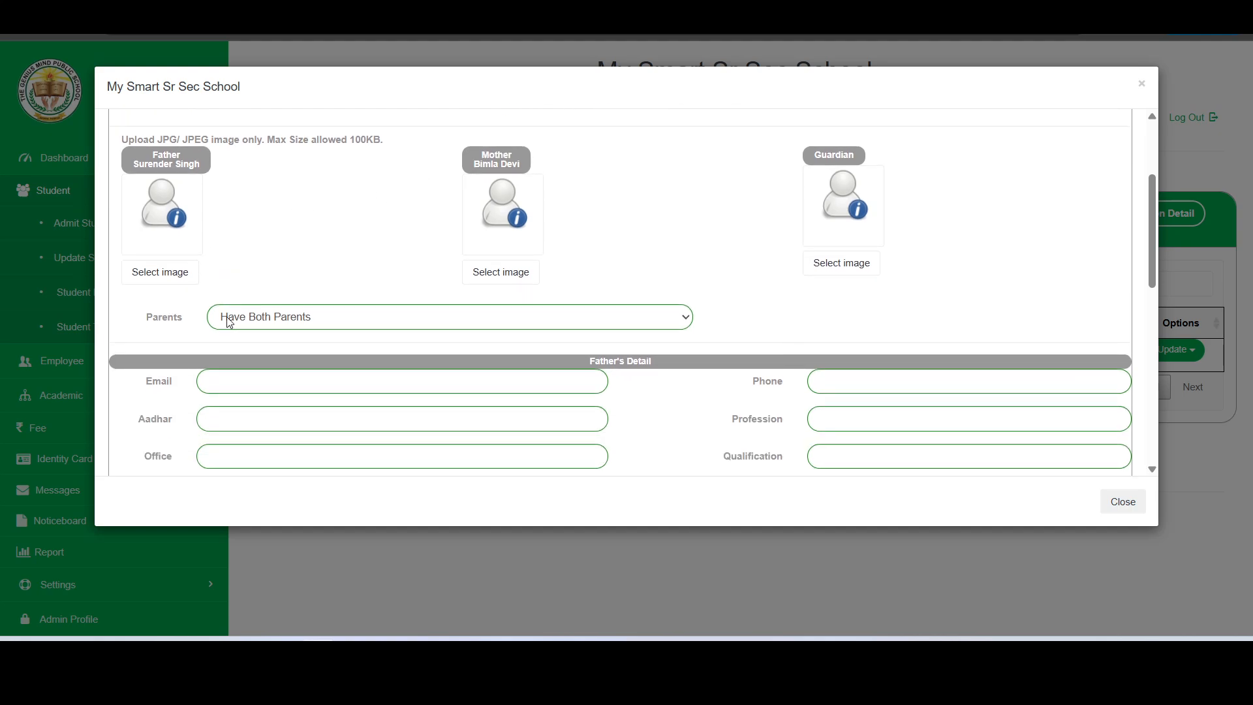
pyautogui.scroll(-1, 229, 323)
pyautogui.scroll(-1, 388, 310)
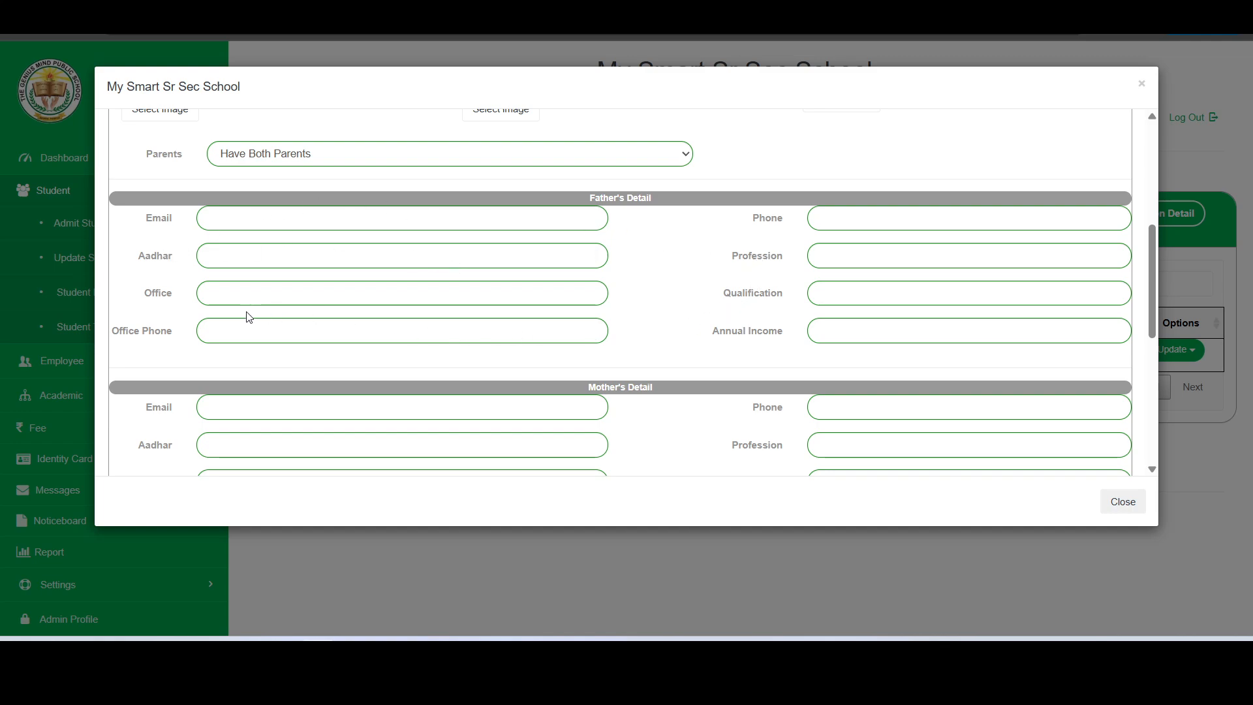
pyautogui.scroll(-6, 270, 261)
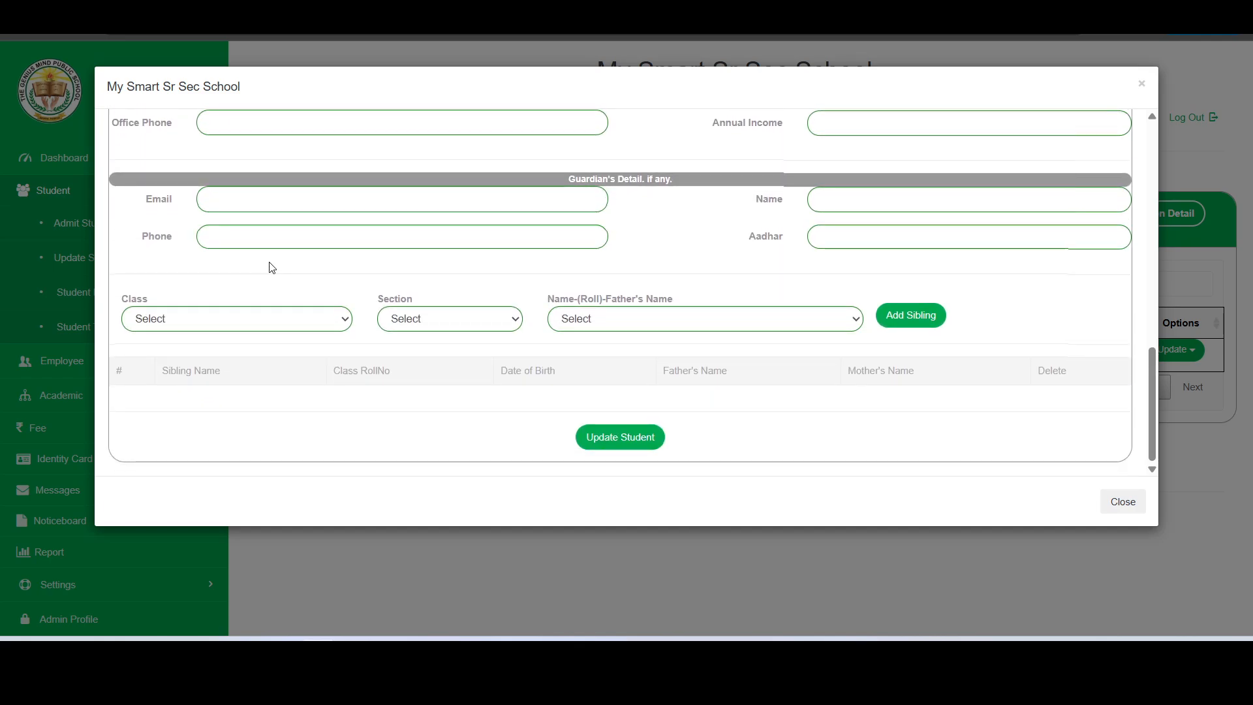
pyautogui.click(1112, 508)
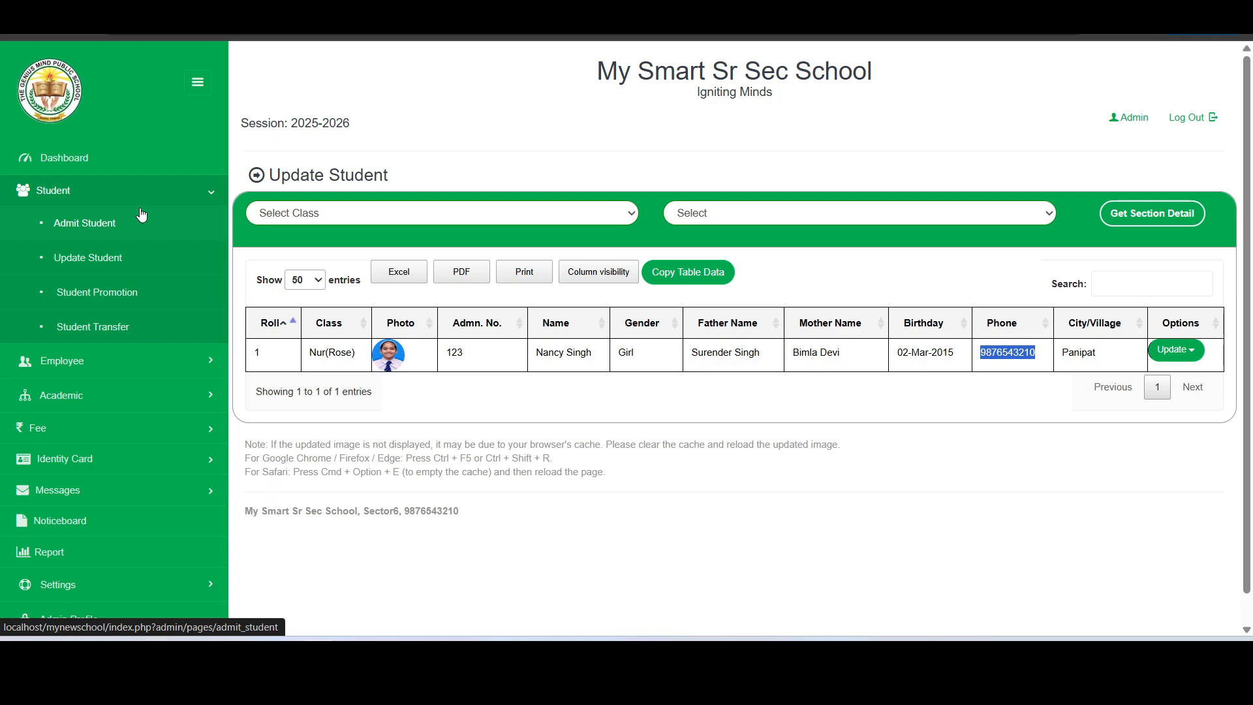
# Collapse the Student section, then expand and collapse Settings in the sidebar
pyautogui.click(135, 197)
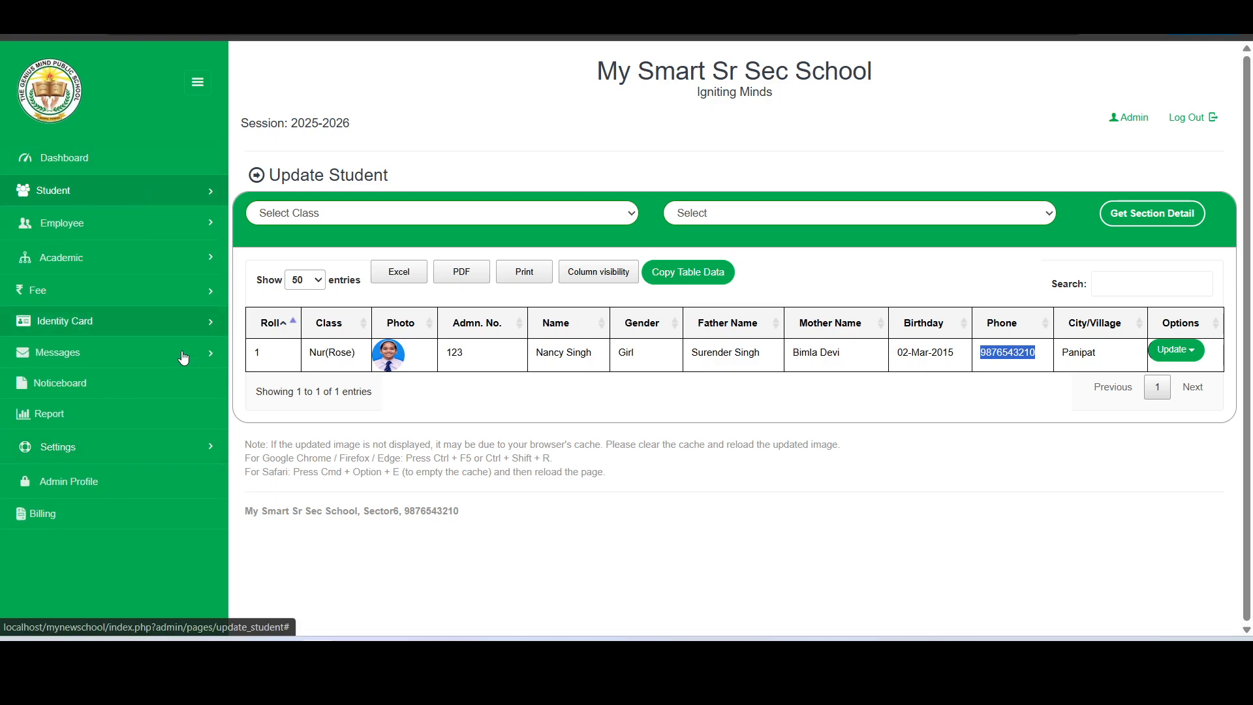
pyautogui.click(144, 462)
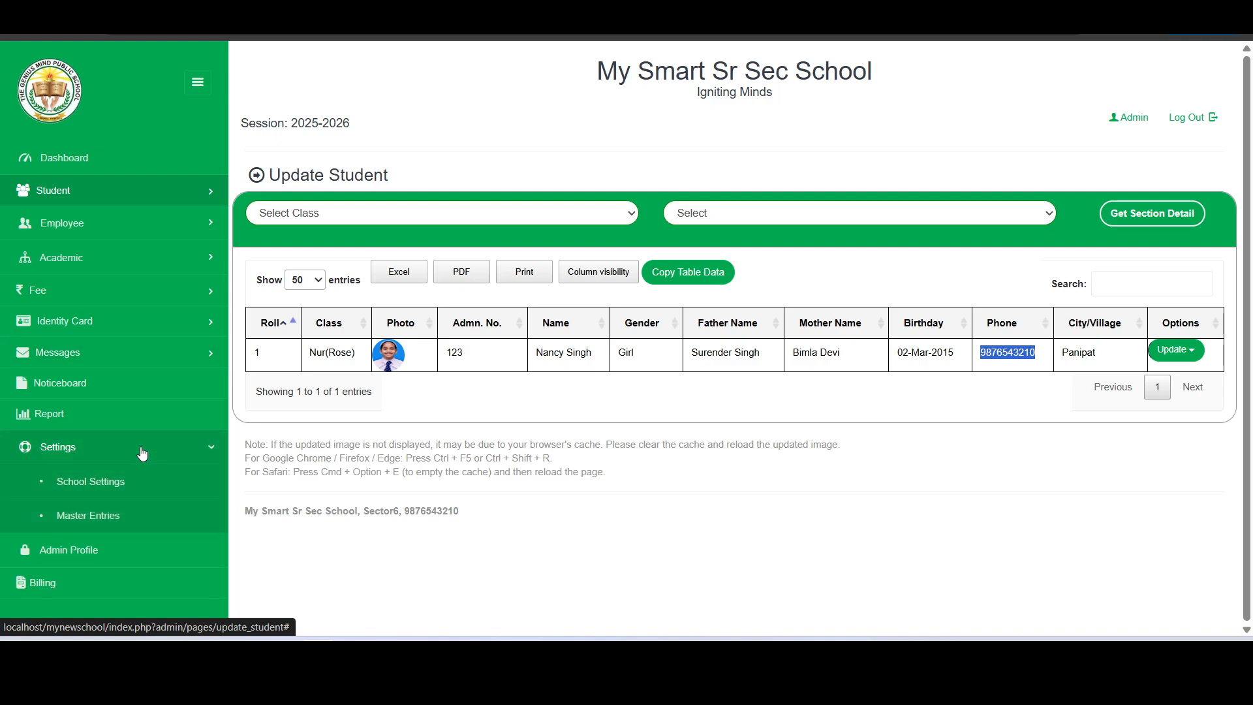
pyautogui.click(142, 452)
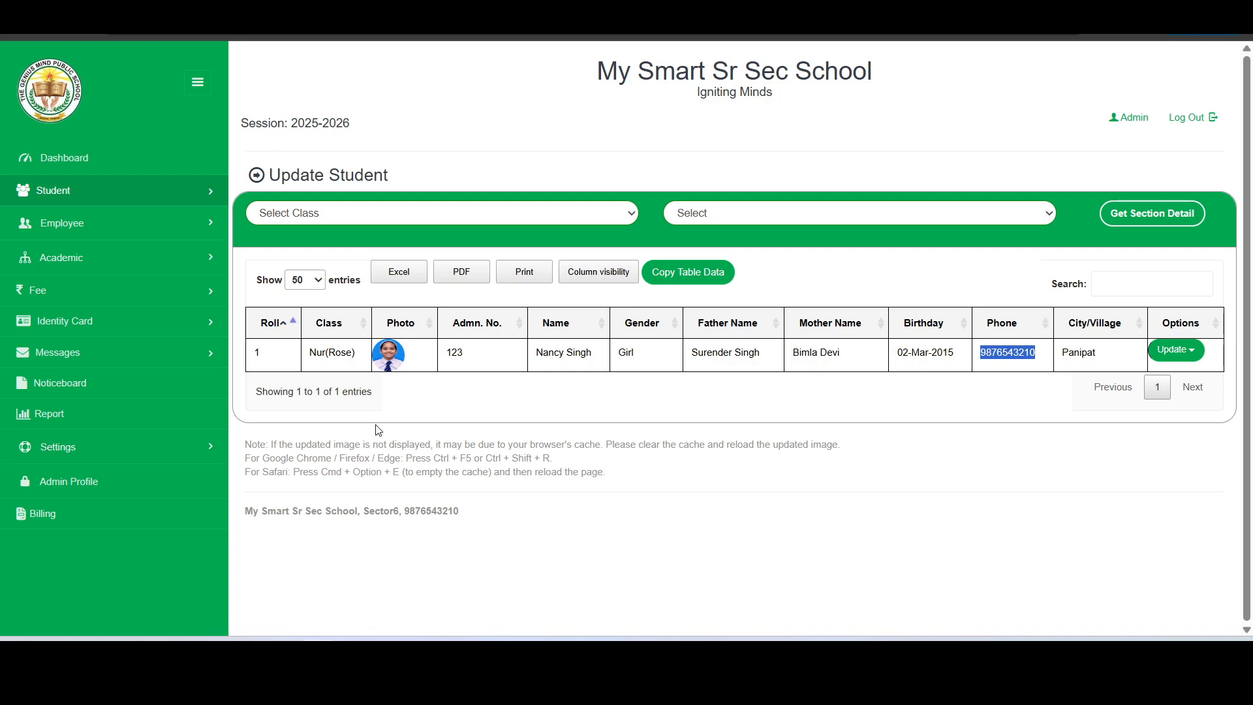